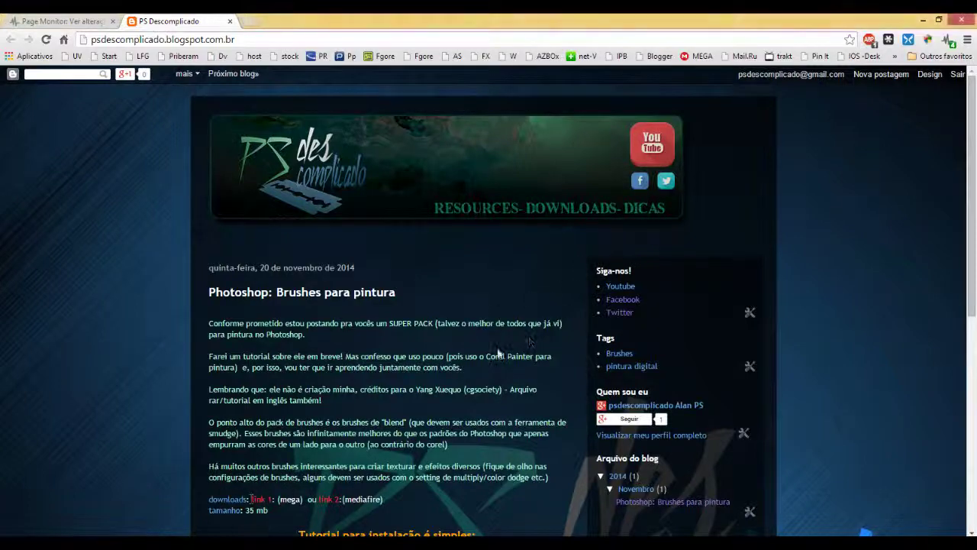
Look through the Photoshop painting brushes post, including its download links and installation instructions.
{"action": "scroll", "coordinate": [504, 355], "scroll_direction": "down", "scroll_amount": 4}
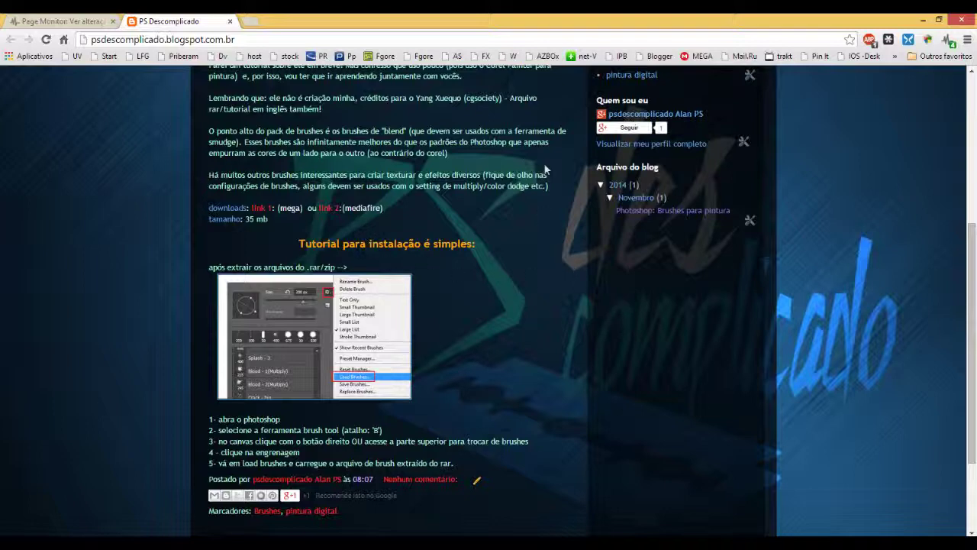
{"action": "scroll", "coordinate": [541, 286], "scroll_direction": "up", "scroll_amount": 4}
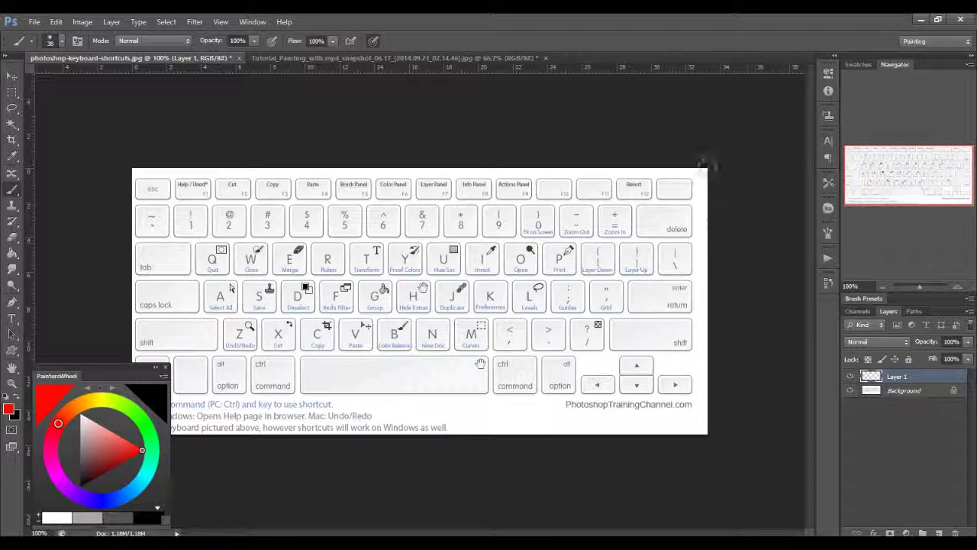
Circle the whole keyboard and the B key with red brush strokes, undoing each mark.
{"action": "mouse_move", "coordinate": [707, 324]}
{"action": "left_mouse_down"}
{"action": "mouse_move", "coordinate": [448, 414]}
{"action": "mouse_move", "coordinate": [687, 229]}
{"action": "mouse_move", "coordinate": [399, 394]}
{"action": "left_mouse_up"}
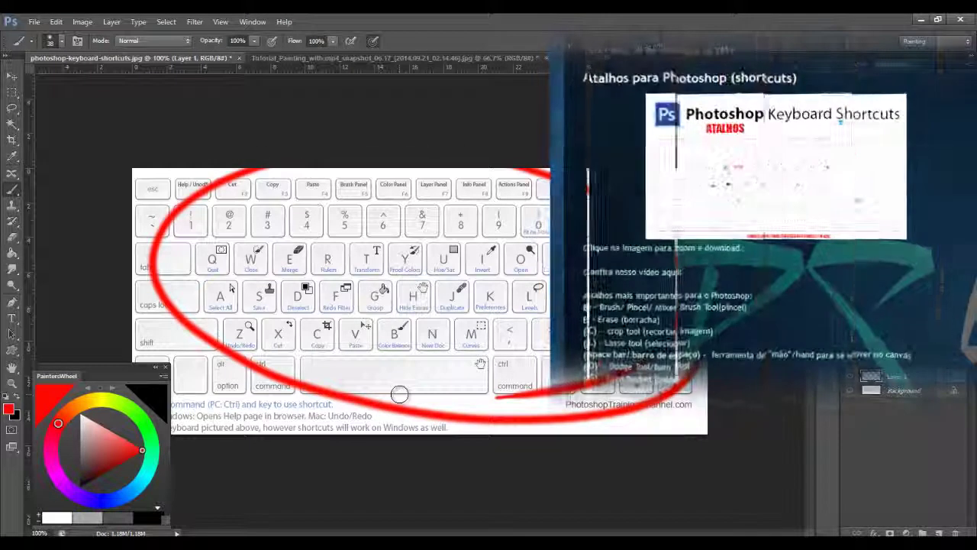
{"action": "key", "text": "ctrl+z"}
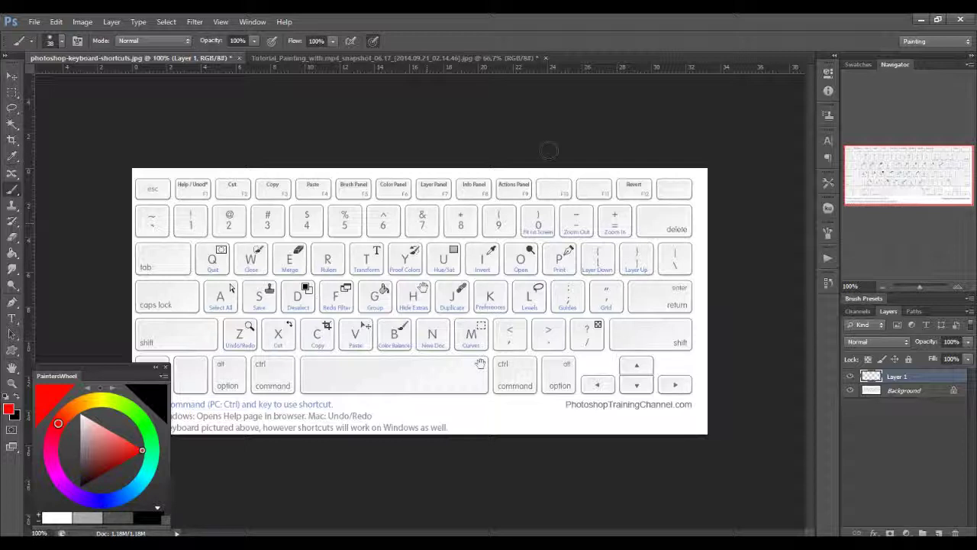
{"action": "left_click_drag", "start_coordinate": [374, 319], "coordinate": [363, 324]}
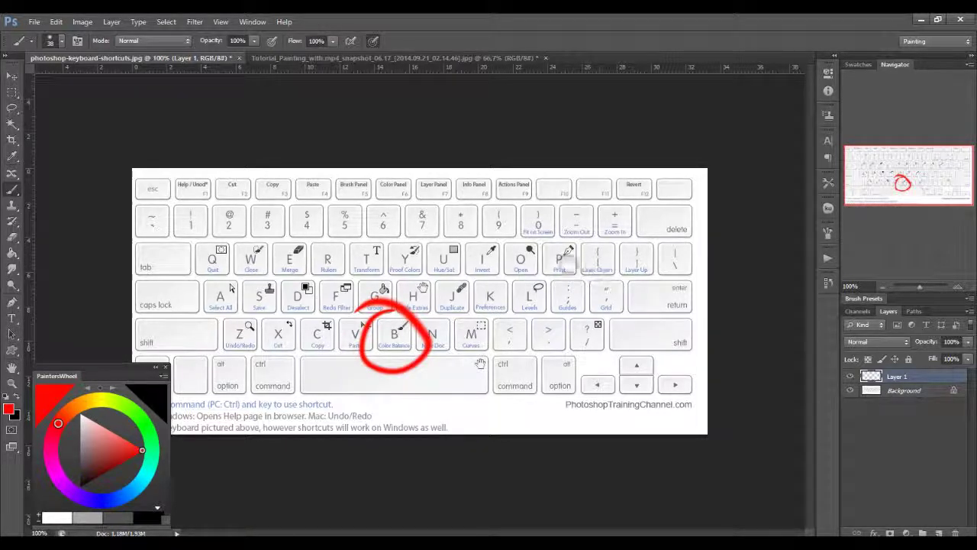
{"action": "key", "text": "ctrl+z"}
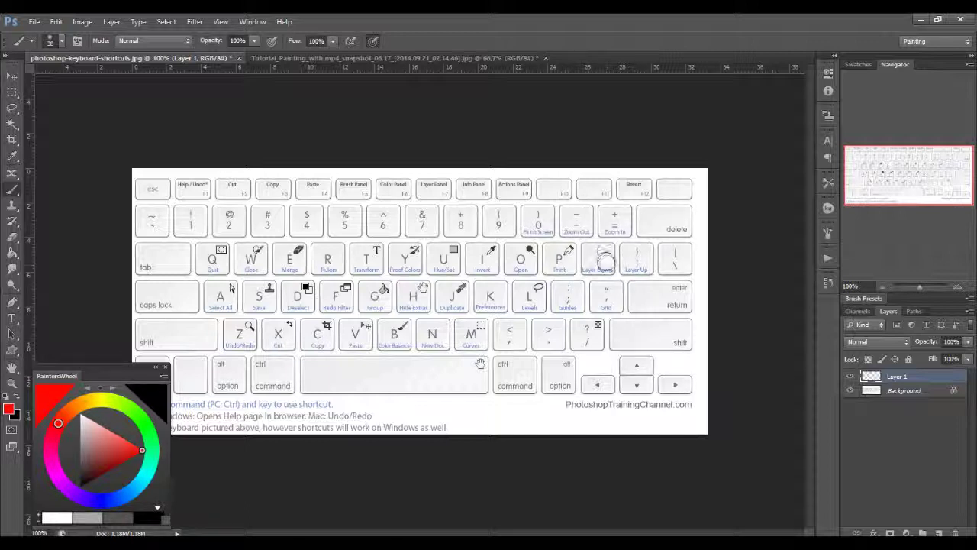
Circle the two square bracket keys in red and undo both marks.
{"action": "mouse_move", "coordinate": [607, 246]}
{"action": "left_mouse_down"}
{"action": "mouse_move", "coordinate": [584, 258]}
{"action": "mouse_move", "coordinate": [595, 283]}
{"action": "mouse_move", "coordinate": [607, 244]}
{"action": "mouse_move", "coordinate": [630, 286]}
{"action": "mouse_move", "coordinate": [642, 238]}
{"action": "left_mouse_up"}
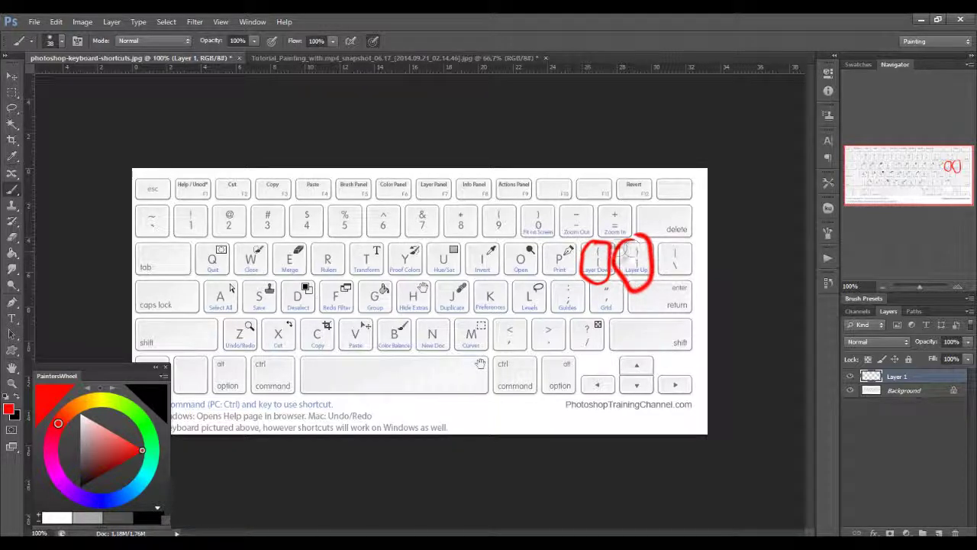
{"action": "key", "text": "ctrl+alt+z"}
{"action": "key", "text": "ctrl+alt+z"}
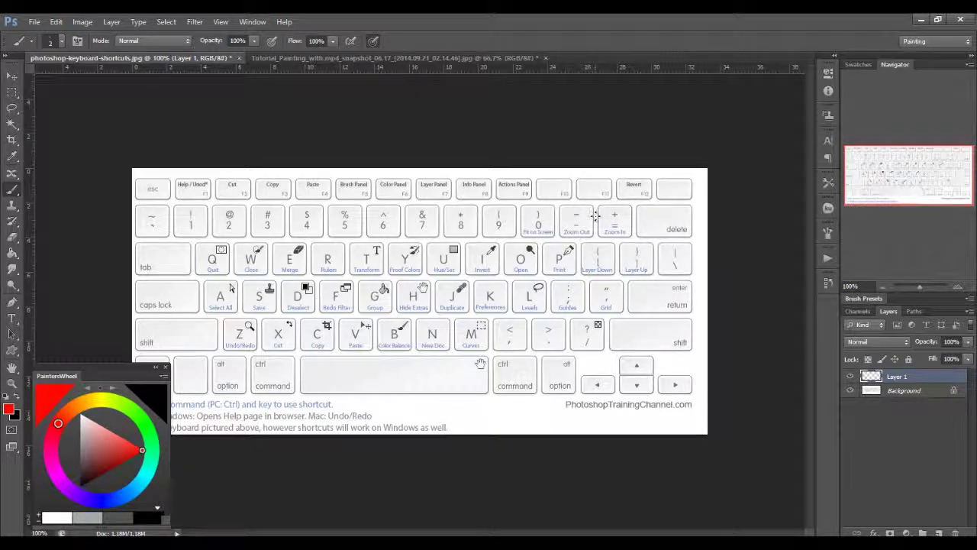
Enlarge and shrink the brush repeatedly, finishing with a brush size of 196 px.
{"action": "key", "text": "]"}
{"action": "key", "text": "]"}
{"action": "key", "text": "]"}
{"action": "key", "text": "]"}
{"action": "key", "text": "]"}
{"action": "key", "text": "]"}
{"action": "key", "text": "]"}
{"action": "key", "text": "]"}
{"action": "key", "text": "]"}
{"action": "key", "text": "]"}
{"action": "key", "text": "]"}
{"action": "key", "text": "]"}
{"action": "key", "text": "]"}
{"action": "key", "text": "]"}
{"action": "key", "text": "]"}
{"action": "key", "text": "]"}
{"action": "key", "text": "]"}
{"action": "key", "text": "]"}
{"action": "key", "text": "]"}
{"action": "key", "text": "]"}
{"action": "key", "text": "["}
{"action": "key", "text": "["}
{"action": "key", "text": "["}
{"action": "key", "text": "["}
{"action": "key", "text": "["}
{"action": "key", "text": "["}
{"action": "key", "text": "["}
{"action": "key", "text": "["}
{"action": "key", "text": "["}
{"action": "key", "text": "["}
{"action": "key", "text": "["}
{"action": "key", "text": "["}
{"action": "key", "text": "["}
{"action": "key", "text": "["}
{"action": "key", "text": "["}
{"action": "key", "text": "["}
{"action": "key", "text": "["}
{"action": "key", "text": "]"}
{"action": "key", "text": "]"}
{"action": "key", "text": "]"}
{"action": "key", "text": "]"}
{"action": "key", "text": "]"}
{"action": "key", "text": "]"}
{"action": "key", "text": "]"}
{"action": "key", "text": "]"}
{"action": "key", "text": "]"}
{"action": "key", "text": "]"}
{"action": "key", "text": "]"}
{"action": "key", "text": "]"}
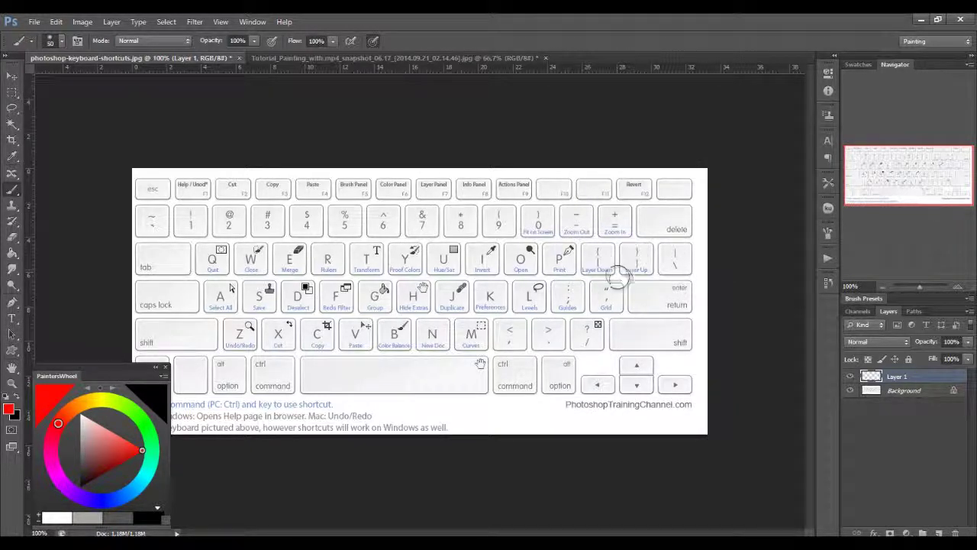
{"action": "mouse_move", "coordinate": [611, 235]}
{"action": "left_mouse_down"}
{"action": "mouse_move", "coordinate": [603, 236]}
{"action": "mouse_move", "coordinate": [633, 241]}
{"action": "mouse_move", "coordinate": [603, 240]}
{"action": "mouse_move", "coordinate": [637, 243]}
{"action": "mouse_move", "coordinate": [598, 240]}
{"action": "mouse_move", "coordinate": [611, 248]}
{"action": "mouse_move", "coordinate": [614, 221]}
{"action": "mouse_move", "coordinate": [601, 262]}
{"action": "mouse_move", "coordinate": [613, 232]}
{"action": "mouse_move", "coordinate": [604, 273]}
{"action": "mouse_move", "coordinate": [615, 223]}
{"action": "mouse_move", "coordinate": [618, 283]}
{"action": "mouse_move", "coordinate": [623, 197]}
{"action": "mouse_move", "coordinate": [604, 290]}
{"action": "mouse_move", "coordinate": [633, 233]}
{"action": "mouse_move", "coordinate": [712, 262]}
{"action": "mouse_move", "coordinate": [605, 237]}
{"action": "left_mouse_up"}
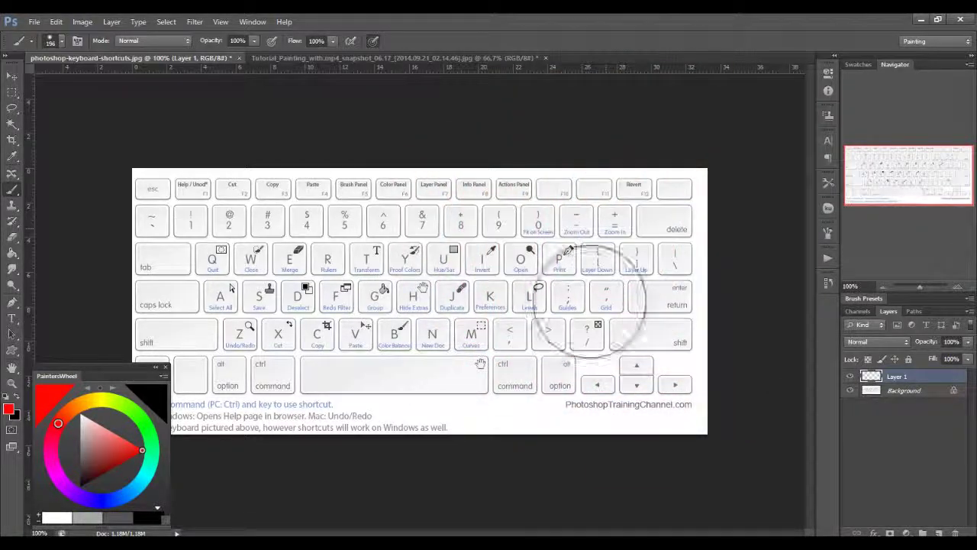
Try a brush stroke over the E key, undo it and switch to the Eraser tool.
{"action": "key", "text": "e"}
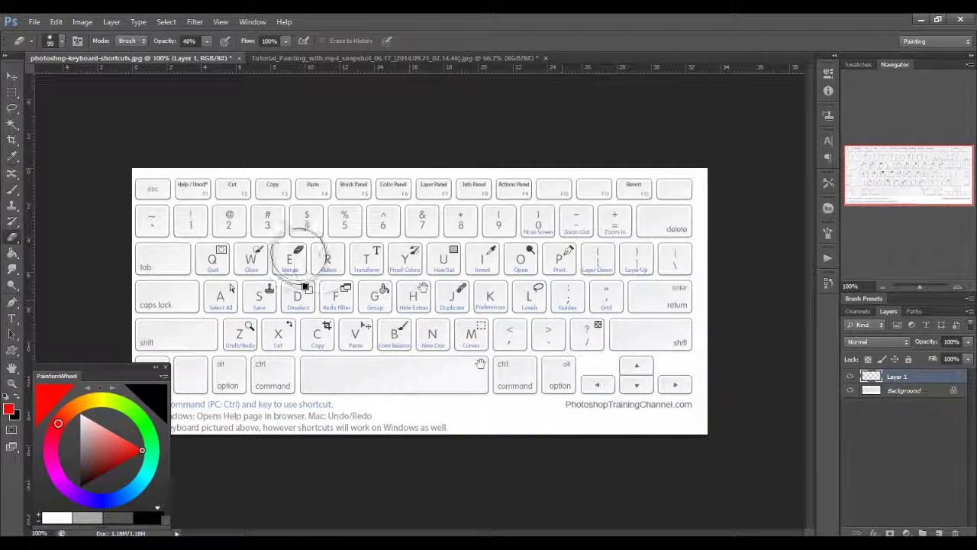
{"action": "key", "text": "b"}
{"action": "left_click_drag", "start_coordinate": [306, 229], "coordinate": [326, 284]}
{"action": "key", "text": "ctrl+z"}
{"action": "key", "text": "e"}
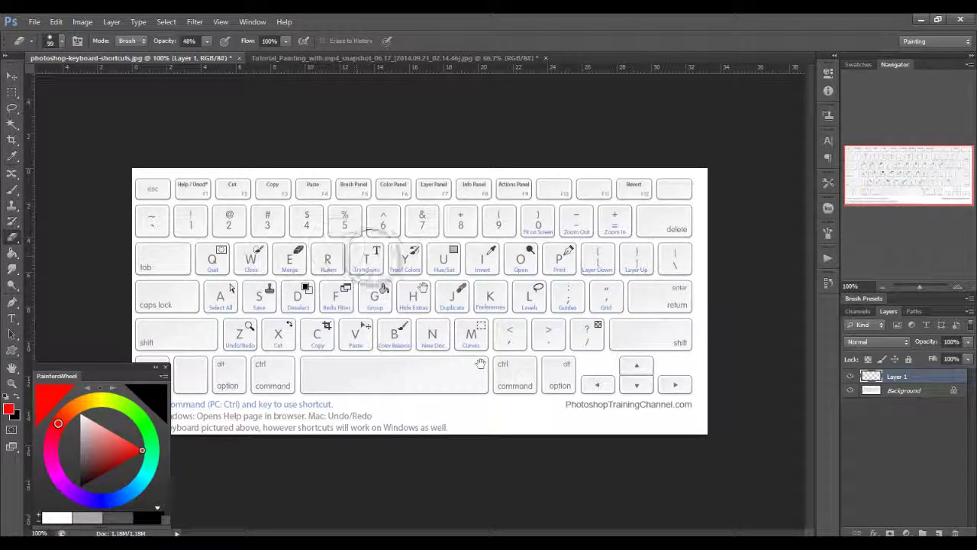
Shrink and enlarge the eraser tip repeatedly, finishing with an eraser size of 300 px.
{"action": "mouse_move", "coordinate": [384, 243]}
{"action": "left_mouse_down"}
{"action": "mouse_move", "coordinate": [412, 241]}
{"action": "mouse_move", "coordinate": [416, 229]}
{"action": "mouse_move", "coordinate": [377, 212]}
{"action": "left_mouse_up"}
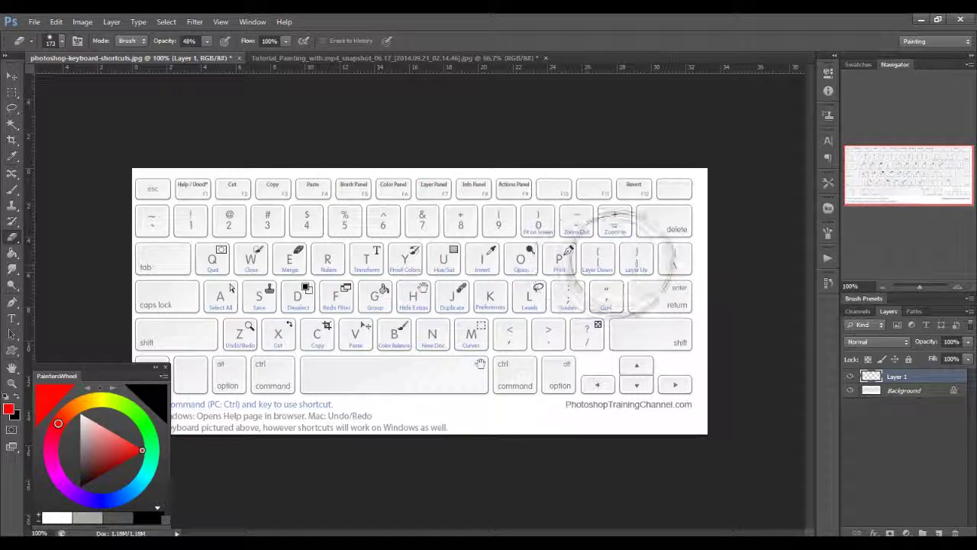
{"action": "key", "text": "bracketleft"}
{"action": "key", "text": "bracketleft"}
{"action": "key", "text": "bracketleft"}
{"action": "key", "text": "bracketleft"}
{"action": "key", "text": "bracketleft"}
{"action": "key", "text": "bracketleft"}
{"action": "key", "text": "bracketleft"}
{"action": "key", "text": "bracketleft"}
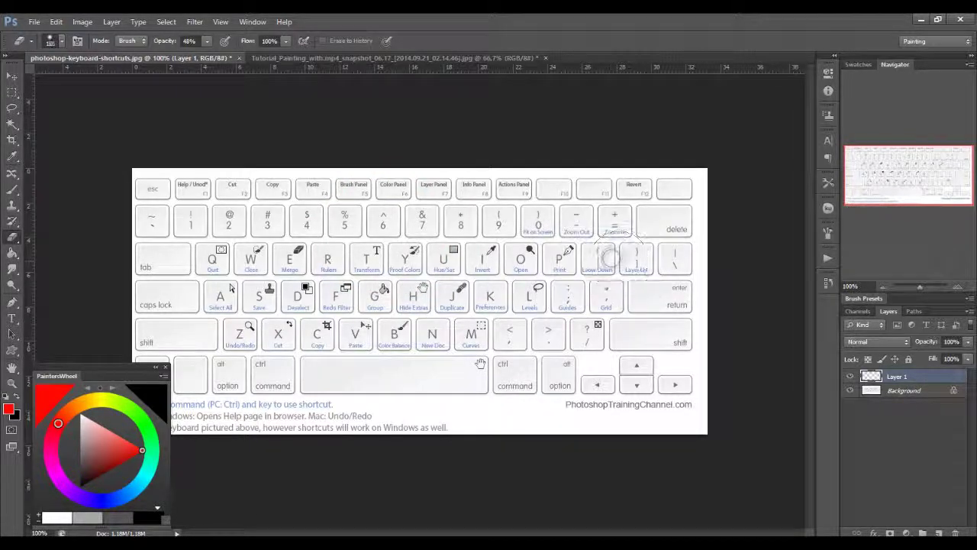
{"action": "key", "text": "bracketright"}
{"action": "key", "text": "bracketright"}
{"action": "key", "text": "bracketright"}
{"action": "key", "text": "bracketright"}
{"action": "key", "text": "bracketright"}
{"action": "key", "text": "bracketright"}
{"action": "key", "text": "bracketright"}
{"action": "key", "text": "bracketright"}
{"action": "key", "text": "bracketright"}
{"action": "key", "text": "bracketright"}
{"action": "key", "text": "bracketright"}
{"action": "key", "text": "bracketright"}
{"action": "key", "text": "bracketright"}
{"action": "key", "text": "bracketleft"}
{"action": "key", "text": "bracketleft"}
{"action": "left_click", "coordinate": [614, 267]}
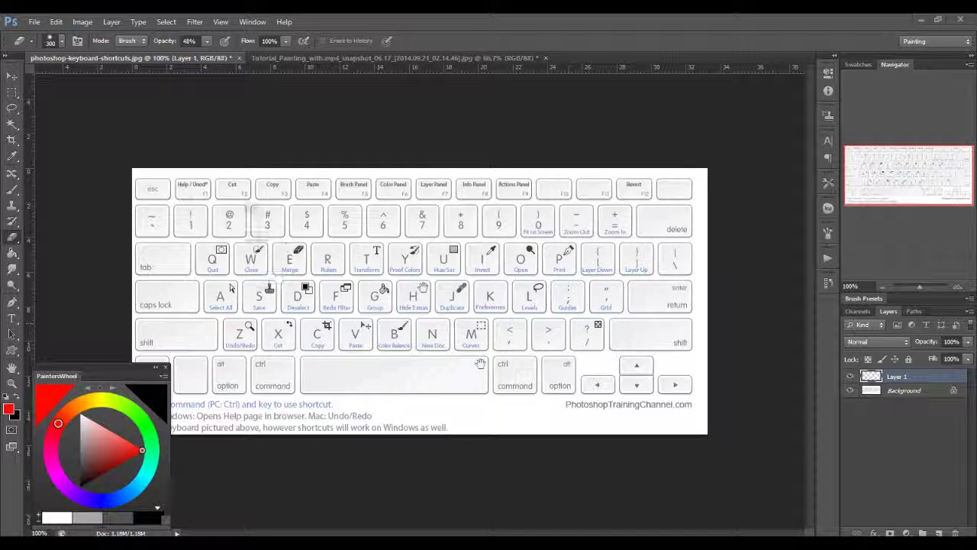
Show the Eyedropper tool's variants and return to the Brush tool.
{"action": "left_click", "coordinate": [12, 156]}
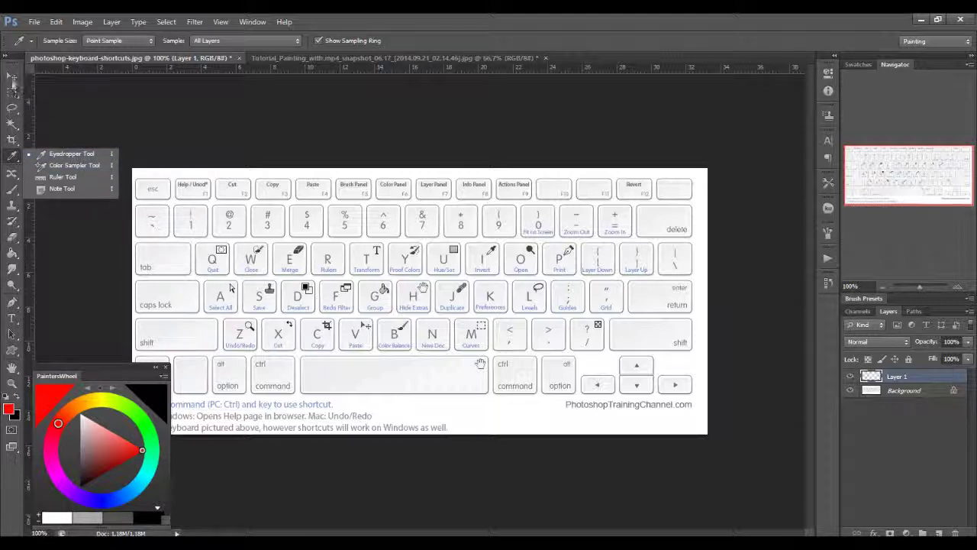
{"action": "left_click", "coordinate": [18, 156]}
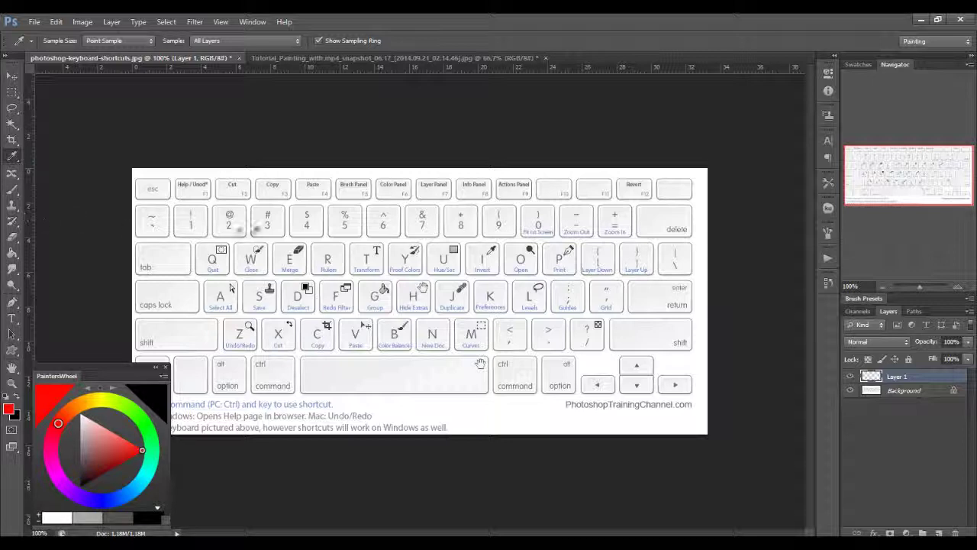
{"action": "key", "text": "b"}
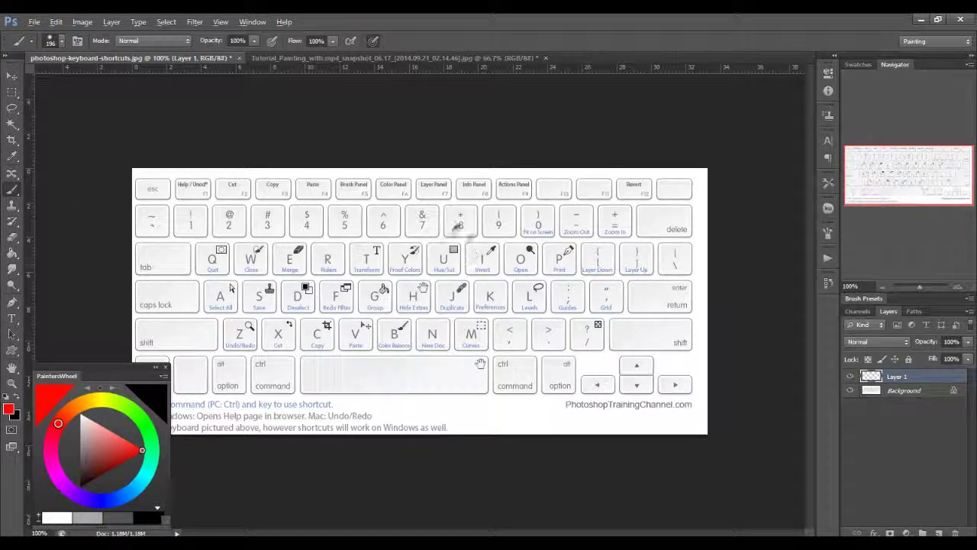
Paint broad red strokes across the keyboard on Layer 1 with the 196 px brush, and undo them.
{"action": "mouse_move", "coordinate": [491, 246]}
{"action": "left_mouse_down"}
{"action": "mouse_move", "coordinate": [371, 327]}
{"action": "mouse_move", "coordinate": [527, 229]}
{"action": "left_mouse_up"}
{"action": "key", "text": "ctrl+z"}
{"action": "mouse_move", "coordinate": [485, 256]}
{"action": "left_mouse_down"}
{"action": "mouse_move", "coordinate": [432, 416]}
{"action": "mouse_move", "coordinate": [576, 277]}
{"action": "left_mouse_up"}
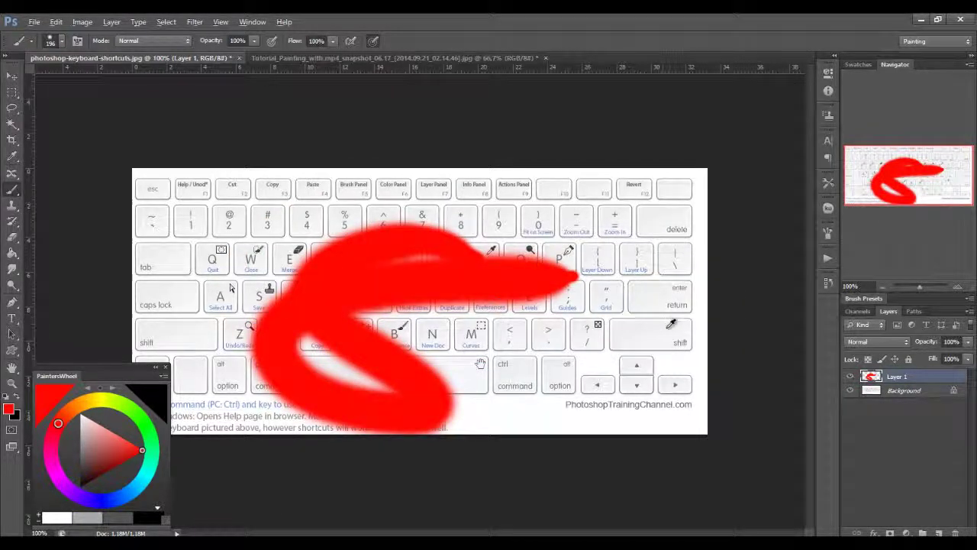
{"action": "mouse_move", "coordinate": [638, 325]}
{"action": "left_mouse_down"}
{"action": "mouse_move", "coordinate": [578, 262]}
{"action": "mouse_move", "coordinate": [580, 309]}
{"action": "mouse_move", "coordinate": [450, 258]}
{"action": "mouse_move", "coordinate": [410, 224]}
{"action": "mouse_move", "coordinate": [339, 301]}
{"action": "mouse_move", "coordinate": [257, 222]}
{"action": "mouse_move", "coordinate": [349, 247]}
{"action": "left_mouse_up"}
{"action": "key", "text": "ctrl+z"}
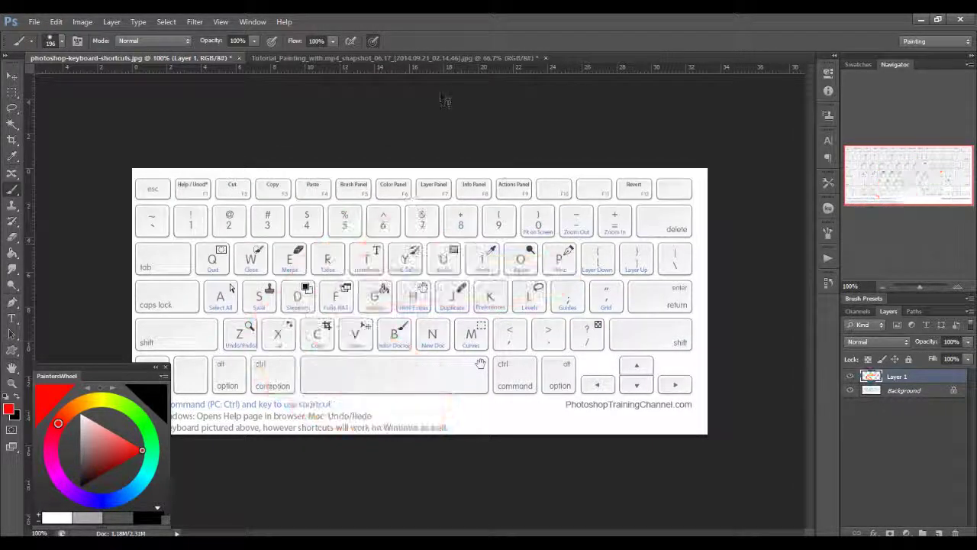
Sample colours from the blue strap and the skin in the figure painting, and return to the keyboard document.
{"action": "key", "text": "ctrl+Tab"}
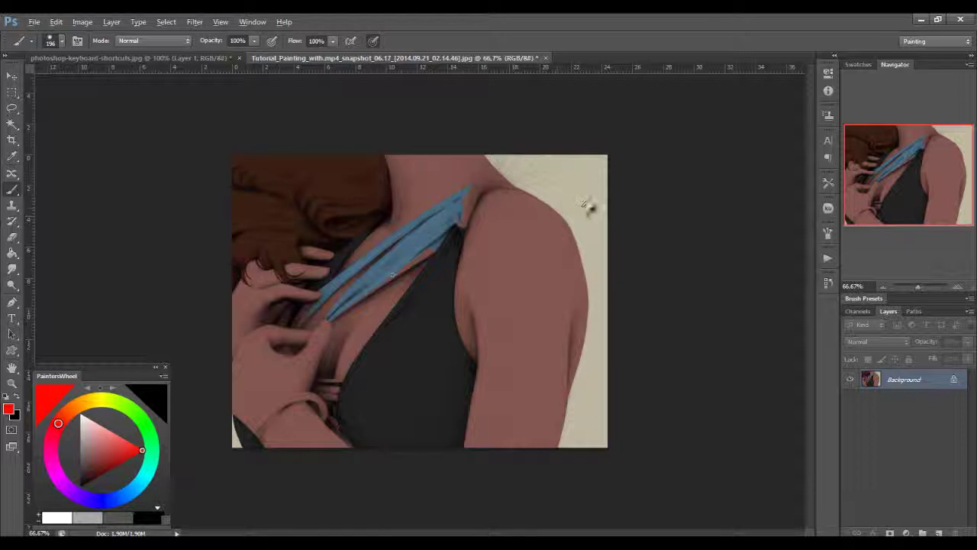
{"action": "left_click_drag", "start_coordinate": [600, 181], "coordinate": [394, 252]}
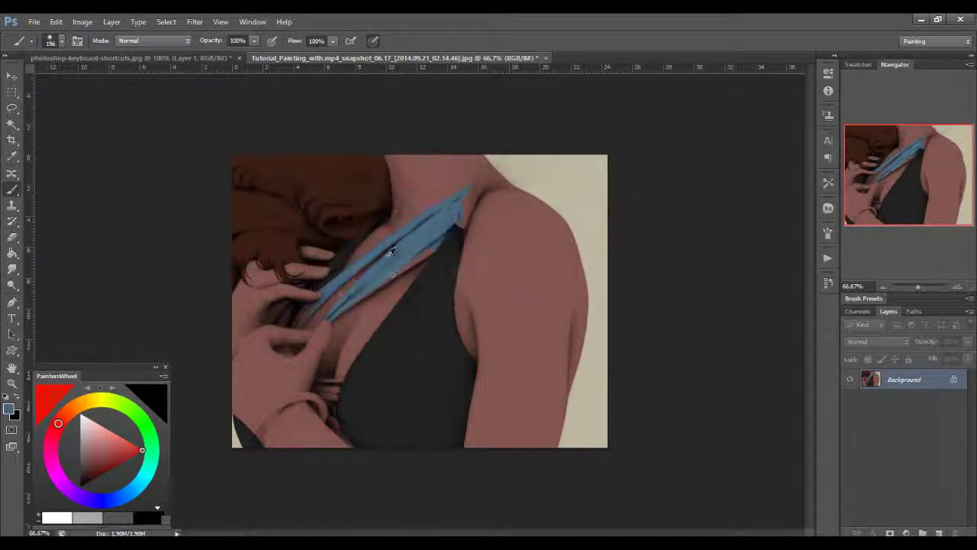
{"action": "left_click", "coordinate": [497, 288], "text": "alt"}
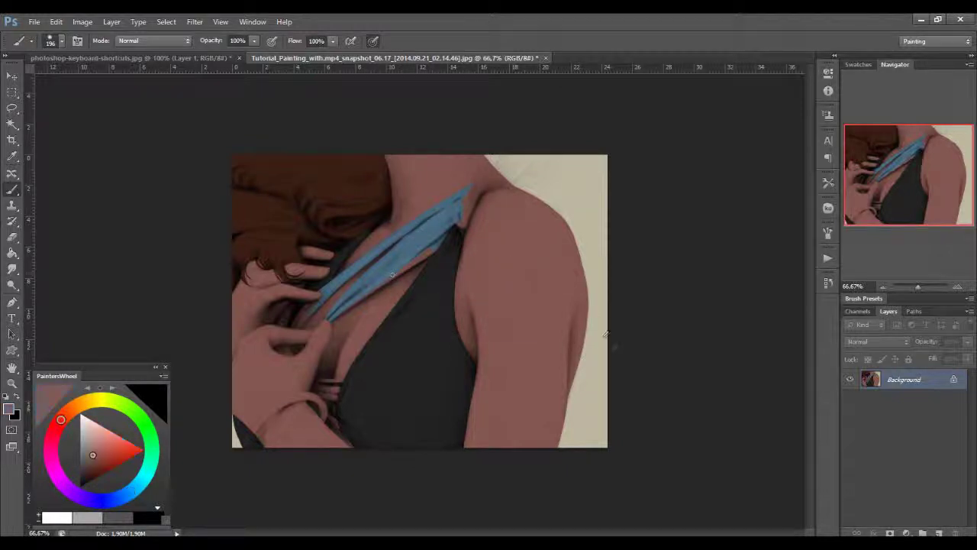
{"action": "left_click", "coordinate": [597, 358], "text": "alt"}
{"action": "key", "text": "ctrl+Tab"}
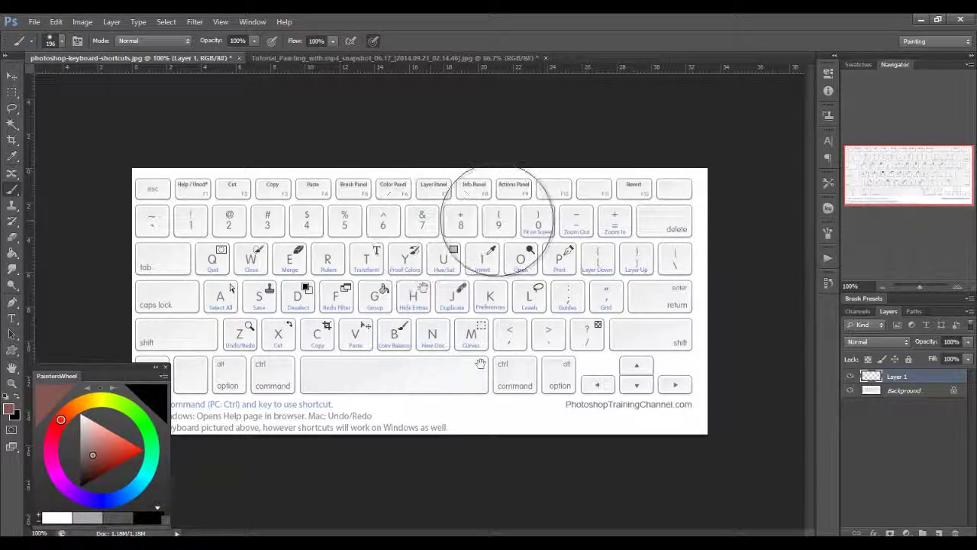
Resize the brush to 116 px, with red as the foreground colour.
{"action": "left_click_drag", "start_coordinate": [483, 213], "coordinate": [460, 219]}
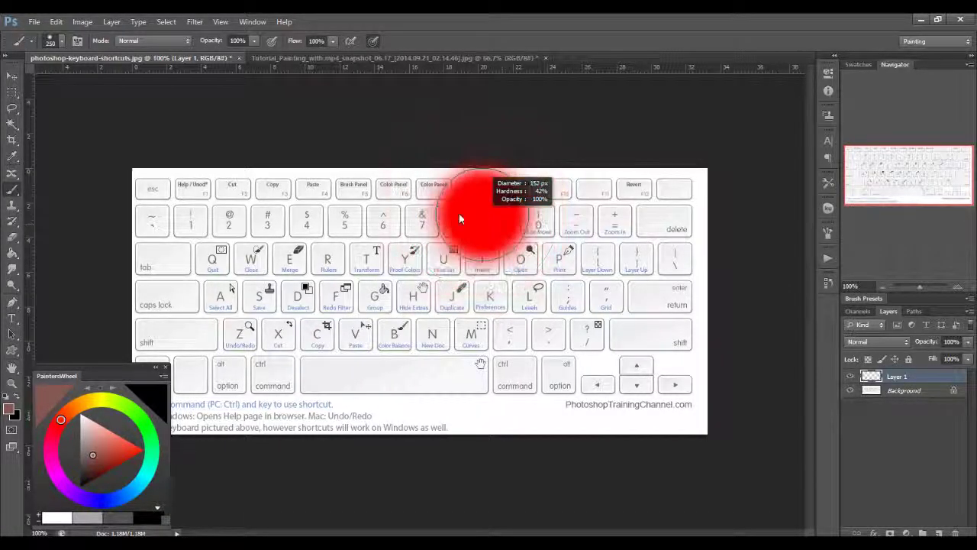
{"action": "key", "text": "bracketleft"}
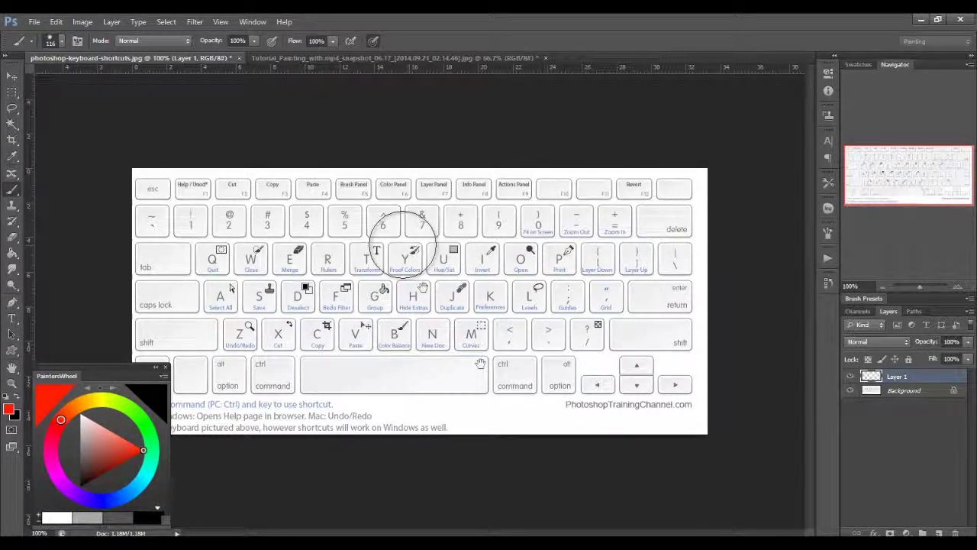
{"action": "key", "text": "ctrl+z"}
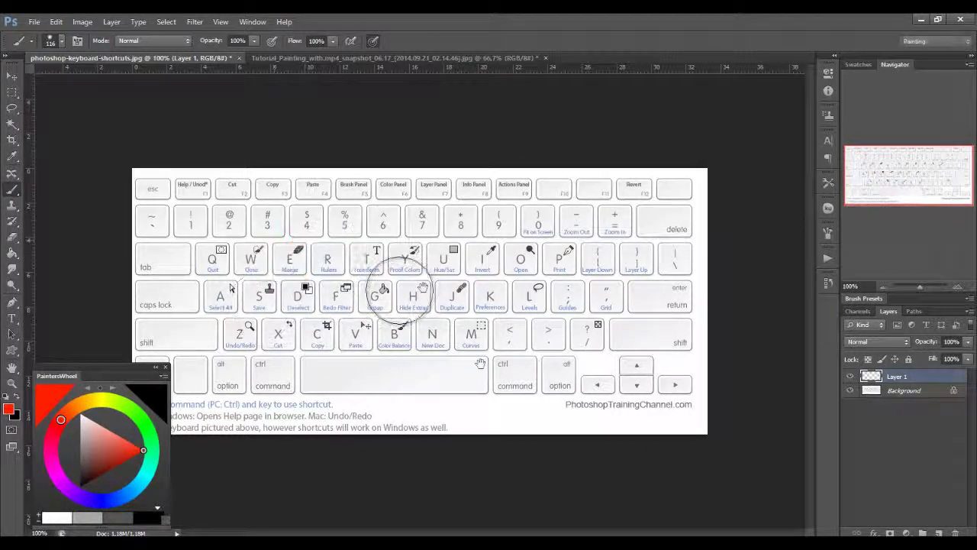
Rotate the canvas view freehand with the Rotate View tool, including at 200% zoom, and reset its rotation.
{"action": "key", "text": "r"}
{"action": "mouse_move", "coordinate": [260, 296]}
{"action": "left_mouse_down"}
{"action": "mouse_move", "coordinate": [415, 388]}
{"action": "mouse_move", "coordinate": [384, 382]}
{"action": "mouse_move", "coordinate": [339, 339]}
{"action": "mouse_move", "coordinate": [353, 235]}
{"action": "mouse_move", "coordinate": [339, 254]}
{"action": "left_mouse_up"}
{"action": "left_click_drag", "start_coordinate": [314, 208], "coordinate": [426, 385]}
{"action": "left_click_drag", "start_coordinate": [413, 301], "coordinate": [122, 40]}
{"action": "key", "text": "ctrl+plus"}
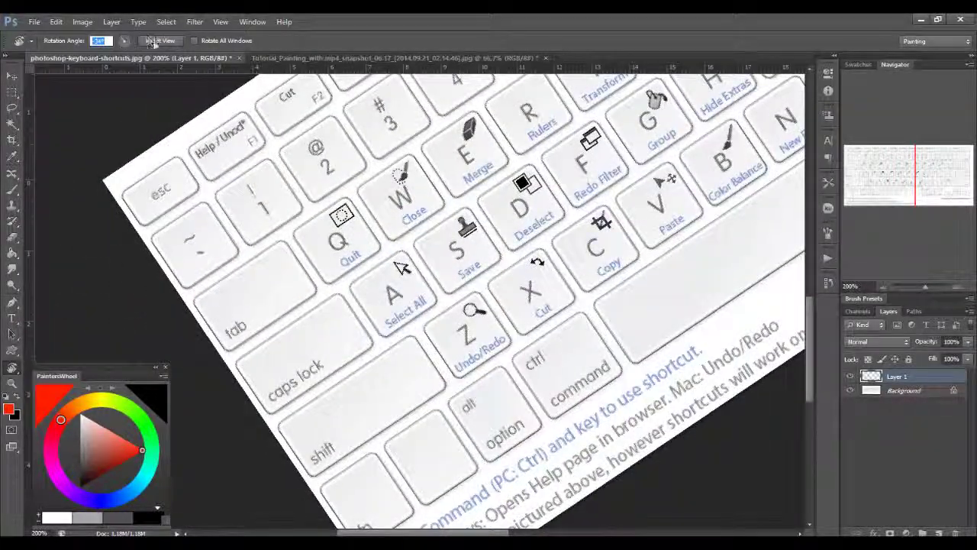
{"action": "left_click", "coordinate": [156, 41]}
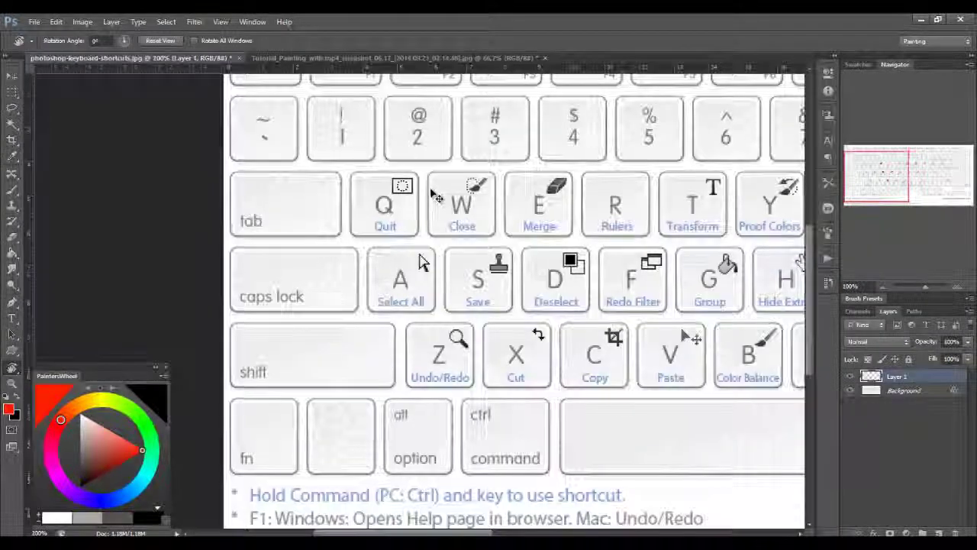
{"action": "key", "text": "ctrl+minus"}
Rotate the canvas view upside down to 180° and sideways to 90°, and reset it to 0°.
{"action": "left_click_drag", "start_coordinate": [489, 168], "coordinate": [606, 311]}
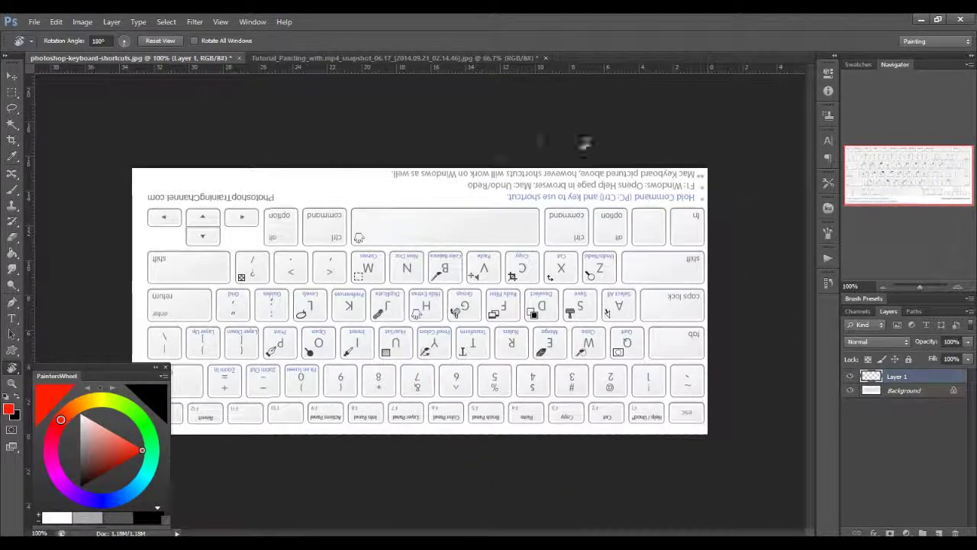
{"action": "left_click_drag", "start_coordinate": [522, 140], "coordinate": [259, 198]}
{"action": "left_click_drag", "start_coordinate": [355, 362], "coordinate": [461, 379]}
{"action": "left_click_drag", "start_coordinate": [482, 305], "coordinate": [427, 405]}
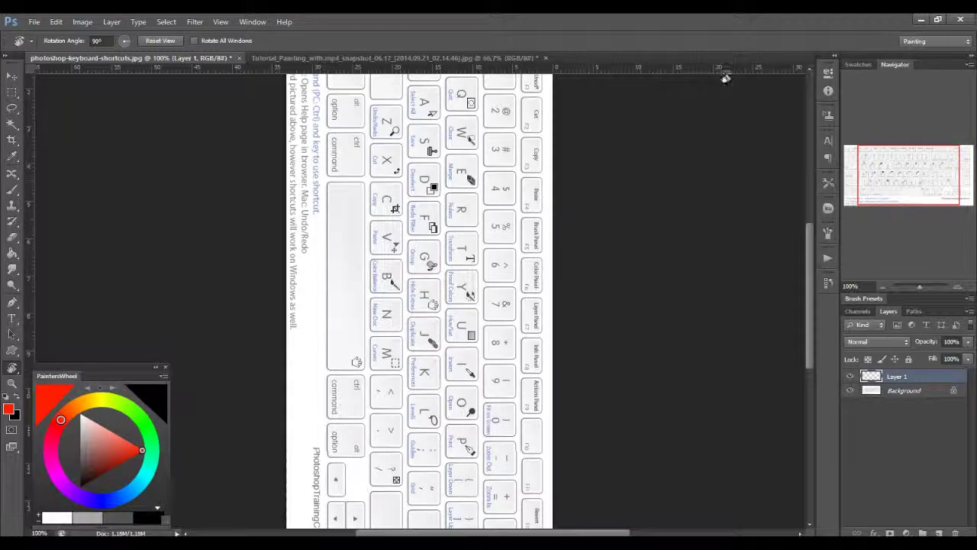
{"action": "left_click_drag", "start_coordinate": [399, 170], "coordinate": [385, 137]}
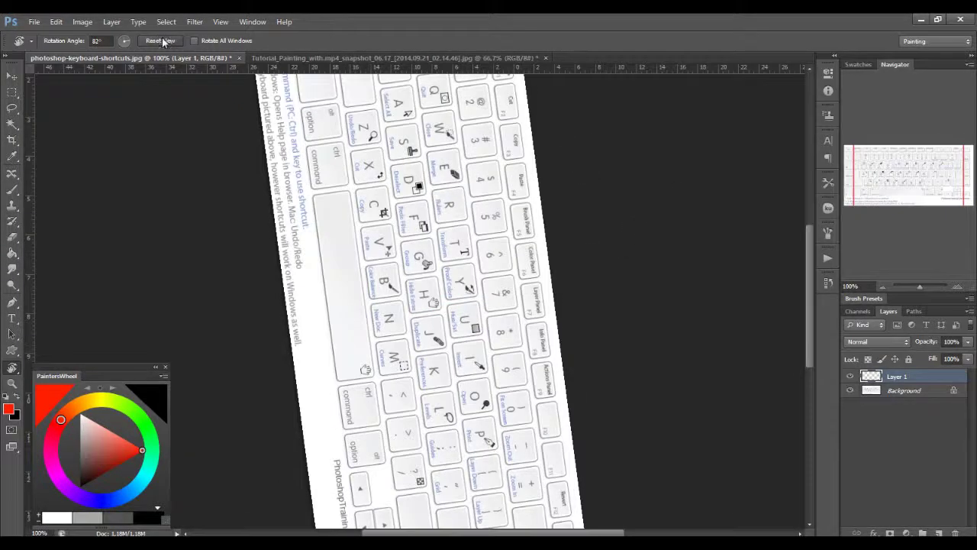
{"action": "left_click", "coordinate": [161, 40]}
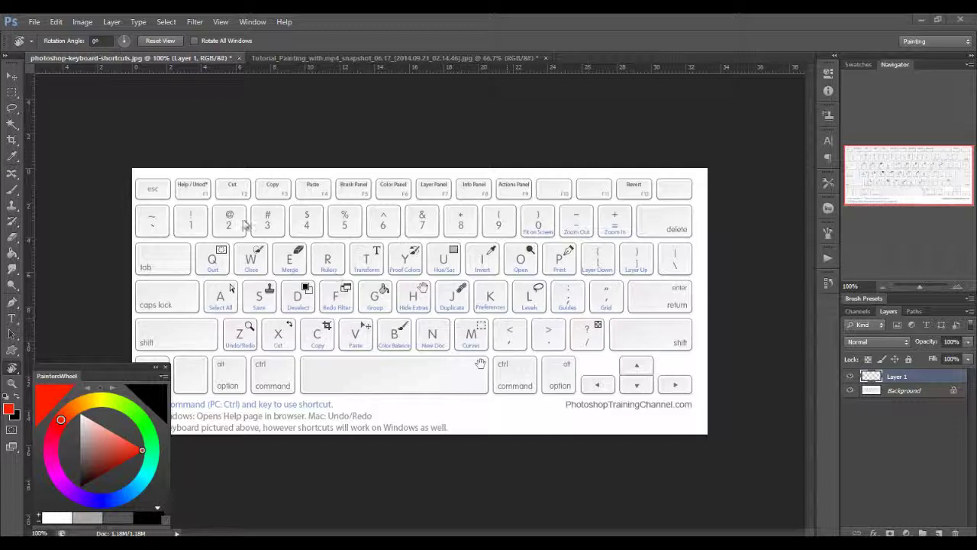
{"action": "left_click_drag", "start_coordinate": [246, 205], "coordinate": [398, 212]}
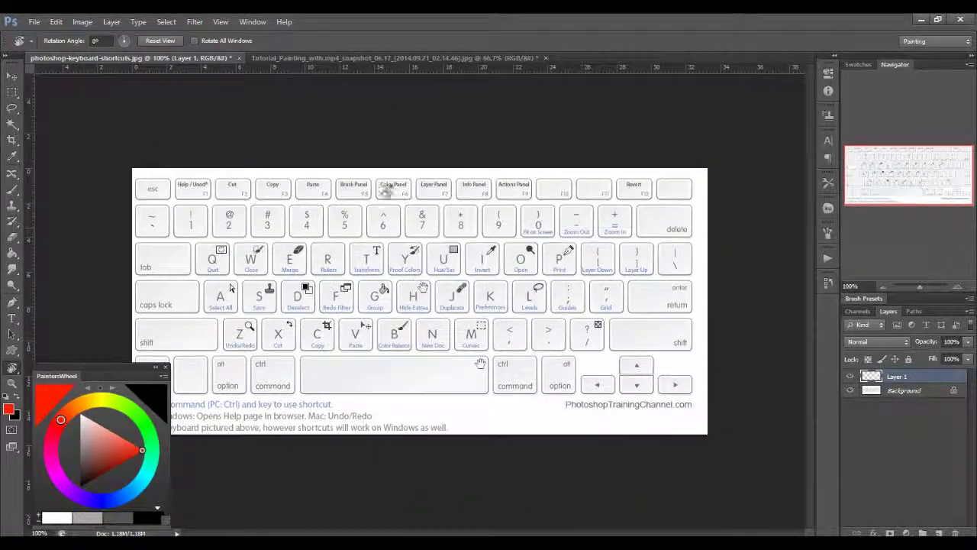
Crop the keyboard chart to roughly its right half, and crop it again to the area around the P key.
{"action": "key", "text": "c"}
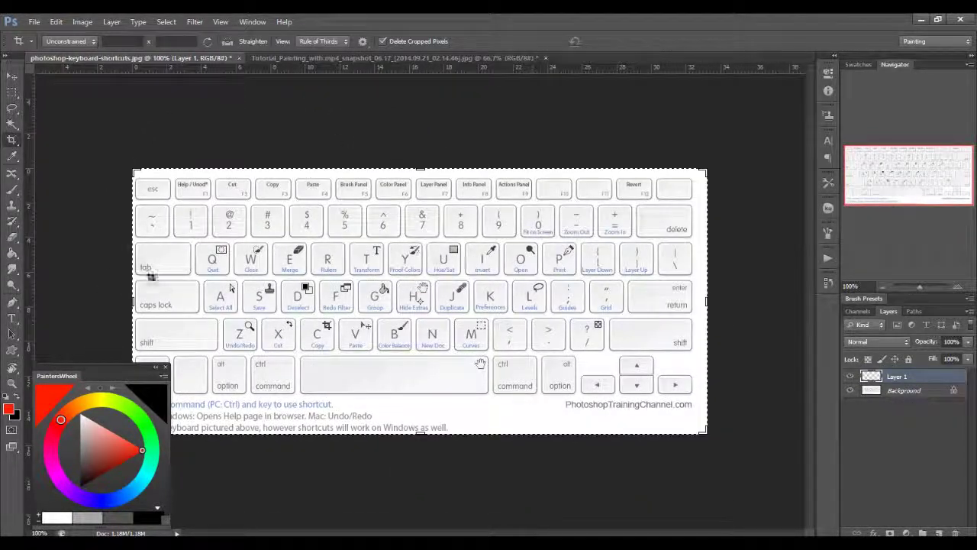
{"action": "left_click_drag", "start_coordinate": [134, 291], "coordinate": [278, 287]}
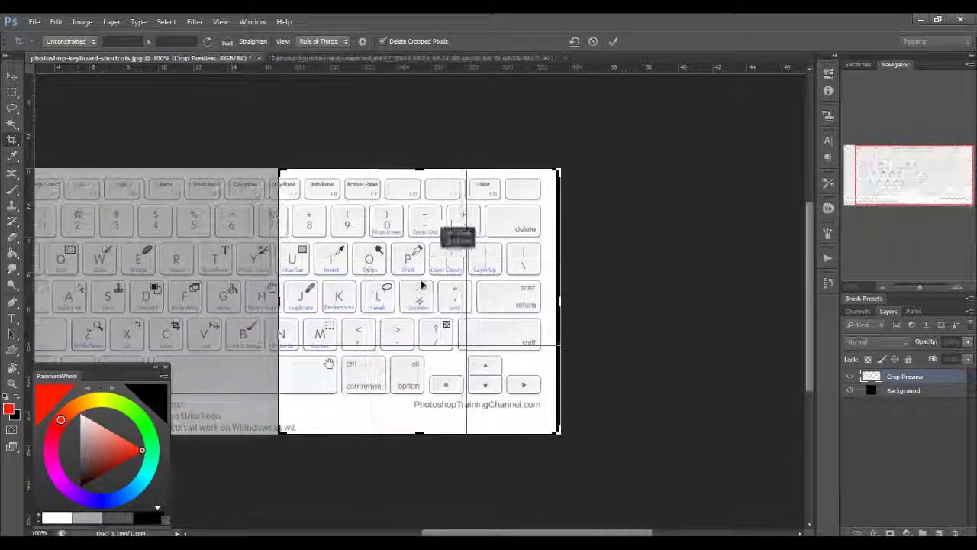
{"action": "key", "text": "Return"}
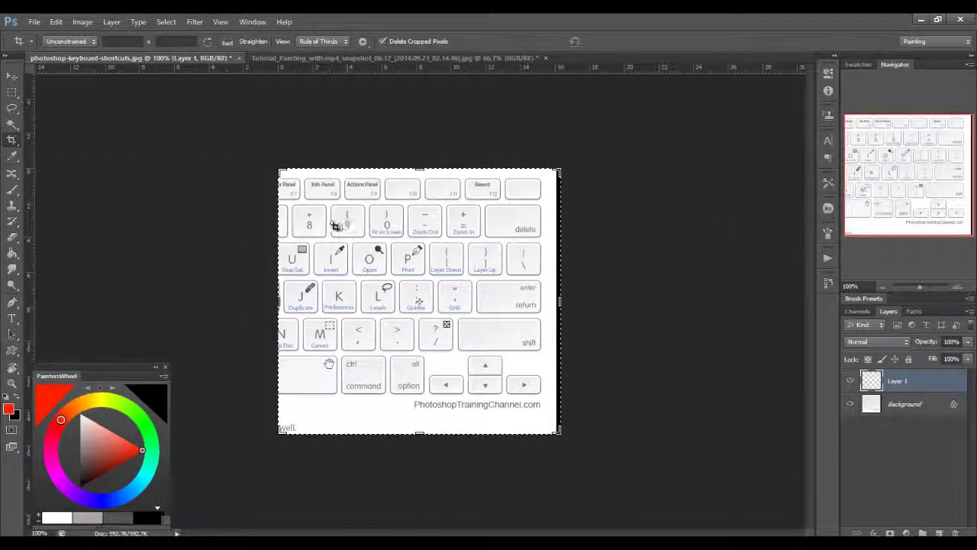
{"action": "left_click_drag", "start_coordinate": [364, 214], "coordinate": [491, 283]}
{"action": "key", "text": "Return"}
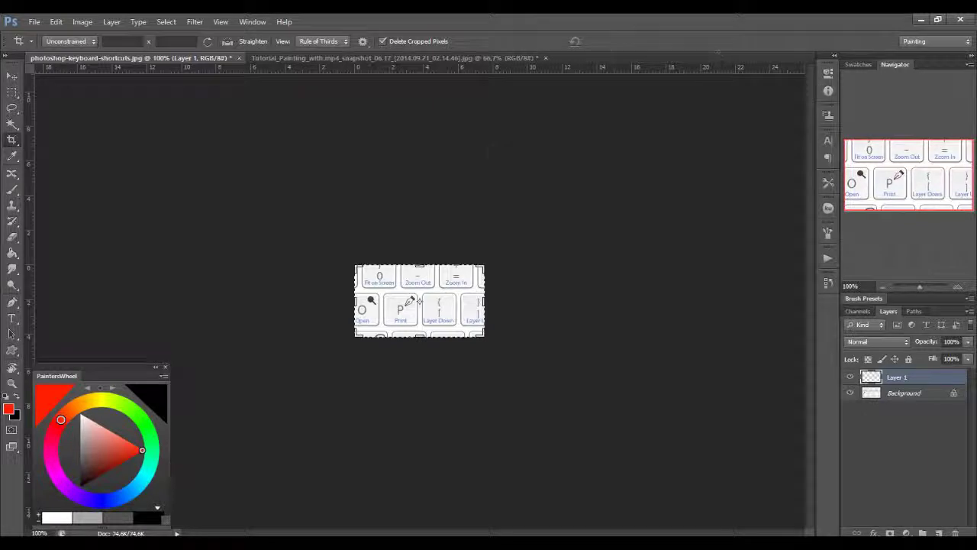
{"action": "mouse_move", "coordinate": [460, 275]}
{"action": "left_mouse_down"}
{"action": "mouse_move", "coordinate": [458, 372]}
{"action": "mouse_move", "coordinate": [399, 345]}
{"action": "left_mouse_up"}
{"action": "key", "text": "Return"}
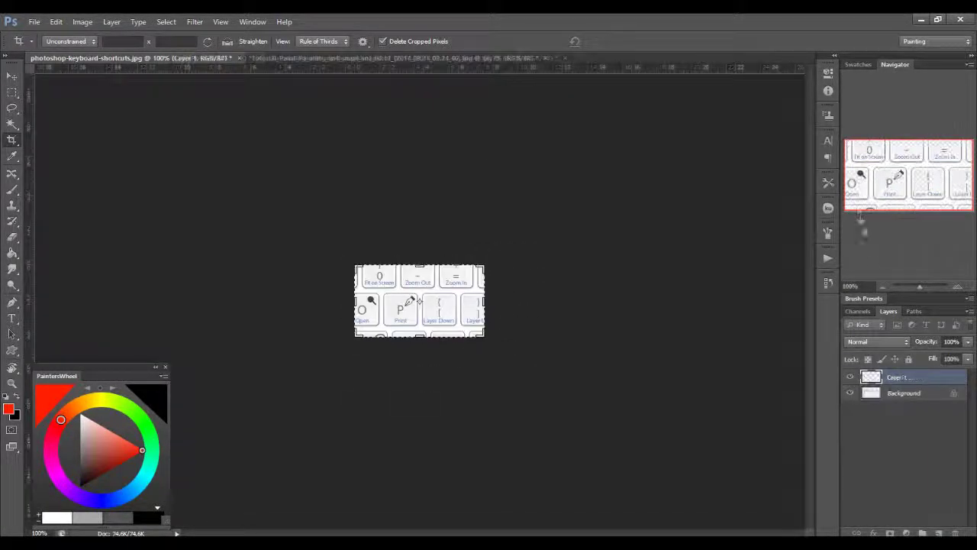
Show the Crop tool's variants and undo the crops of the keyboard chart.
{"action": "right_click", "coordinate": [11, 142]}
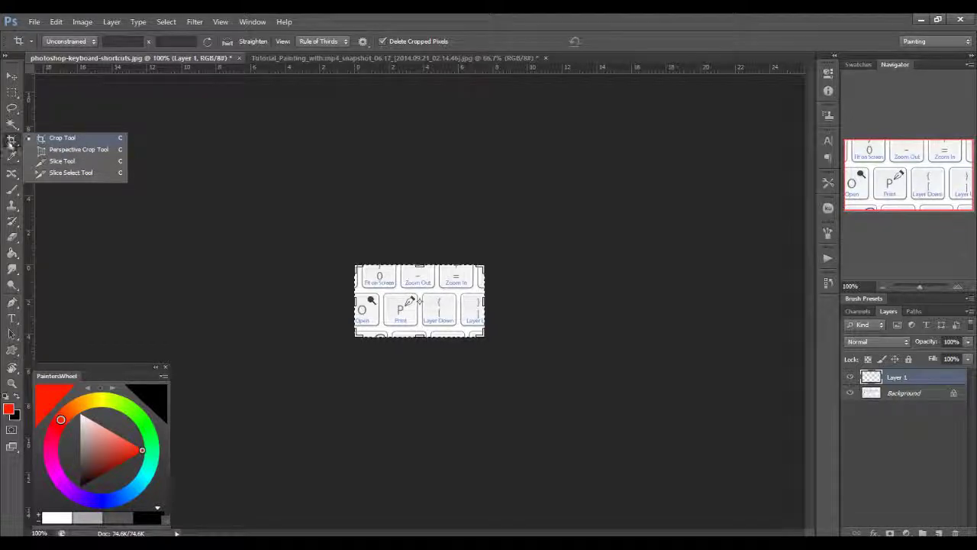
{"action": "left_click", "coordinate": [12, 143]}
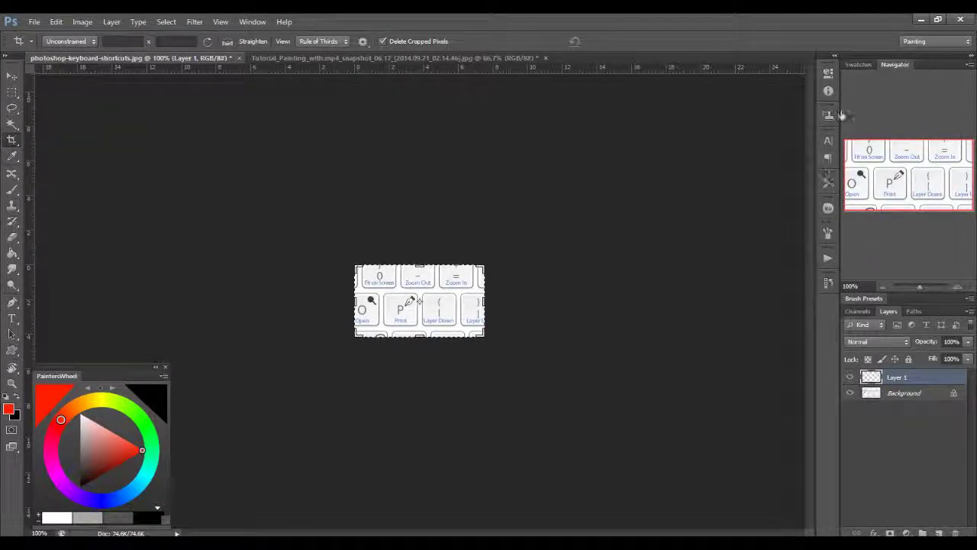
{"action": "key", "text": "ctrl+z"}
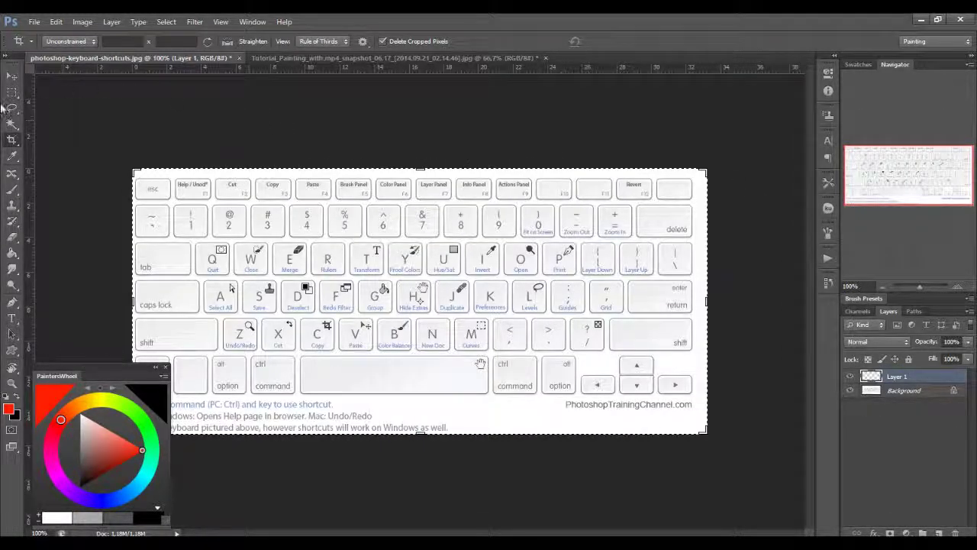
In the figure painting, lasso a freehand area over the chest and shoulder, subtract part of it, and deselect.
{"action": "key", "text": "ctrl+Tab"}
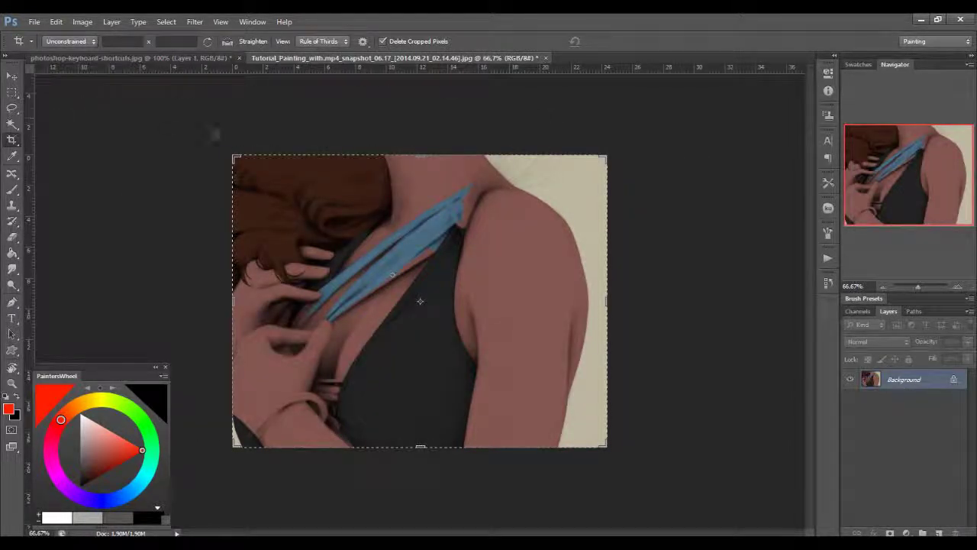
{"action": "key", "text": "l"}
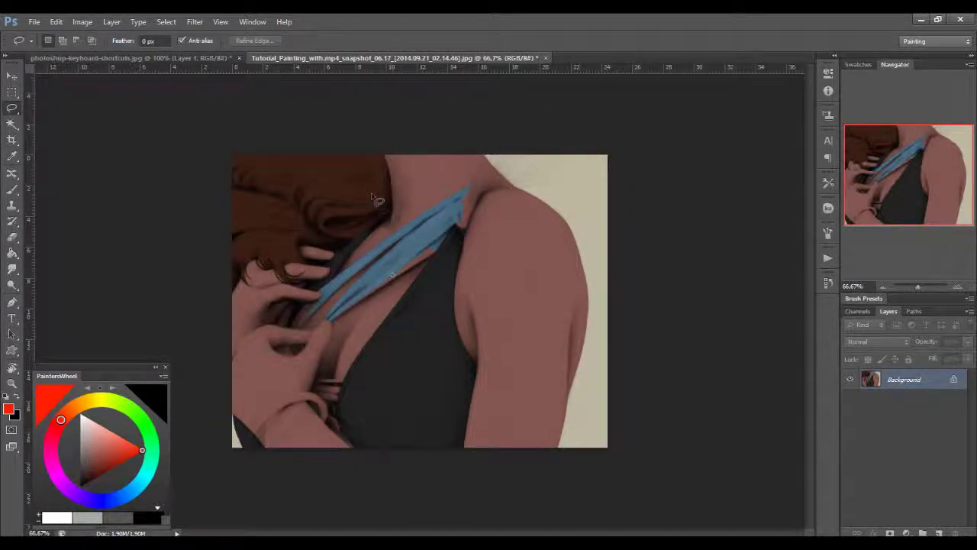
{"action": "key", "text": "ctrl+Tab"}
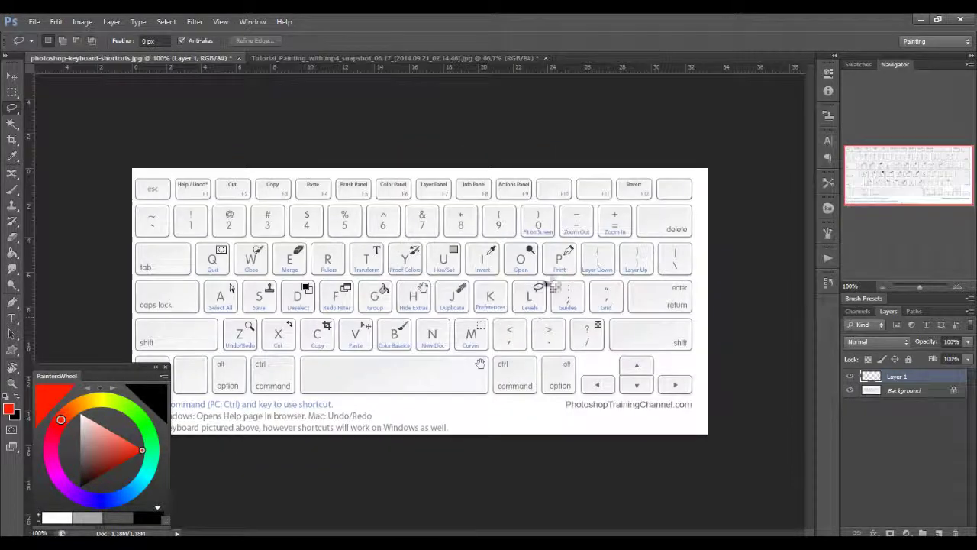
{"action": "key", "text": "ctrl+Tab"}
{"action": "mouse_move", "coordinate": [562, 269]}
{"action": "left_mouse_down"}
{"action": "mouse_move", "coordinate": [474, 393]}
{"action": "mouse_move", "coordinate": [565, 261]}
{"action": "mouse_move", "coordinate": [432, 224]}
{"action": "mouse_move", "coordinate": [479, 264]}
{"action": "mouse_move", "coordinate": [501, 203]}
{"action": "mouse_move", "coordinate": [412, 349]}
{"action": "mouse_move", "coordinate": [525, 302]}
{"action": "left_mouse_up"}
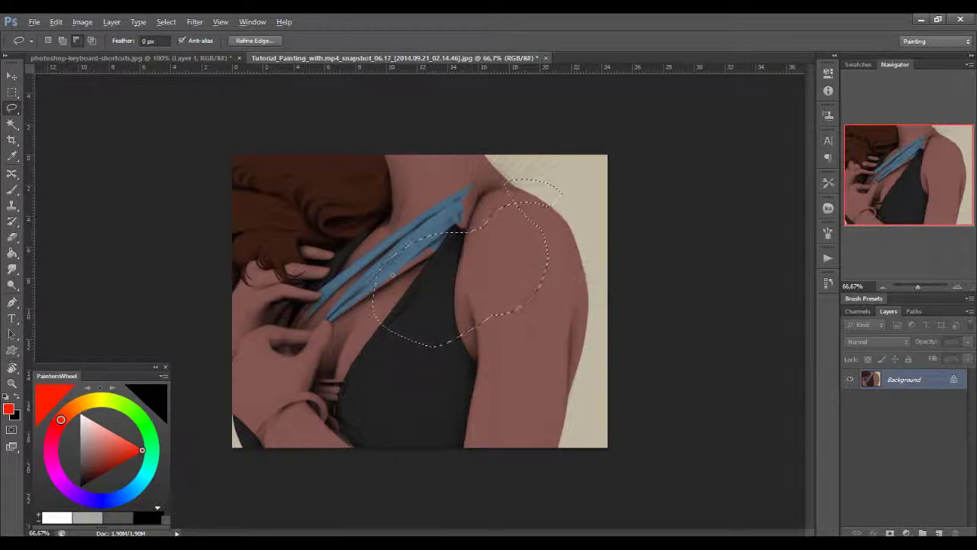
{"action": "left_click_drag", "start_coordinate": [579, 295], "coordinate": [444, 300]}
{"action": "left_click_drag", "start_coordinate": [511, 261], "coordinate": [505, 260]}
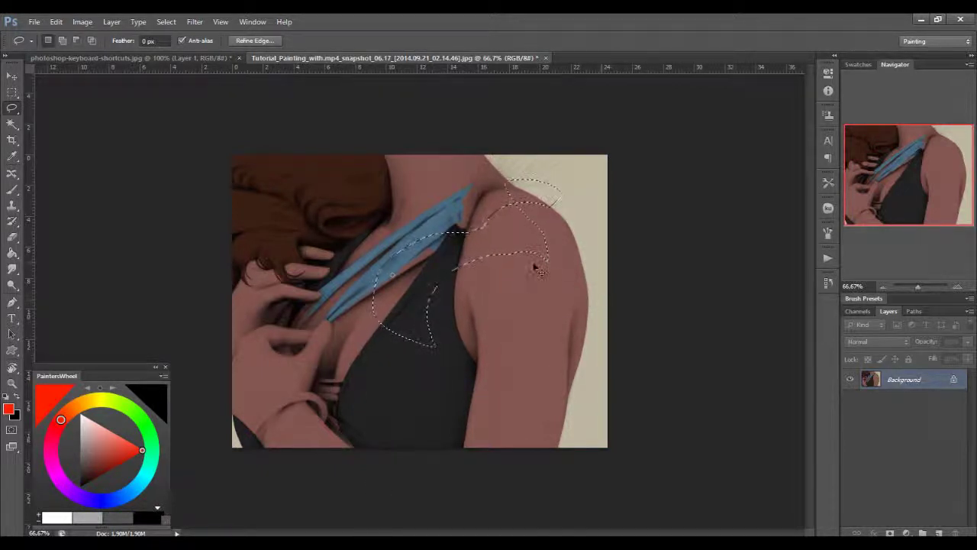
{"action": "key", "text": "ctrl+d"}
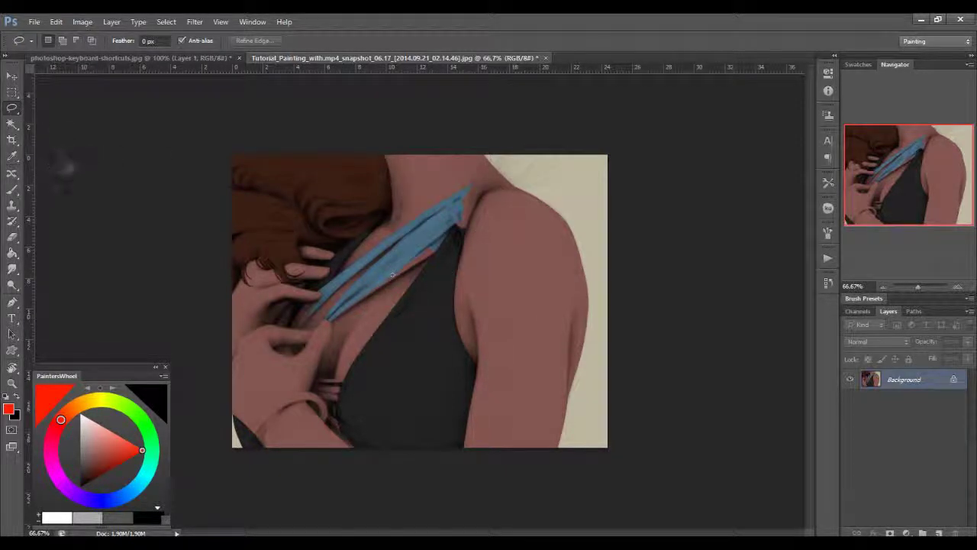
Use the Quick Selection tool to select the cream background and the arm in the figure painting, and deselect.
{"action": "key", "text": "w"}
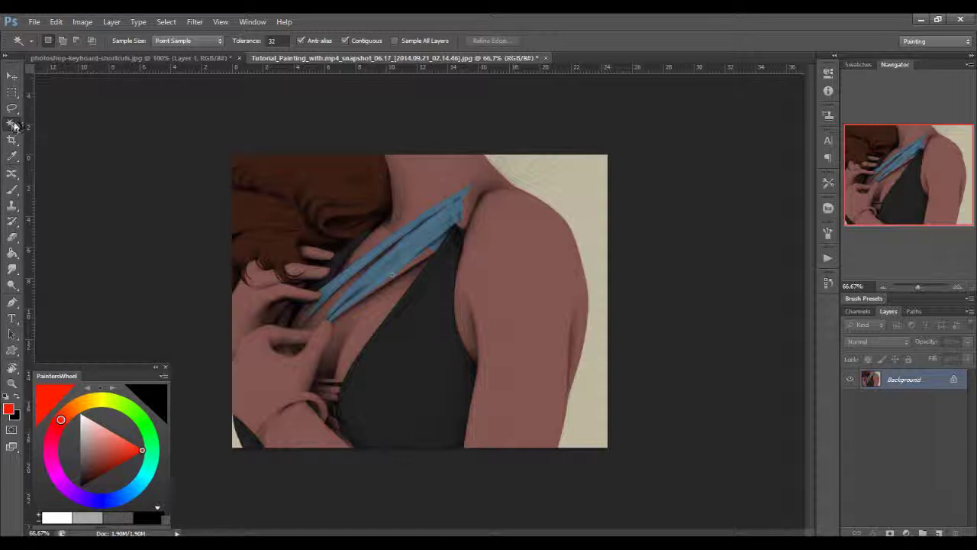
{"action": "right_click", "coordinate": [12, 126]}
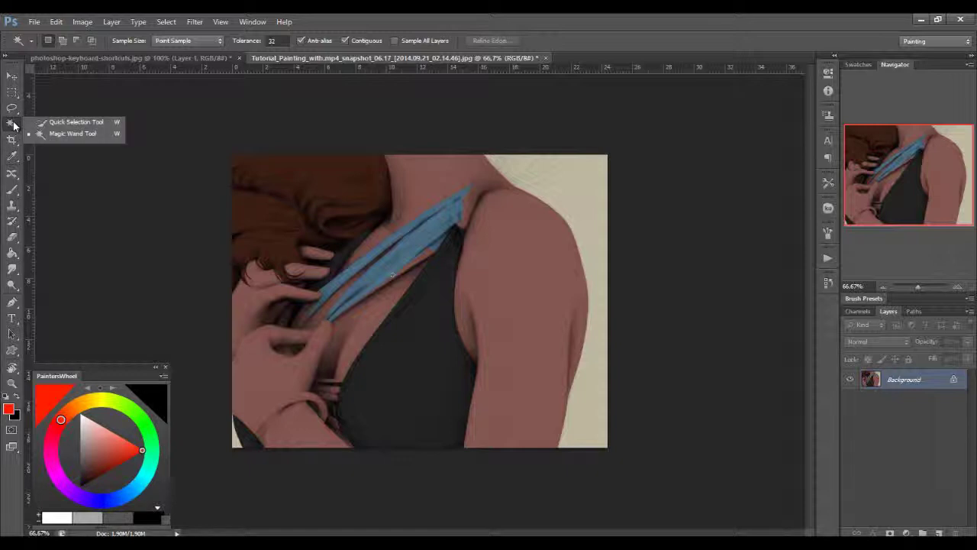
{"action": "left_click", "coordinate": [68, 122]}
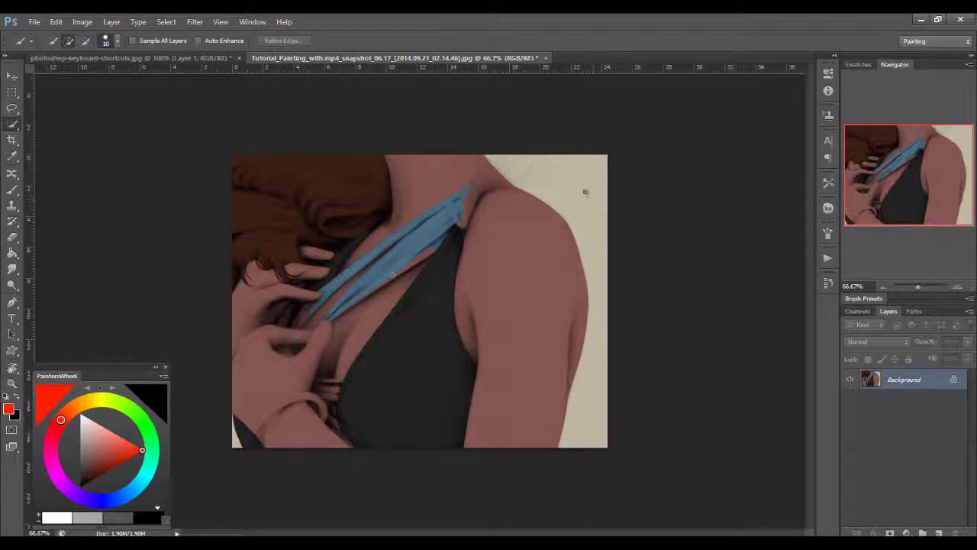
{"action": "mouse_move", "coordinate": [539, 178]}
{"action": "left_mouse_down"}
{"action": "mouse_move", "coordinate": [586, 212]}
{"action": "mouse_move", "coordinate": [596, 260]}
{"action": "mouse_move", "coordinate": [598, 234]}
{"action": "mouse_move", "coordinate": [599, 315]}
{"action": "left_mouse_up"}
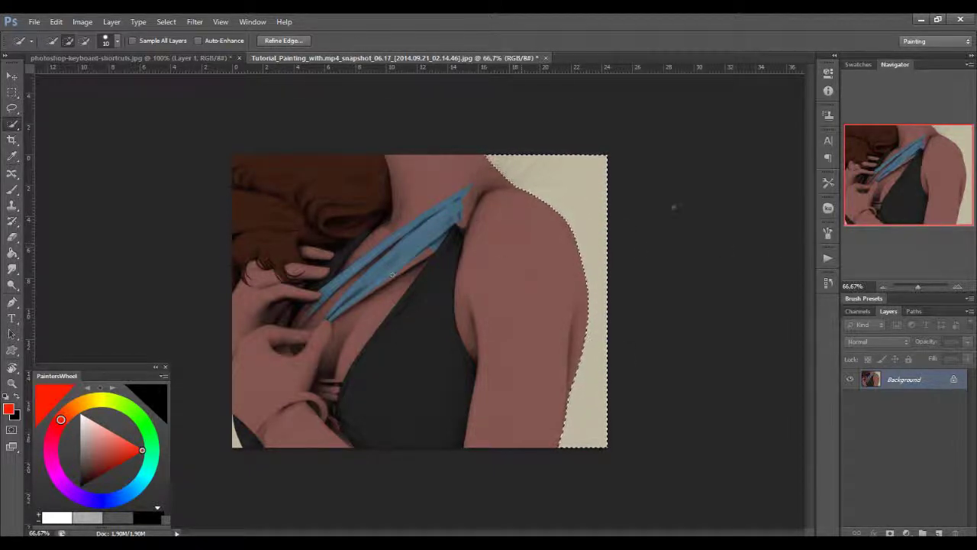
{"action": "left_click_drag", "start_coordinate": [614, 250], "coordinate": [497, 226]}
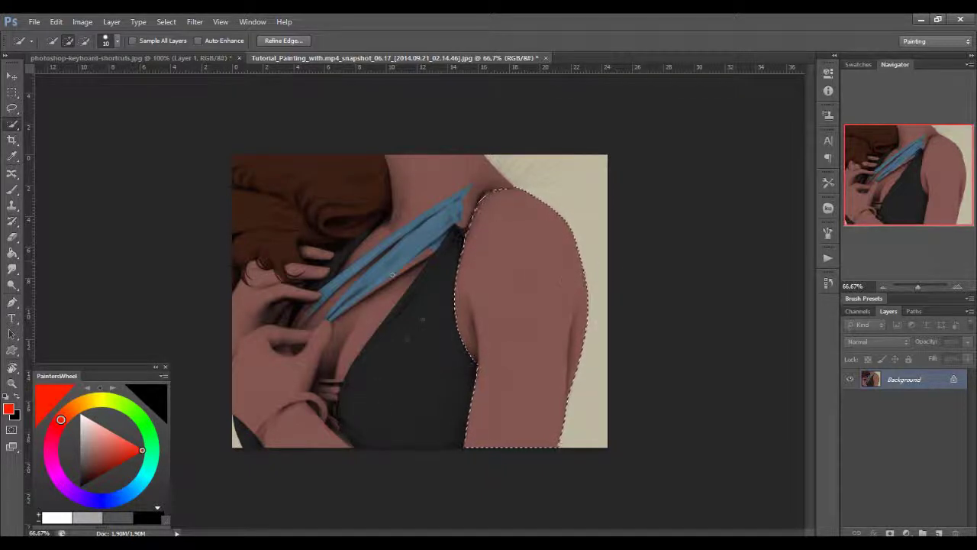
{"action": "key", "text": "ctrl+d"}
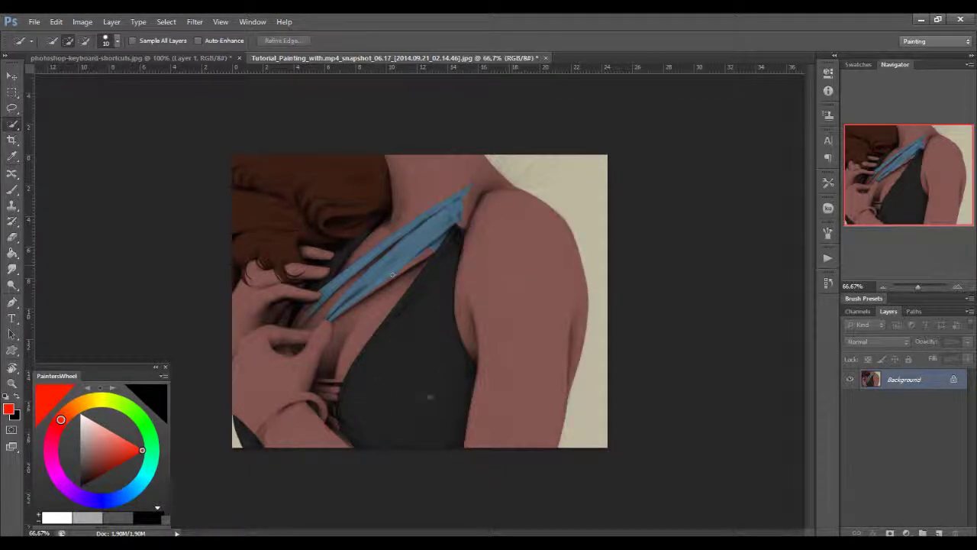
Quick-select the hair, torso and cream background, adjust the selection around the arm and blue strap, and clear it.
{"action": "left_click_drag", "start_coordinate": [348, 164], "coordinate": [329, 157]}
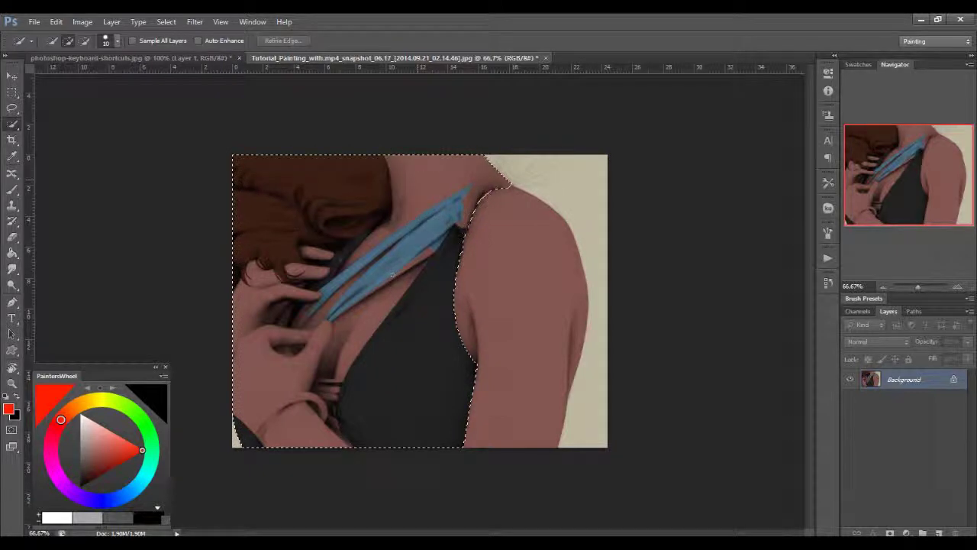
{"action": "left_click_drag", "start_coordinate": [582, 397], "coordinate": [540, 161]}
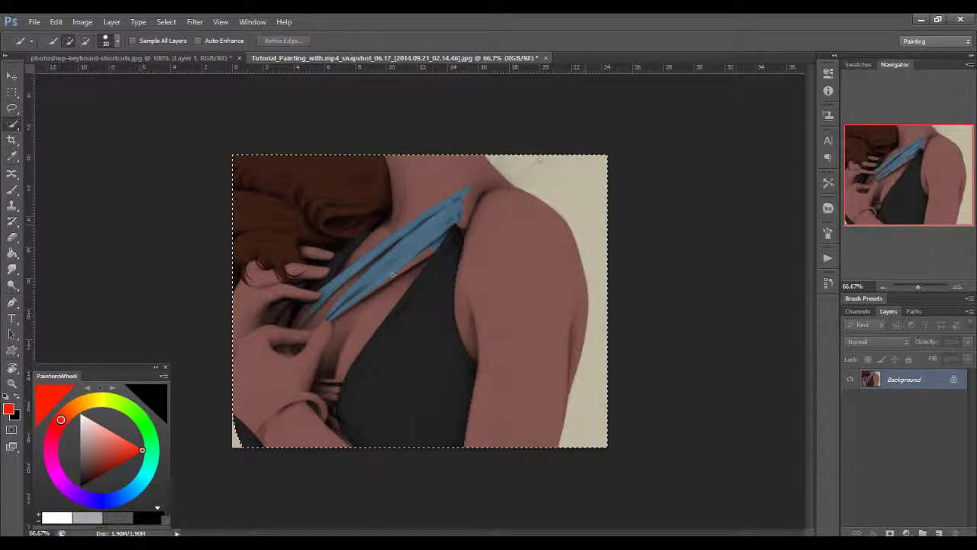
{"action": "mouse_move", "coordinate": [588, 184]}
{"action": "left_mouse_down"}
{"action": "mouse_move", "coordinate": [558, 180]}
{"action": "mouse_move", "coordinate": [550, 206]}
{"action": "mouse_move", "coordinate": [569, 252]}
{"action": "mouse_move", "coordinate": [565, 382]}
{"action": "mouse_move", "coordinate": [513, 197]}
{"action": "mouse_move", "coordinate": [556, 323]}
{"action": "mouse_move", "coordinate": [521, 238]}
{"action": "mouse_move", "coordinate": [542, 346]}
{"action": "mouse_move", "coordinate": [530, 270]}
{"action": "left_mouse_up"}
{"action": "mouse_move", "coordinate": [574, 258]}
{"action": "left_mouse_down"}
{"action": "mouse_move", "coordinate": [624, 268]}
{"action": "mouse_move", "coordinate": [596, 272]}
{"action": "left_mouse_up"}
{"action": "left_click_drag", "start_coordinate": [586, 214], "coordinate": [603, 263]}
{"action": "mouse_move", "coordinate": [545, 169]}
{"action": "left_mouse_down"}
{"action": "mouse_move", "coordinate": [572, 201]}
{"action": "mouse_move", "coordinate": [568, 180]}
{"action": "left_mouse_up"}
{"action": "mouse_move", "coordinate": [557, 366]}
{"action": "left_mouse_down"}
{"action": "mouse_move", "coordinate": [573, 321]}
{"action": "mouse_move", "coordinate": [592, 306]}
{"action": "mouse_move", "coordinate": [584, 376]}
{"action": "left_mouse_up"}
{"action": "left_click_drag", "start_coordinate": [514, 240], "coordinate": [514, 173]}
{"action": "mouse_move", "coordinate": [565, 191]}
{"action": "left_mouse_down"}
{"action": "mouse_move", "coordinate": [573, 196]}
{"action": "mouse_move", "coordinate": [523, 191]}
{"action": "left_mouse_up"}
{"action": "left_click_drag", "start_coordinate": [452, 200], "coordinate": [345, 261]}
{"action": "mouse_move", "coordinate": [424, 244]}
{"action": "left_mouse_down"}
{"action": "mouse_move", "coordinate": [412, 256]}
{"action": "mouse_move", "coordinate": [421, 248]}
{"action": "left_mouse_up"}
{"action": "key", "text": "ctrl+d"}
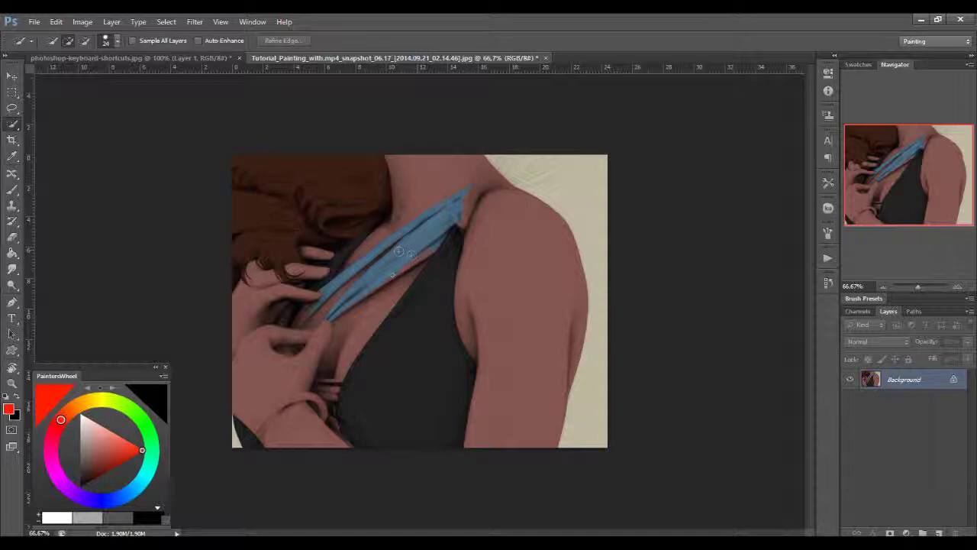
Make a circular selection over the hair, blue strap and chest with the Elliptical Marquee tool, and return to the Rectangular Marquee tool without a selection.
{"action": "key", "text": "m"}
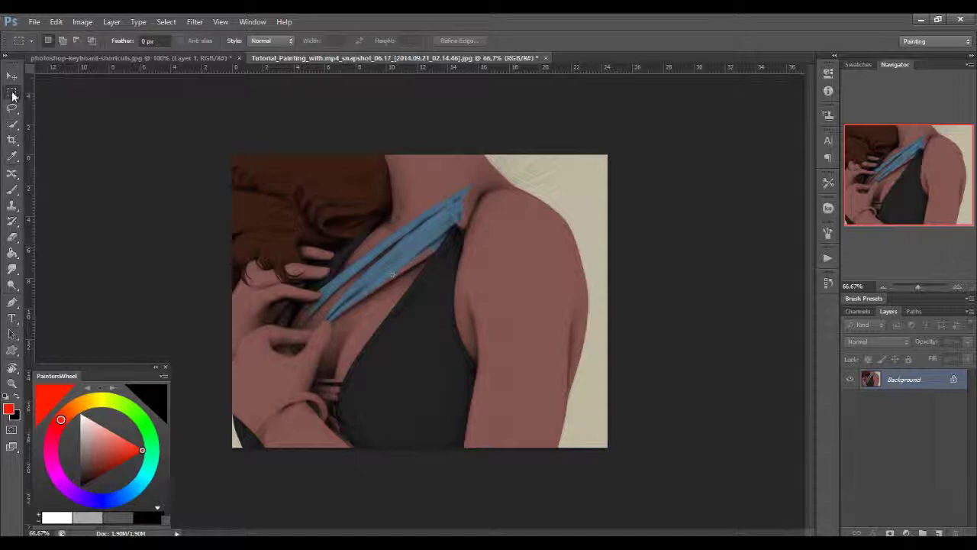
{"action": "key", "text": "ctrl+Tab"}
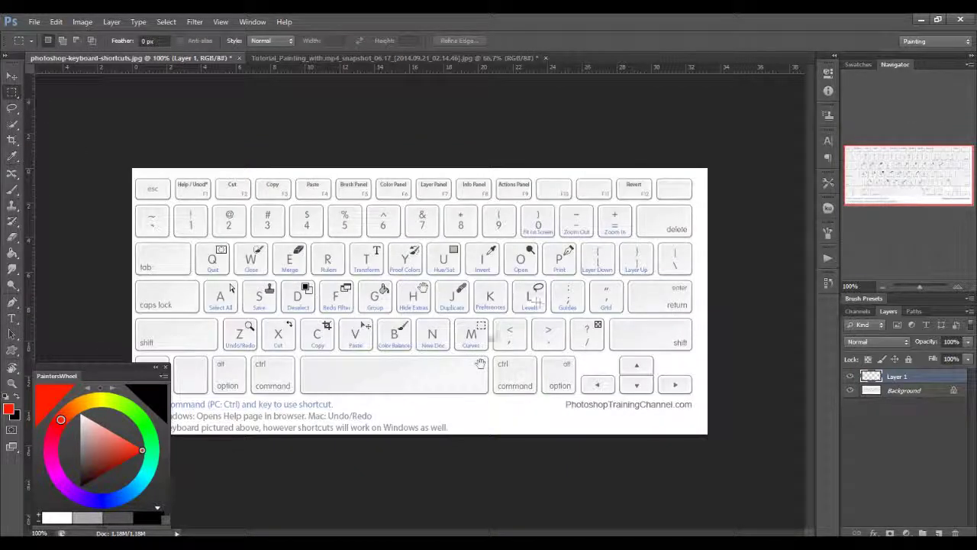
{"action": "key", "text": "ctrl+Tab"}
{"action": "right_click", "coordinate": [10, 94]}
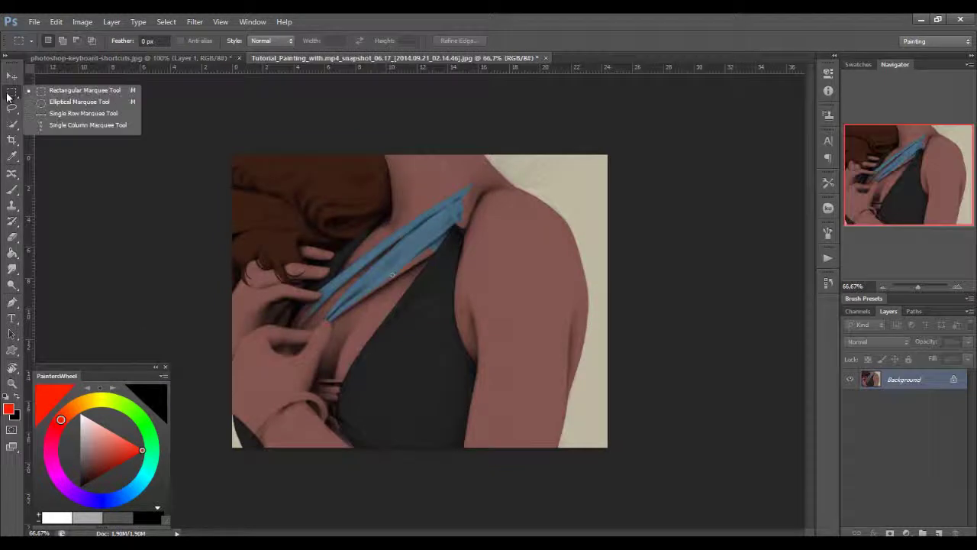
{"action": "left_click", "coordinate": [76, 101]}
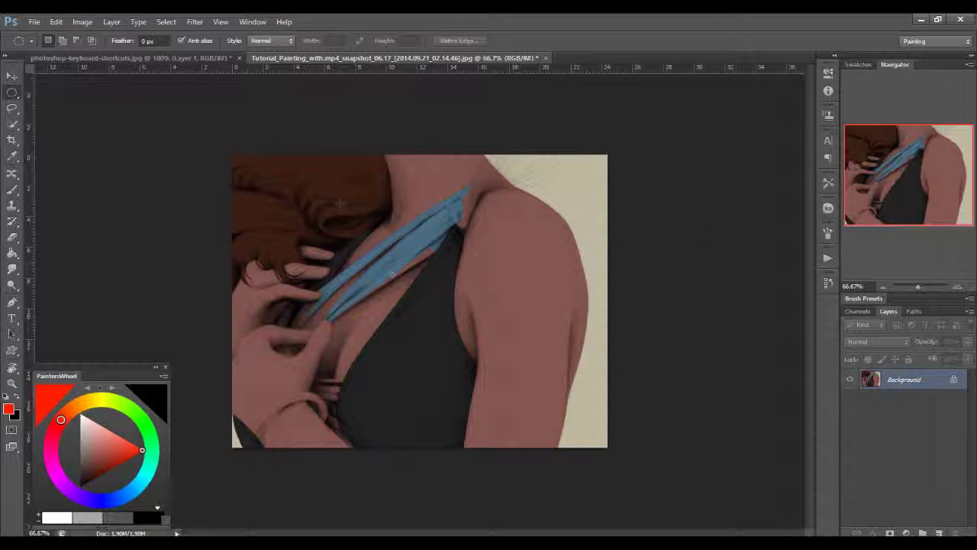
{"action": "mouse_move", "coordinate": [391, 274]}
{"action": "left_mouse_down"}
{"action": "mouse_move", "coordinate": [569, 422]}
{"action": "mouse_move", "coordinate": [462, 335]}
{"action": "mouse_move", "coordinate": [625, 403]}
{"action": "mouse_move", "coordinate": [508, 350]}
{"action": "mouse_move", "coordinate": [467, 347]}
{"action": "left_mouse_up"}
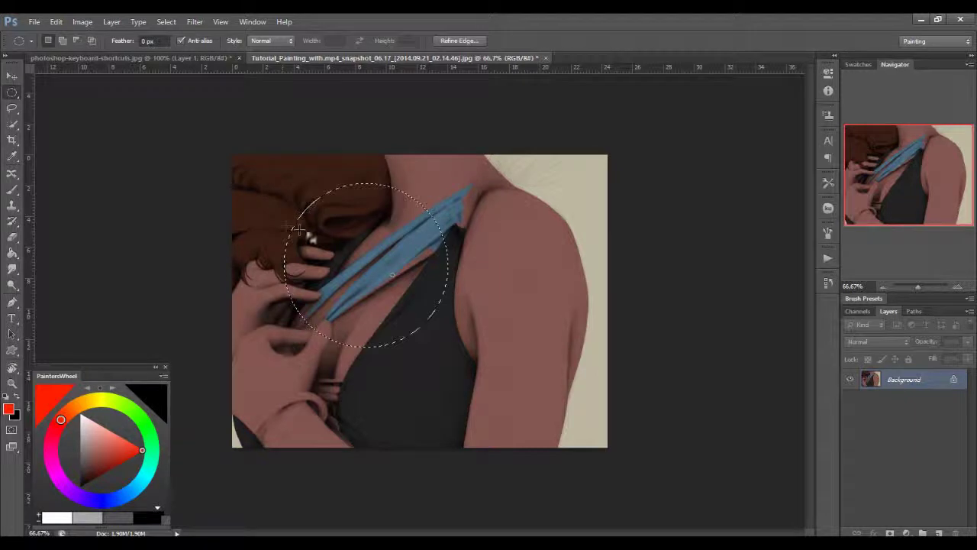
{"action": "mouse_move", "coordinate": [422, 247]}
{"action": "left_mouse_down"}
{"action": "mouse_move", "coordinate": [438, 268]}
{"action": "mouse_move", "coordinate": [328, 252]}
{"action": "mouse_move", "coordinate": [305, 275]}
{"action": "mouse_move", "coordinate": [290, 321]}
{"action": "mouse_move", "coordinate": [430, 325]}
{"action": "mouse_move", "coordinate": [359, 319]}
{"action": "left_mouse_up"}
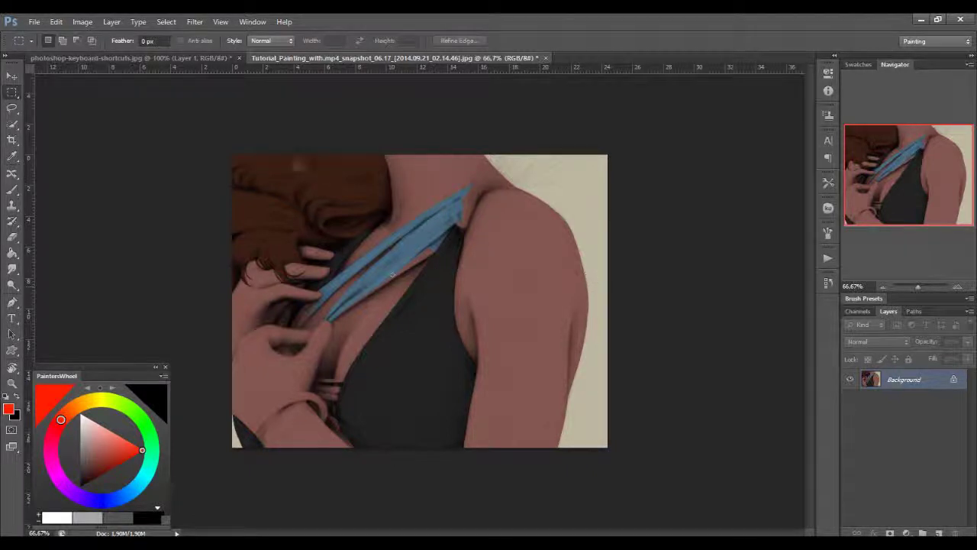
Select the lower strip of the painting with the Rectangular Marquee tool, copy it to a new layer, and toggle that layer's visibility off and on.
{"action": "left_click", "coordinate": [13, 92]}
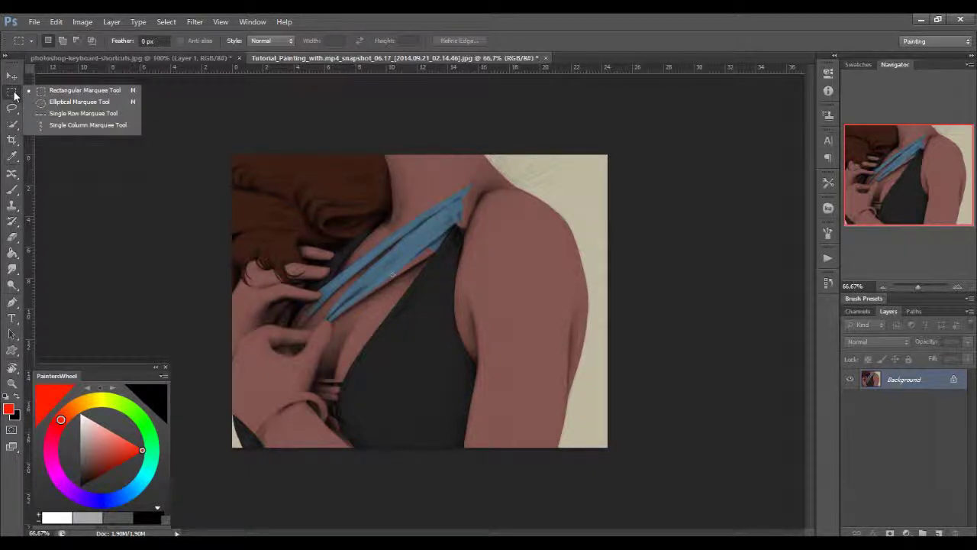
{"action": "left_click", "coordinate": [586, 275]}
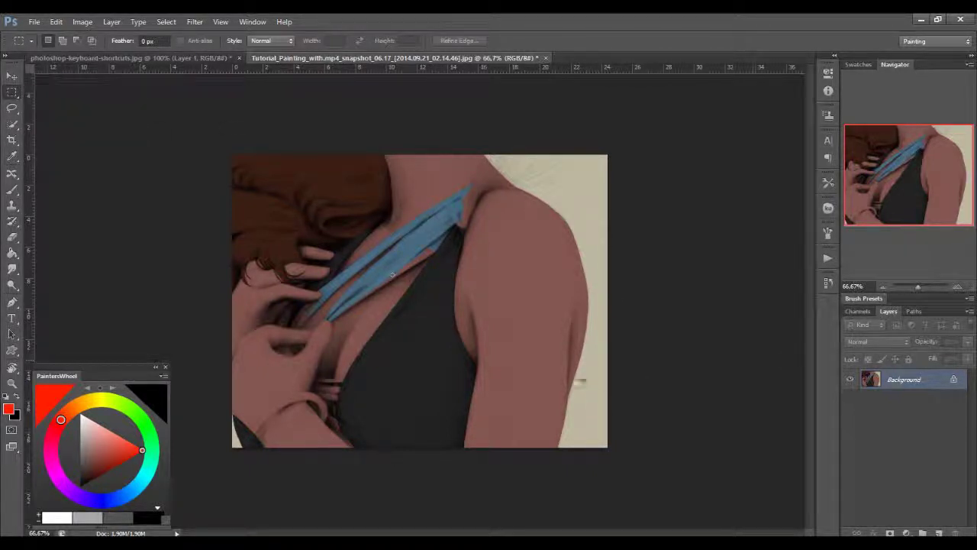
{"action": "left_click_drag", "start_coordinate": [616, 381], "coordinate": [84, 500]}
{"action": "key", "text": "ctrl+j"}
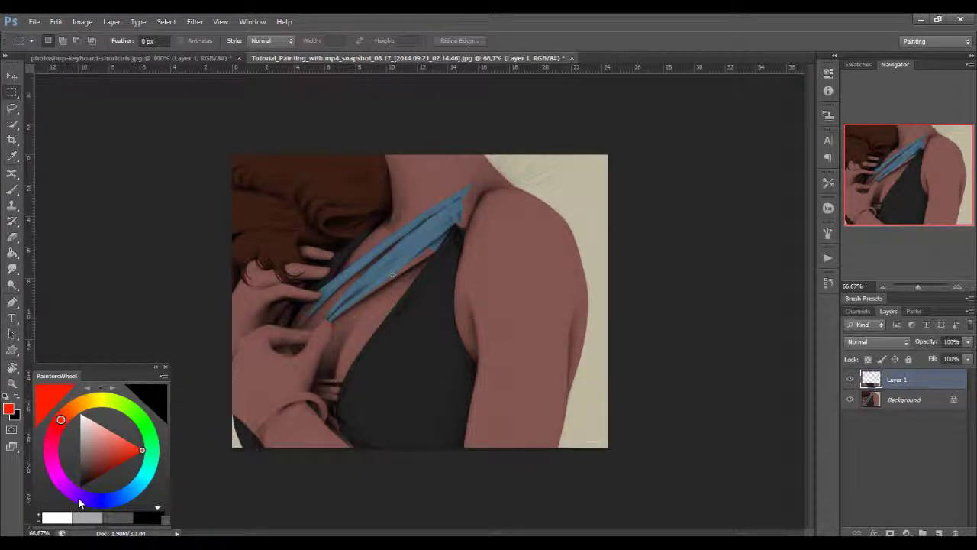
{"action": "left_click", "coordinate": [850, 381]}
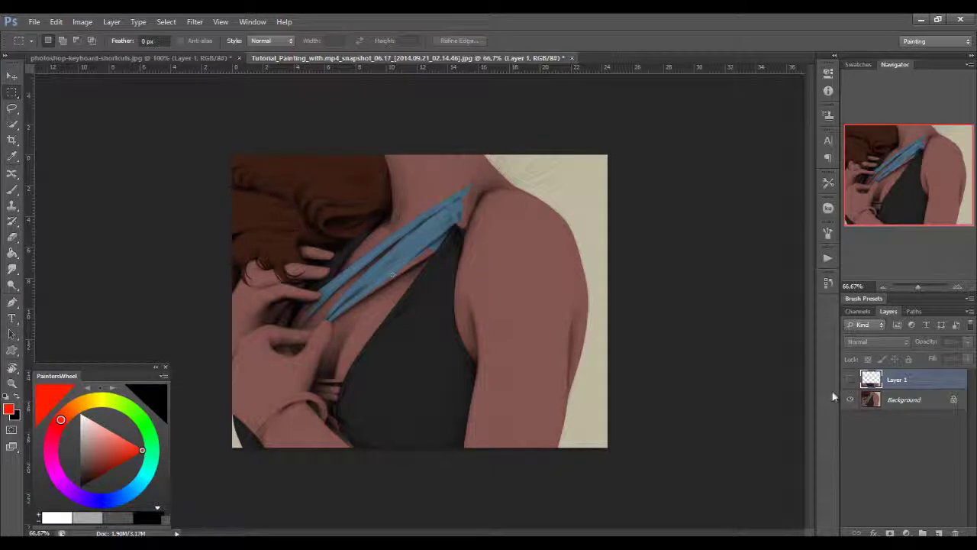
{"action": "left_click", "coordinate": [850, 381]}
Move the copied strip up across the chest with Free Transform, to about X 488 px, Y 321 px, and deselect.
{"action": "key", "text": "ctrl+t"}
{"action": "left_click_drag", "start_coordinate": [497, 409], "coordinate": [493, 286]}
{"action": "key", "text": "Return"}
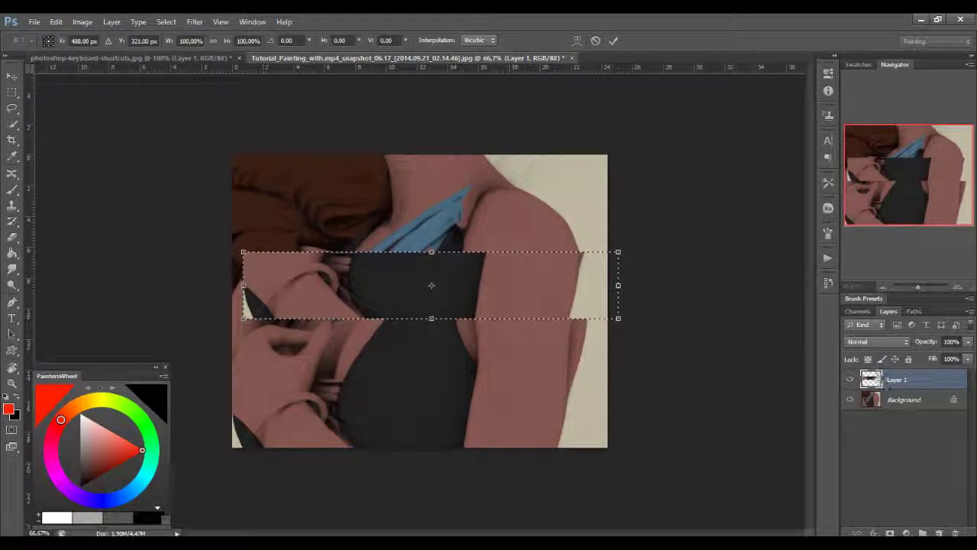
{"action": "key", "text": "ctrl+d"}
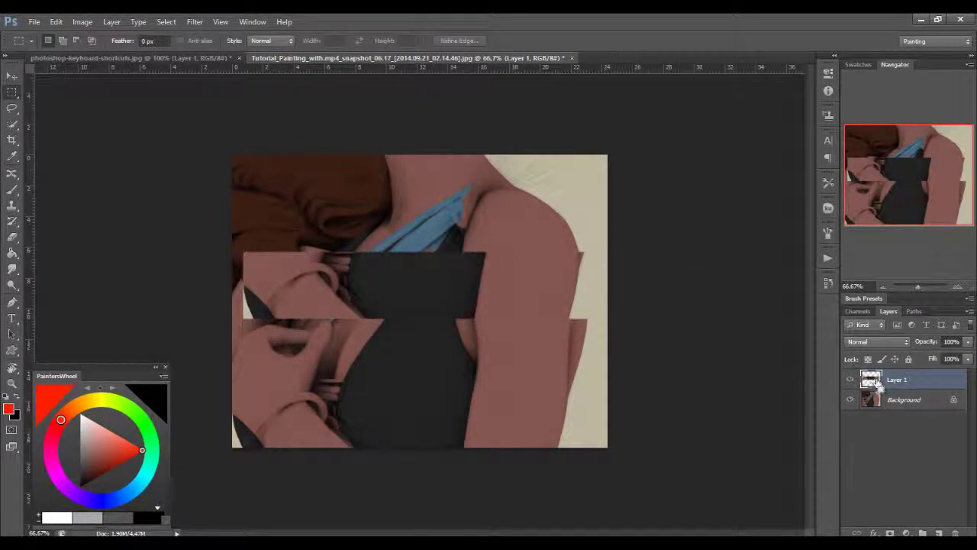
Load Layer 1's outline as a selection, hide that layer, shift the selection down on the Background layer, and deselect.
{"action": "left_click", "coordinate": [876, 384], "text": "ctrl"}
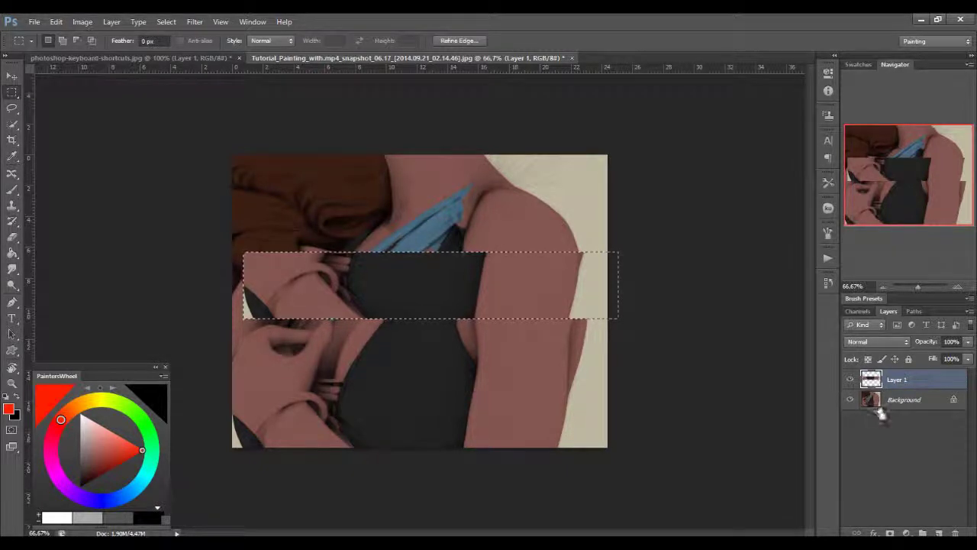
{"action": "left_click", "coordinate": [850, 380]}
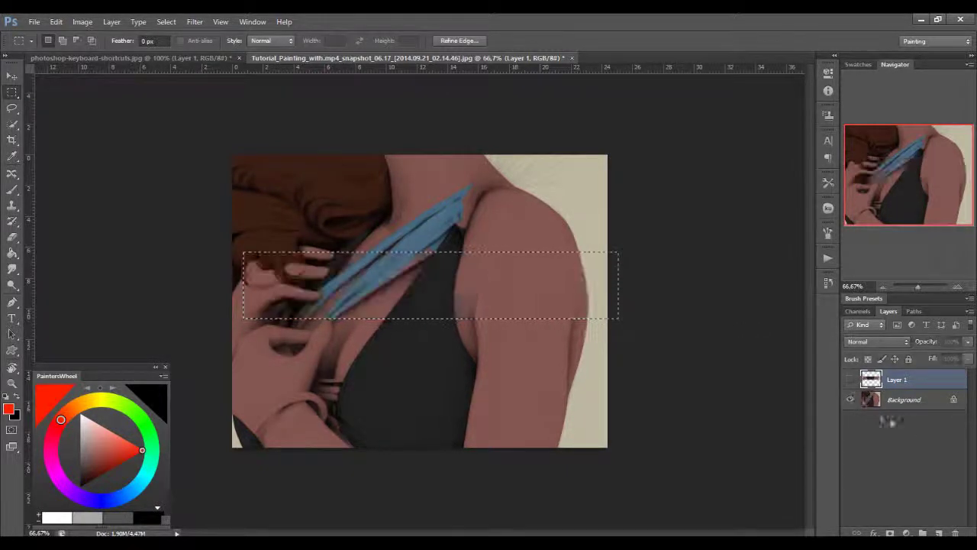
{"action": "left_click", "coordinate": [893, 400]}
{"action": "left_click_drag", "start_coordinate": [448, 273], "coordinate": [456, 317]}
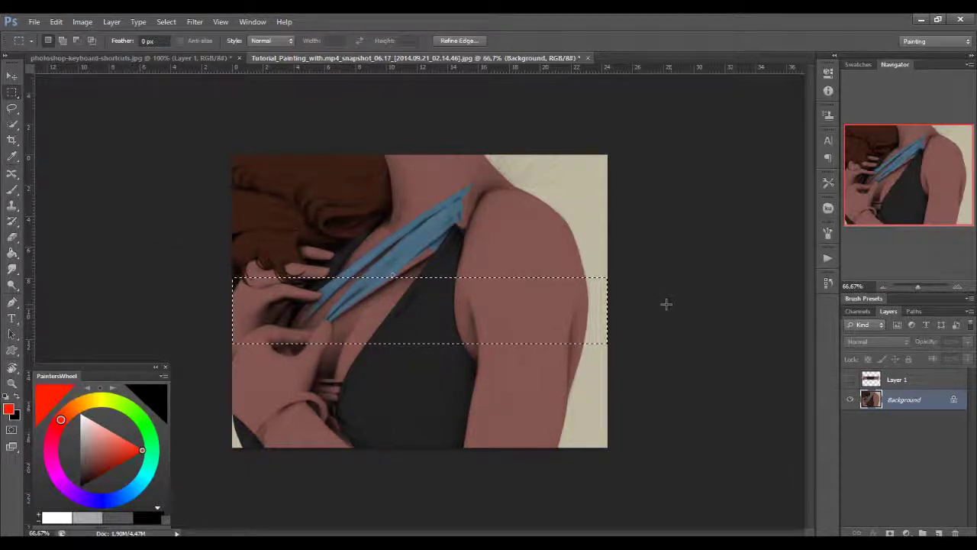
{"action": "key", "text": "ctrl+d"}
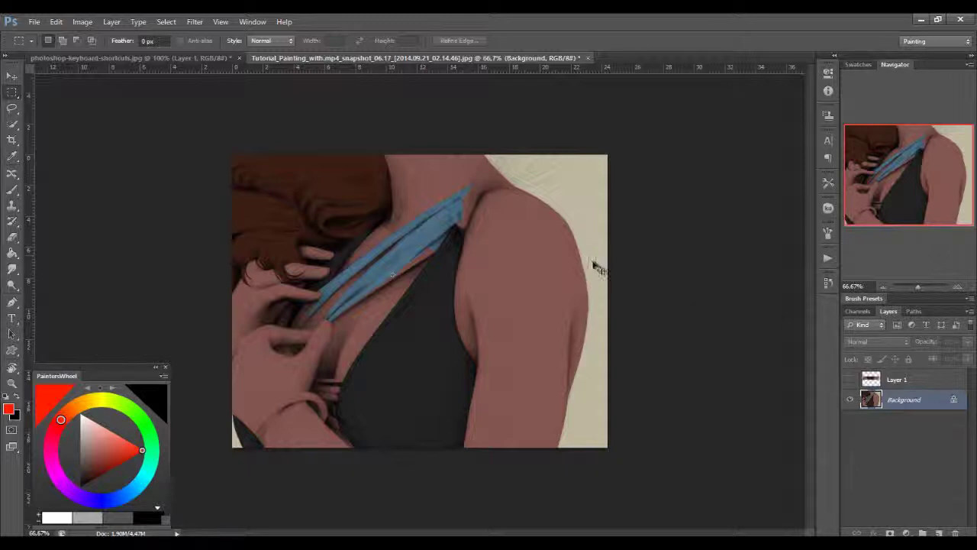
Quick-select the hair, arm and cream background, and brush red over the selected areas.
{"action": "key", "text": "w"}
{"action": "mouse_move", "coordinate": [553, 215]}
{"action": "left_mouse_down"}
{"action": "mouse_move", "coordinate": [546, 333]}
{"action": "mouse_move", "coordinate": [258, 216]}
{"action": "mouse_move", "coordinate": [397, 346]}
{"action": "left_mouse_up"}
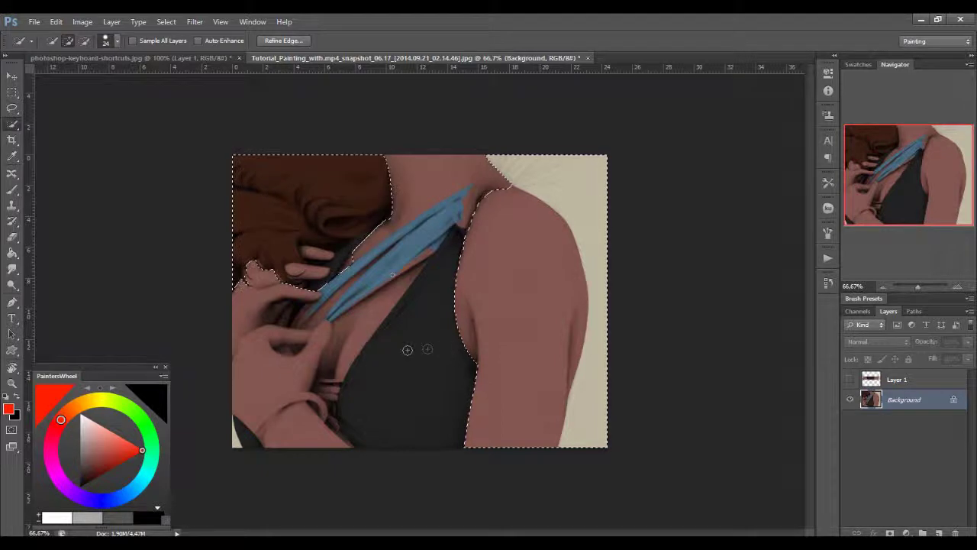
{"action": "key", "text": "b"}
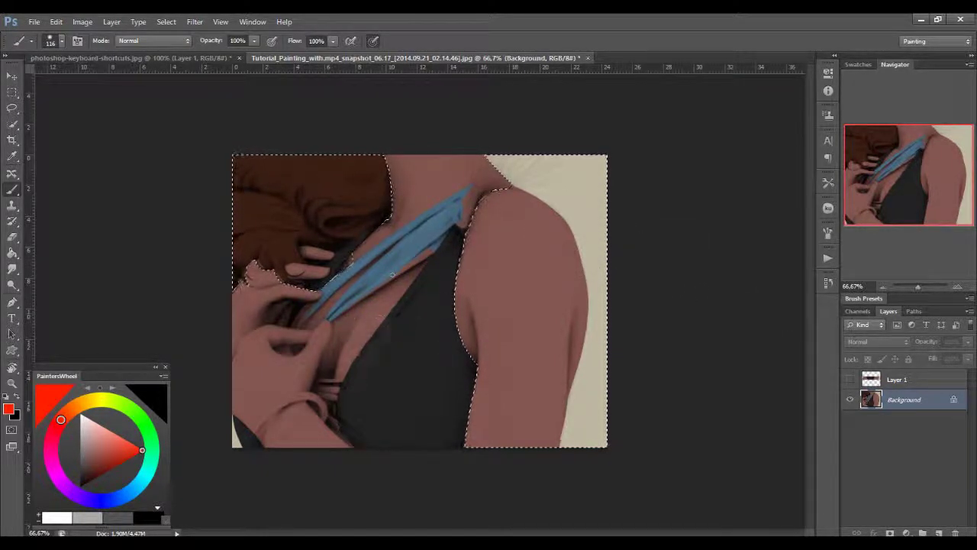
{"action": "left_click_drag", "start_coordinate": [458, 324], "coordinate": [542, 413]}
{"action": "mouse_move", "coordinate": [392, 274]}
{"action": "left_mouse_down"}
{"action": "mouse_move", "coordinate": [603, 252]}
{"action": "mouse_move", "coordinate": [236, 183]}
{"action": "mouse_move", "coordinate": [604, 168]}
{"action": "mouse_move", "coordinate": [377, 260]}
{"action": "mouse_move", "coordinate": [382, 349]}
{"action": "mouse_move", "coordinate": [649, 397]}
{"action": "mouse_move", "coordinate": [371, 393]}
{"action": "mouse_move", "coordinate": [378, 437]}
{"action": "left_mouse_up"}
{"action": "mouse_move", "coordinate": [252, 271]}
{"action": "left_mouse_down"}
{"action": "mouse_move", "coordinate": [252, 200]}
{"action": "mouse_move", "coordinate": [420, 233]}
{"action": "left_mouse_up"}
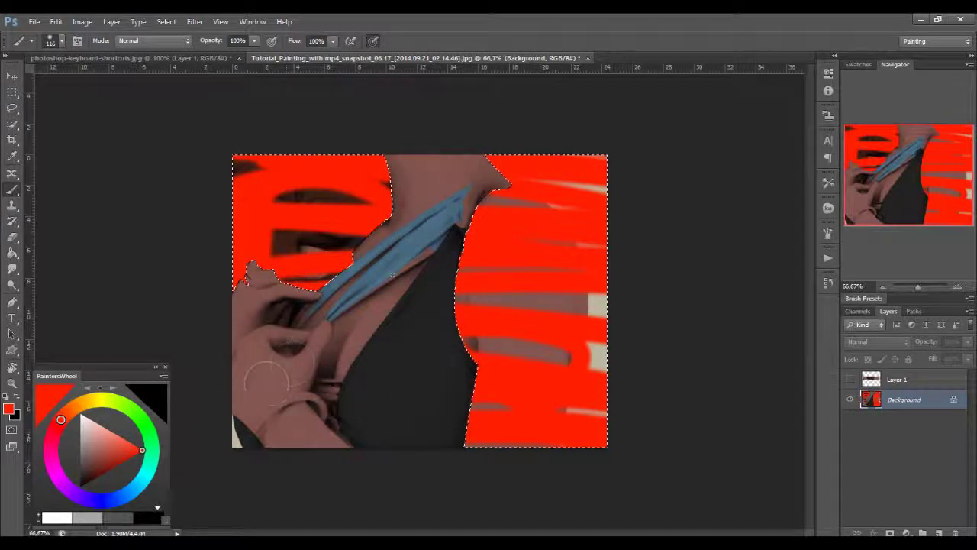
Inspect the dark top up close and clear the selection around the red-painted areas.
{"action": "scroll", "coordinate": [429, 183], "scroll_direction": "up", "scroll_amount": 4}
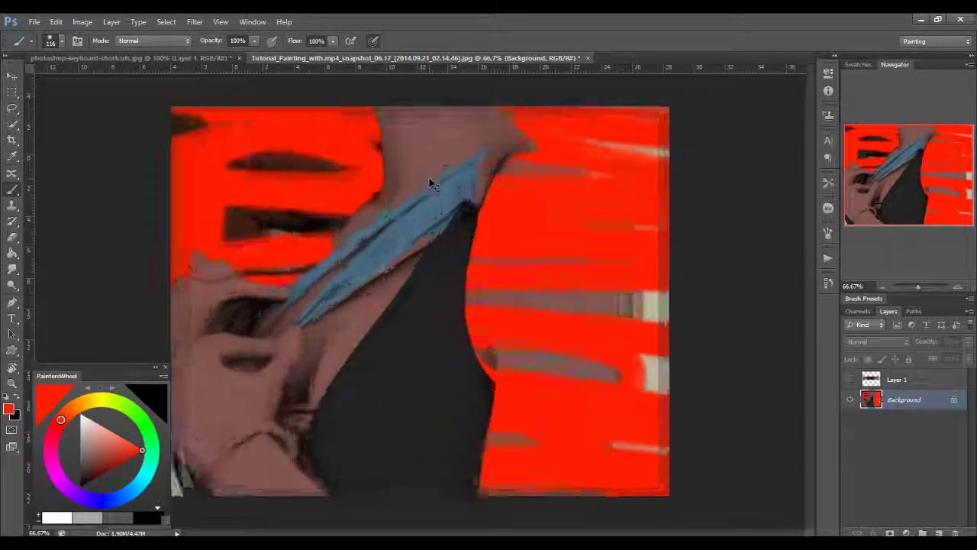
{"action": "scroll", "coordinate": [696, 218], "scroll_direction": "up", "scroll_amount": 1}
{"action": "mouse_move", "coordinate": [696, 219]}
{"action": "left_mouse_down"}
{"action": "mouse_move", "coordinate": [574, 237]}
{"action": "mouse_move", "coordinate": [587, 148]}
{"action": "left_mouse_up"}
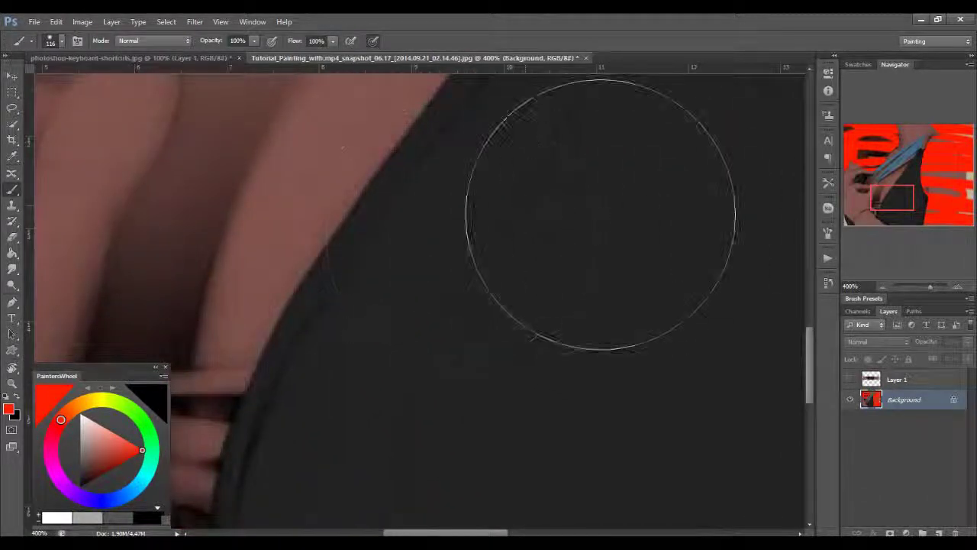
{"action": "scroll", "coordinate": [601, 220], "scroll_direction": "down", "scroll_amount": 3}
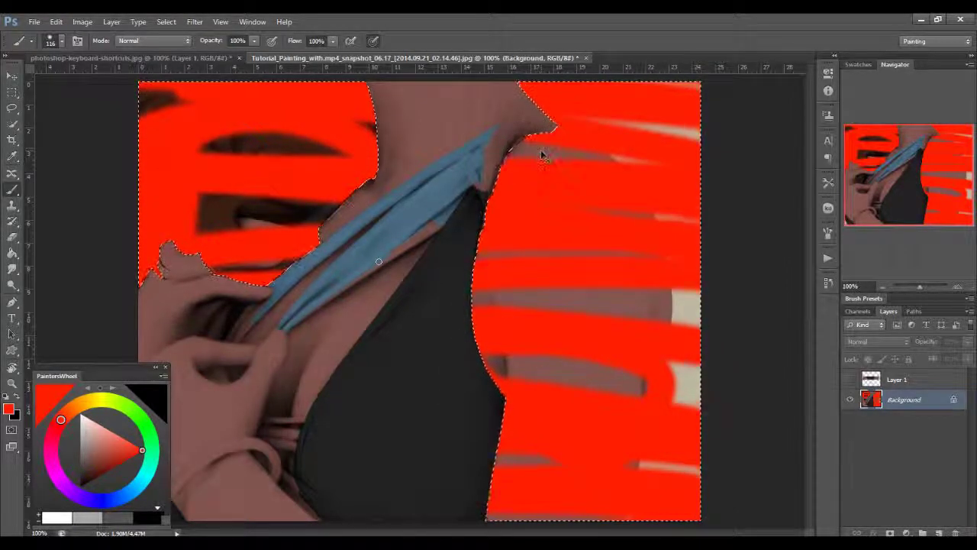
{"action": "key", "text": "ctrl+d"}
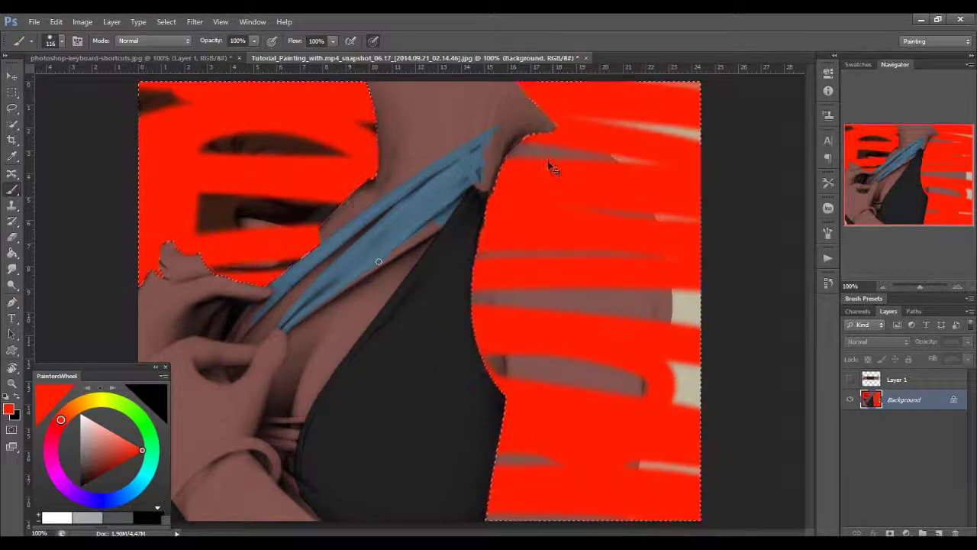
{"action": "scroll", "coordinate": [378, 262], "scroll_direction": "down", "scroll_amount": 1}
Display the document's history list and toggle the last deselect by undoing and redoing it.
{"action": "key", "text": "F9"}
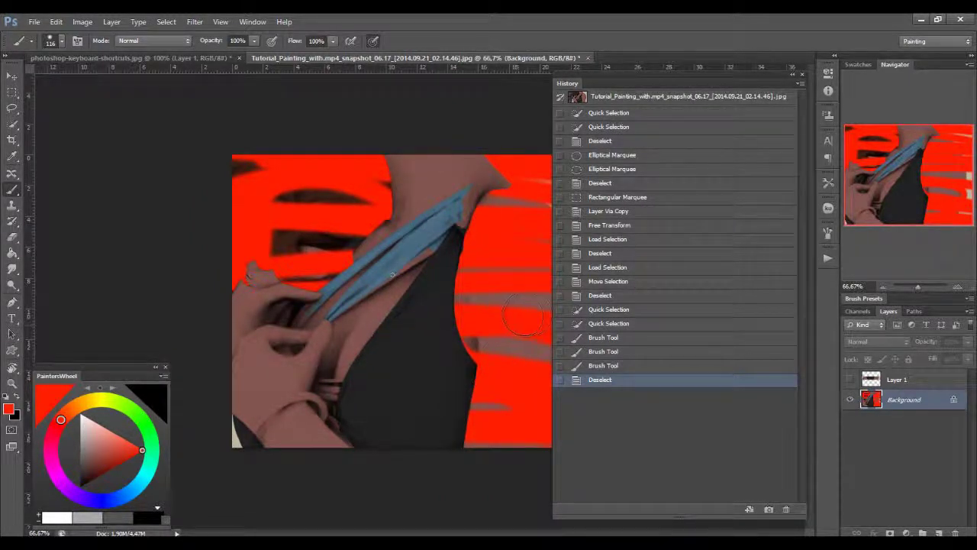
{"action": "key", "text": "Tab"}
{"action": "key", "text": "Tab"}
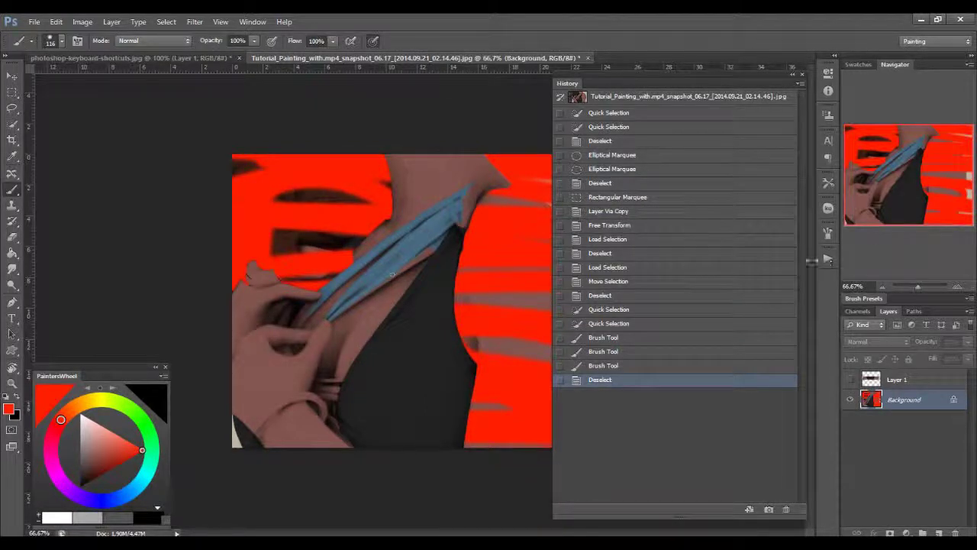
{"action": "key", "text": "ctrl+z"}
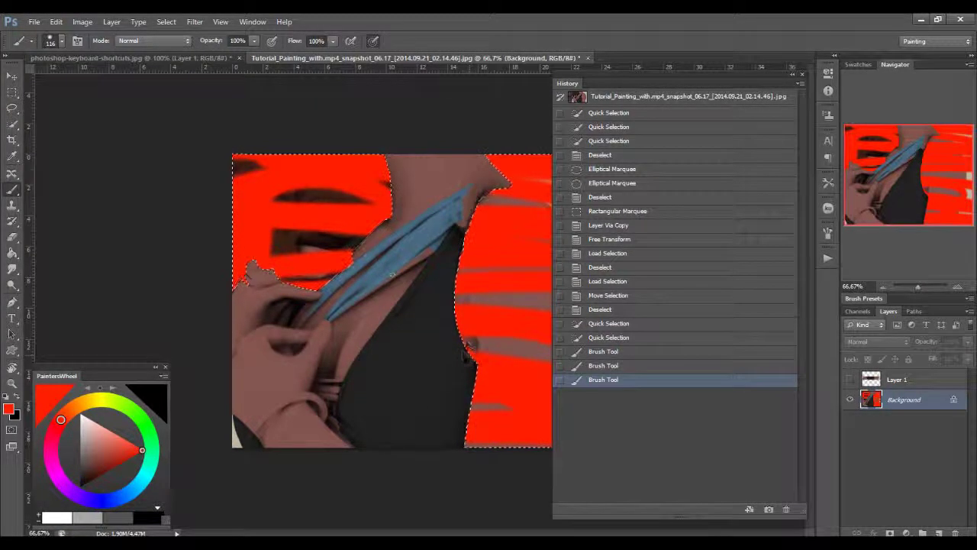
{"action": "key", "text": "ctrl+z"}
{"action": "key", "text": "ctrl+z"}
{"action": "key", "text": "ctrl+z"}
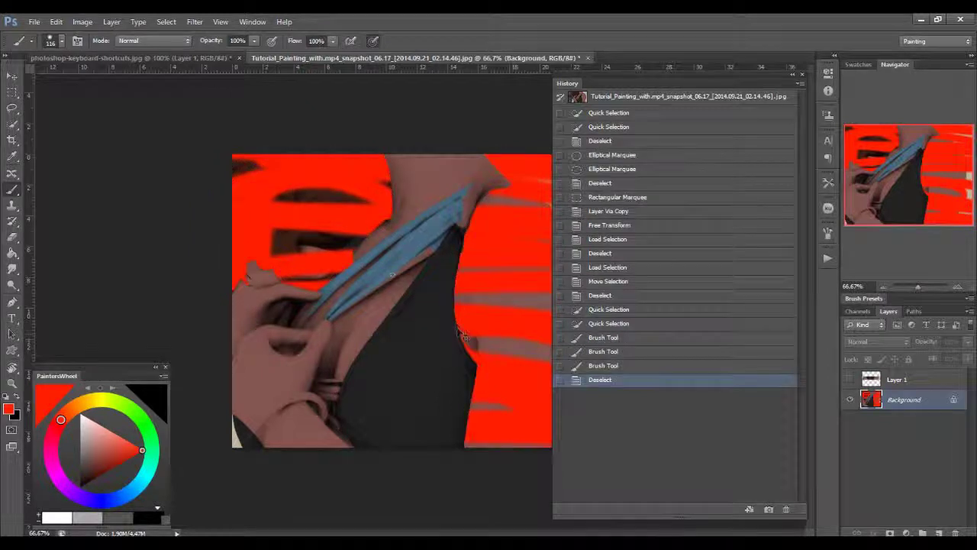
Brush two red strokes over the chest and hand, and toggle the last one by repeatedly undoing and redoing it.
{"action": "mouse_move", "coordinate": [397, 243]}
{"action": "left_mouse_down"}
{"action": "mouse_move", "coordinate": [334, 399]}
{"action": "mouse_move", "coordinate": [305, 348]}
{"action": "mouse_move", "coordinate": [412, 344]}
{"action": "mouse_move", "coordinate": [374, 378]}
{"action": "left_mouse_up"}
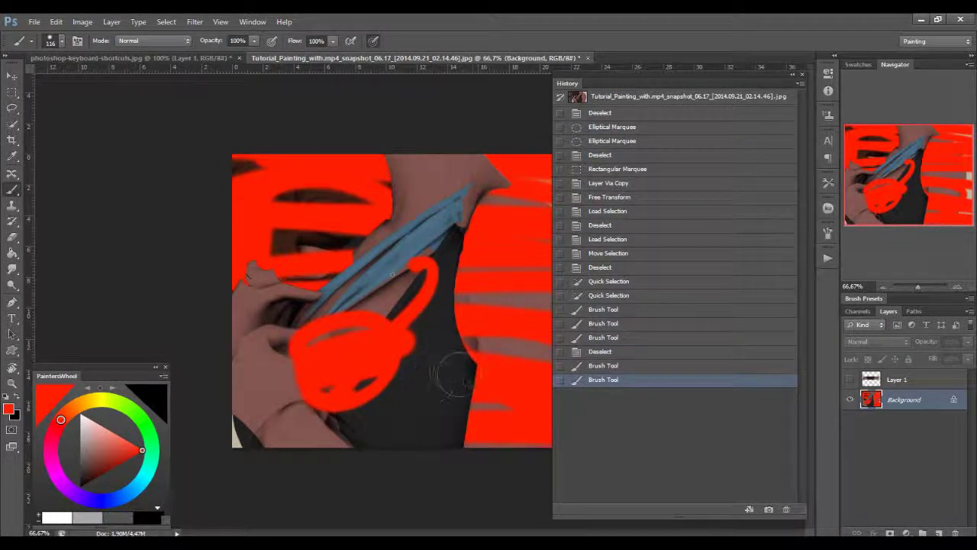
{"action": "key", "text": "ctrl+z"}
{"action": "key", "text": "ctrl+z"}
{"action": "key", "text": "ctrl+z"}
{"action": "key", "text": "ctrl+z"}
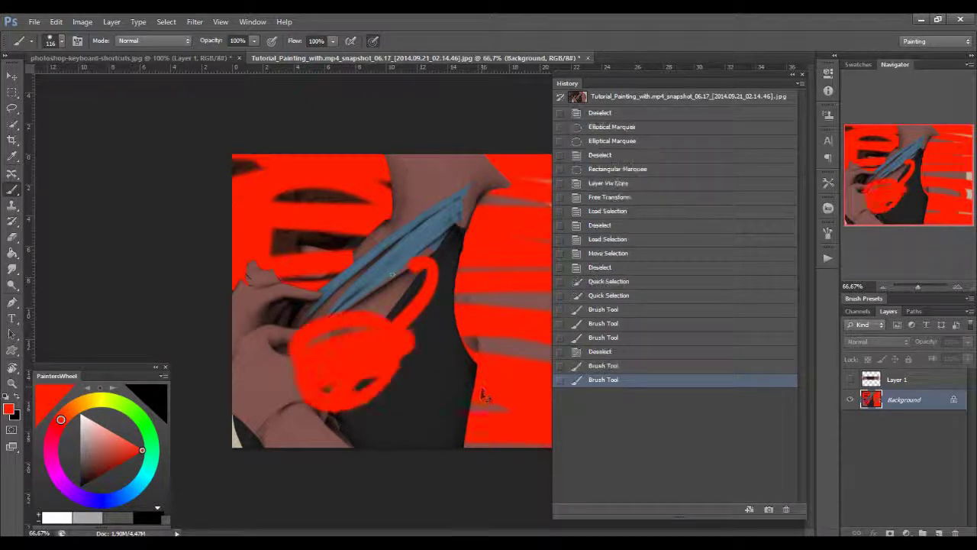
{"action": "key", "text": "ctrl+z"}
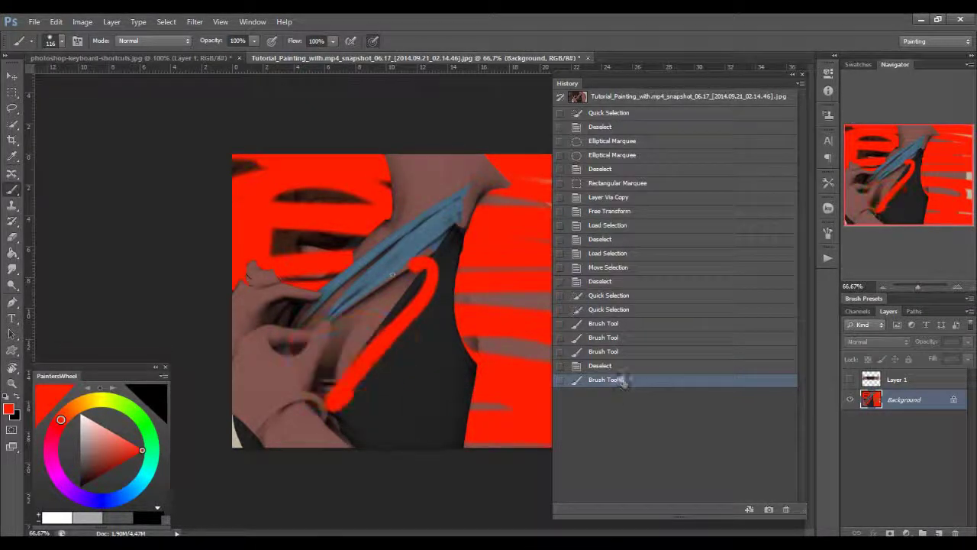
{"action": "key", "text": "ctrl+z"}
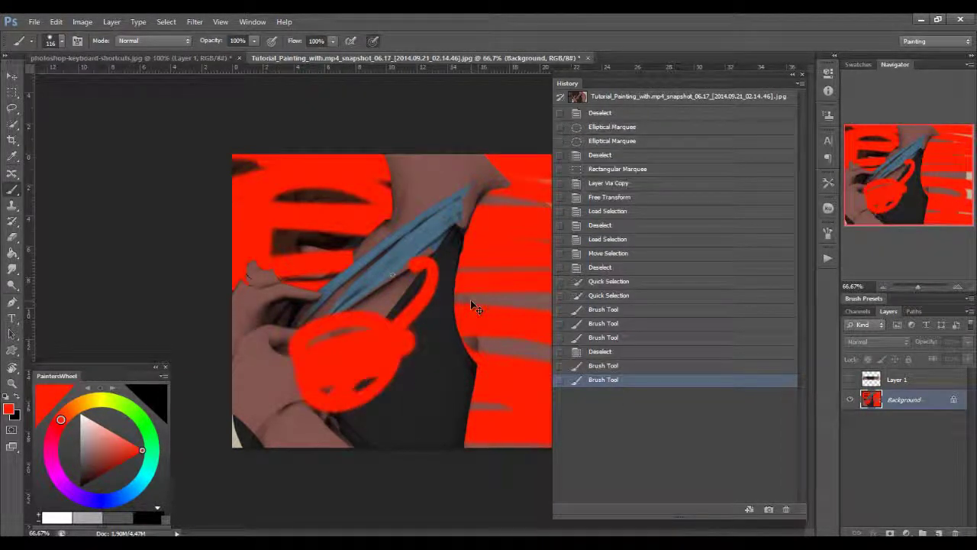
{"action": "key", "text": "ctrl+z"}
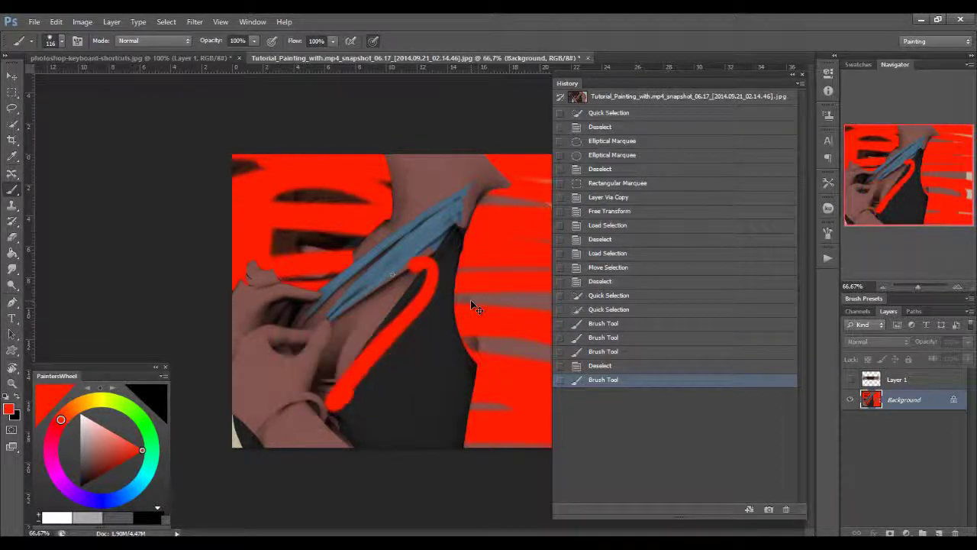
{"action": "key", "text": "ctrl+z"}
{"action": "key", "text": "ctrl+z"}
{"action": "key", "text": "ctrl+z"}
{"action": "key", "text": "ctrl+z"}
{"action": "key", "text": "ctrl+z"}
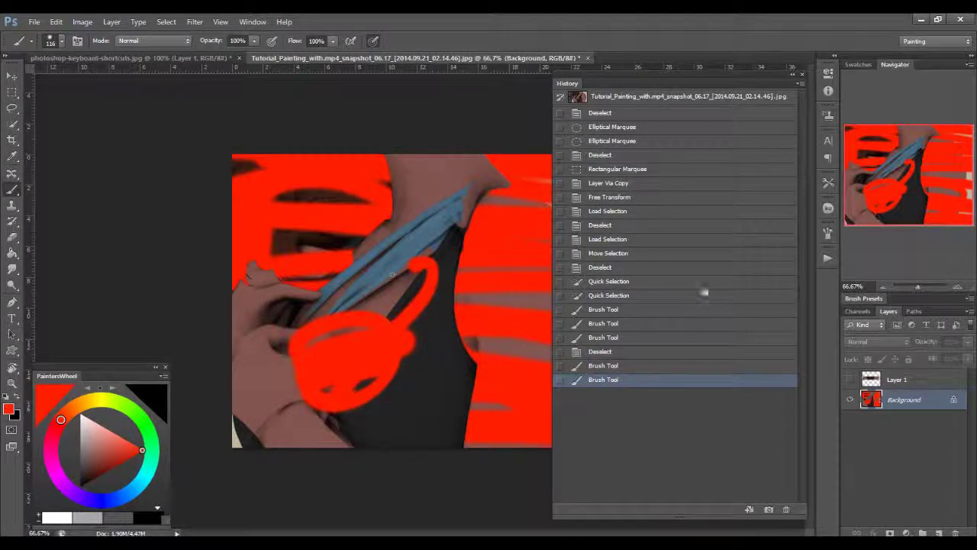
Revert the painting to its opened state in the history and crop away the captured palettes along its left edge.
{"action": "left_click", "coordinate": [658, 98]}
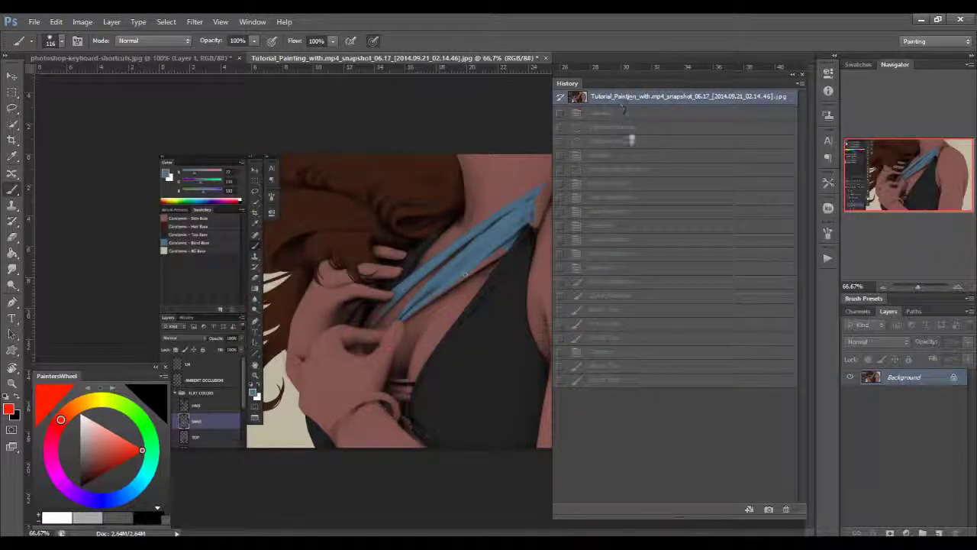
{"action": "key", "text": "c"}
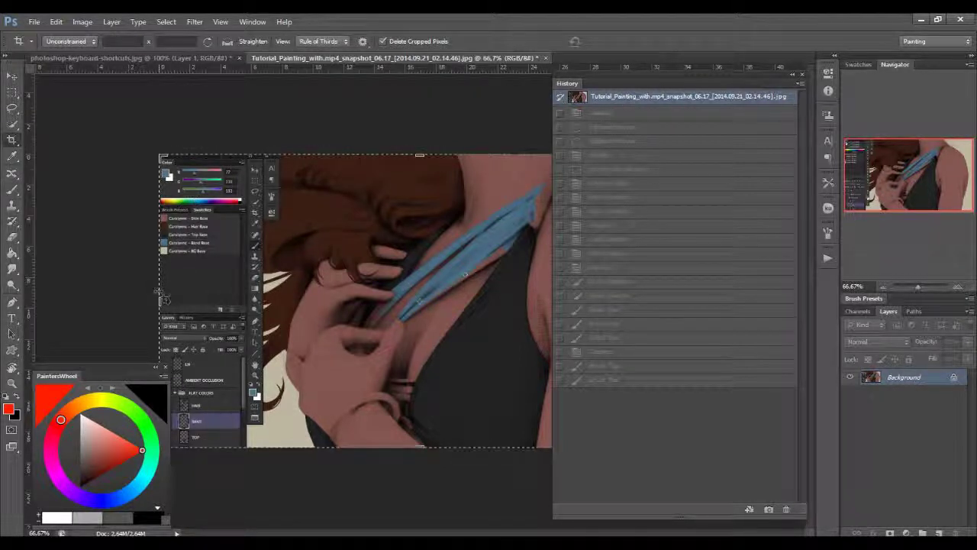
{"action": "left_click", "coordinate": [351, 280]}
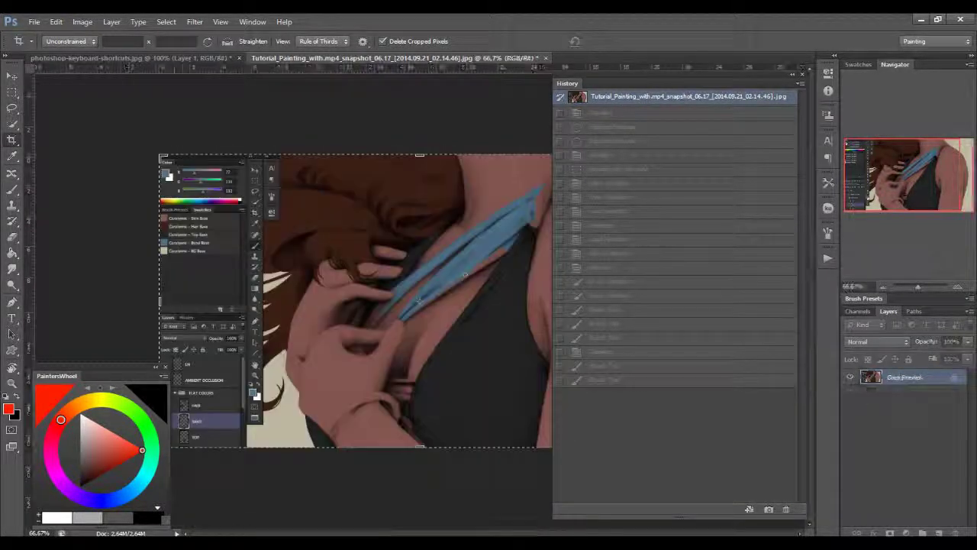
{"action": "left_click_drag", "start_coordinate": [161, 302], "coordinate": [226, 311]}
{"action": "key", "text": "Return"}
Brush three red diagonal strokes across the cropped painting and toggle the last one by repeatedly undoing and redoing it.
{"action": "key", "text": "b"}
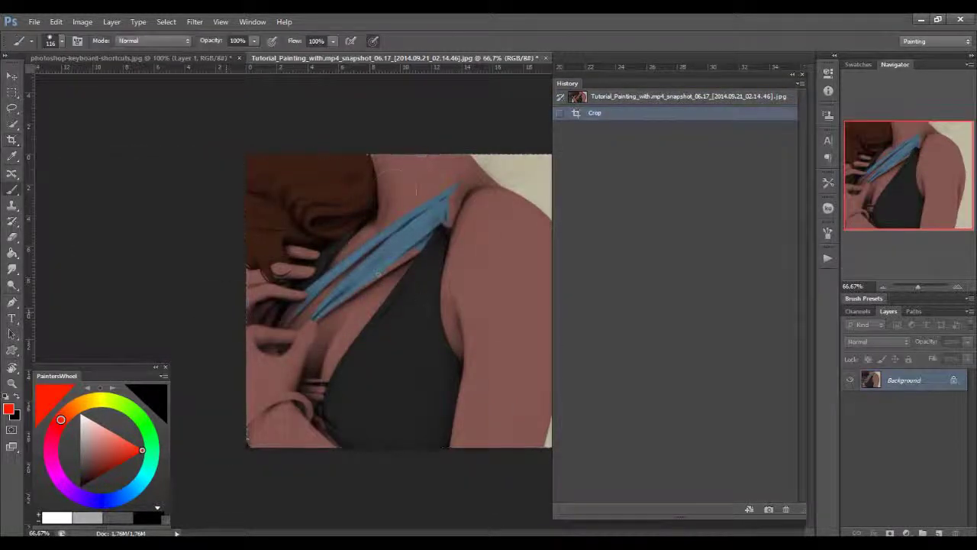
{"action": "mouse_move", "coordinate": [483, 162]}
{"action": "left_mouse_down"}
{"action": "mouse_move", "coordinate": [319, 222]}
{"action": "mouse_move", "coordinate": [248, 256]}
{"action": "left_mouse_up"}
{"action": "left_click_drag", "start_coordinate": [504, 258], "coordinate": [261, 368]}
{"action": "left_click_drag", "start_coordinate": [536, 309], "coordinate": [333, 443]}
{"action": "key", "text": "ctrl+z"}
{"action": "key", "text": "ctrl+z"}
{"action": "key", "text": "ctrl+z"}
{"action": "key", "text": "ctrl+z"}
{"action": "key", "text": "ctrl+z"}
{"action": "key", "text": "ctrl+z"}
{"action": "key", "text": "ctrl+z"}
{"action": "key", "text": "ctrl+z"}
{"action": "key", "text": "ctrl+z"}
{"action": "key", "text": "ctrl+z"}
{"action": "key", "text": "ctrl+z"}
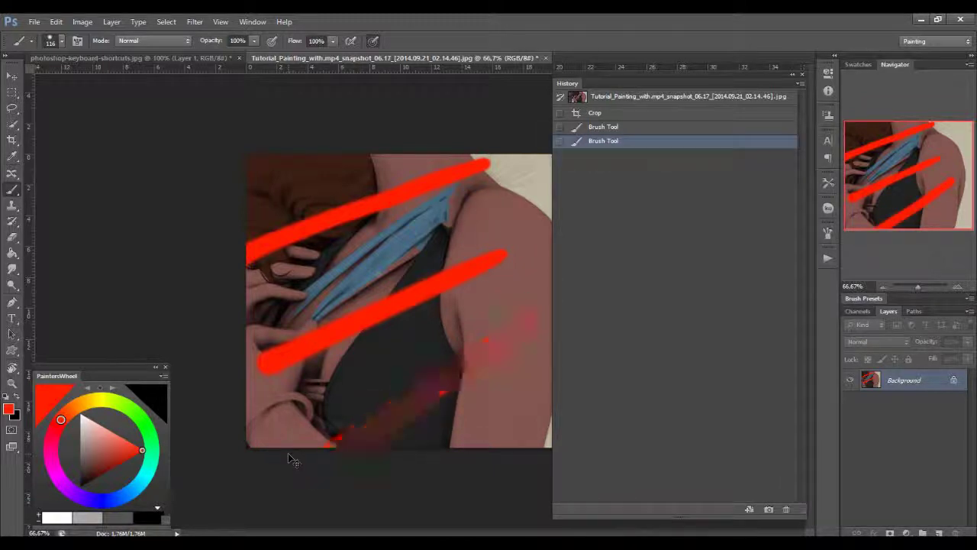
{"action": "key", "text": "ctrl+z"}
{"action": "key", "text": "ctrl+z"}
{"action": "key", "text": "ctrl+z"}
{"action": "key", "text": "ctrl+z"}
{"action": "key", "text": "ctrl+z"}
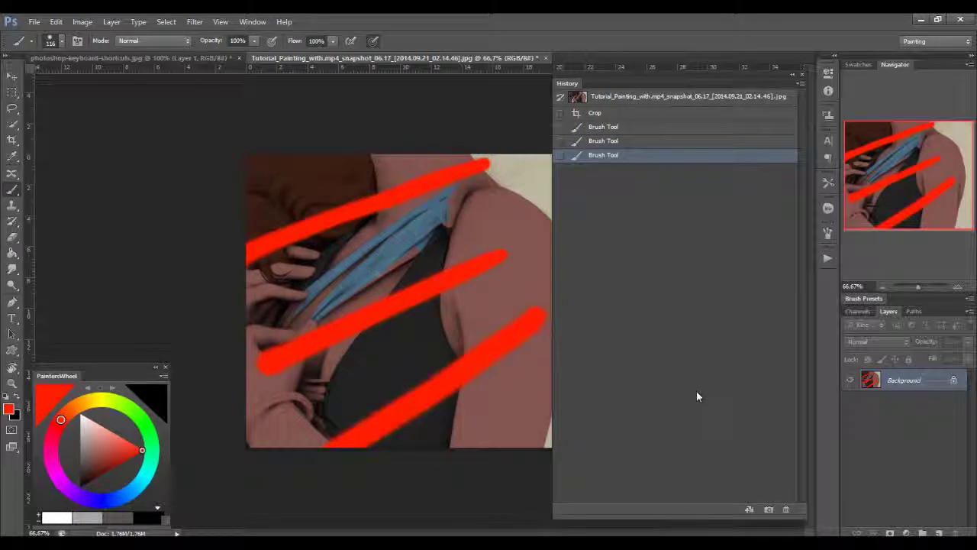
Step backward through the history to remove all three red diagonal strokes.
{"action": "key", "text": "ctrl+alt+z"}
{"action": "key", "text": "ctrl+alt+z"}
{"action": "key", "text": "ctrl+alt+z"}
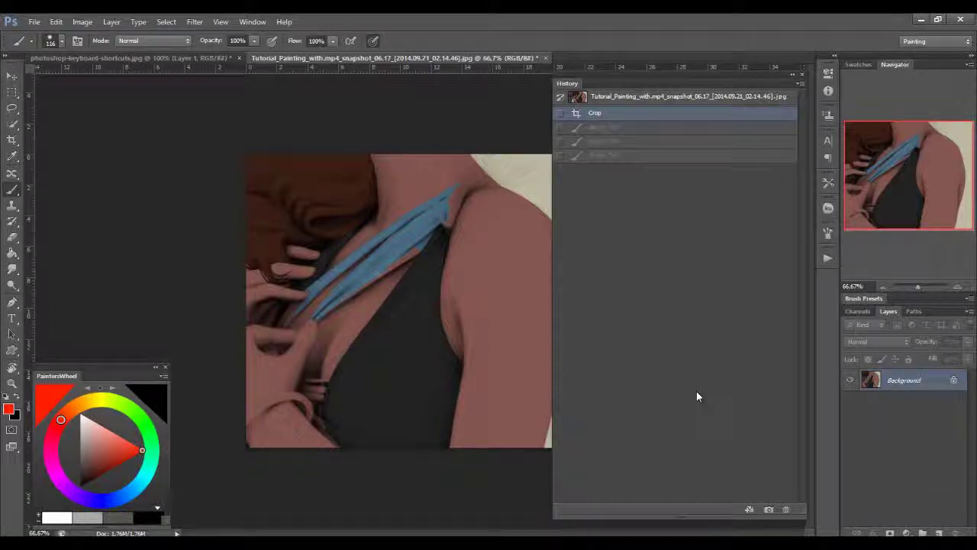
{"action": "key", "text": "alt"}
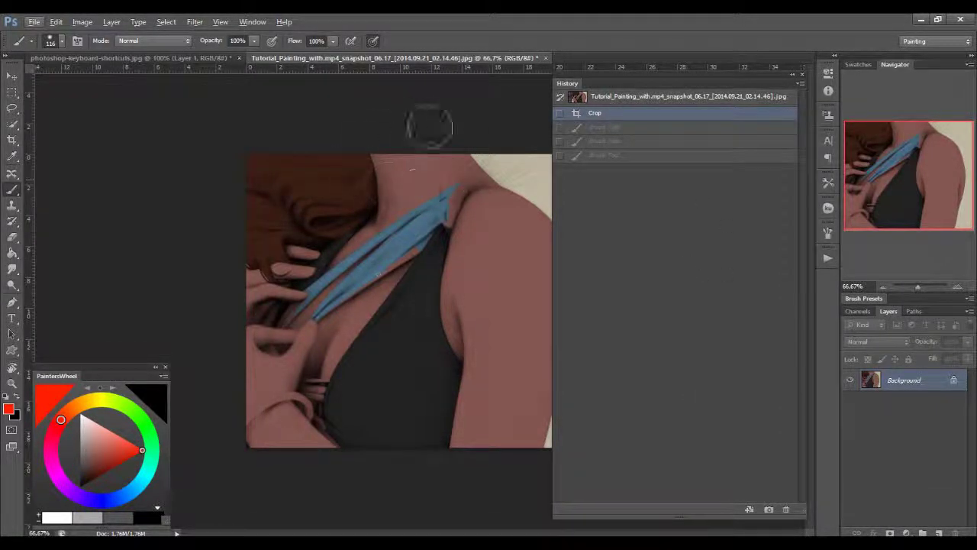
Brush a dozen red strokes across the painting, hiding the interface for the ones near the edge and restoring it.
{"action": "left_click_drag", "start_coordinate": [248, 210], "coordinate": [497, 164]}
{"action": "left_click_drag", "start_coordinate": [255, 283], "coordinate": [543, 195]}
{"action": "left_click_drag", "start_coordinate": [263, 344], "coordinate": [481, 263]}
{"action": "left_click_drag", "start_coordinate": [289, 374], "coordinate": [489, 306]}
{"action": "left_click_drag", "start_coordinate": [313, 400], "coordinate": [504, 321]}
{"action": "left_click_drag", "start_coordinate": [370, 424], "coordinate": [527, 328]}
{"action": "left_click_drag", "start_coordinate": [420, 432], "coordinate": [527, 371]}
{"action": "left_click_drag", "start_coordinate": [458, 446], "coordinate": [549, 426]}
{"action": "left_click_drag", "start_coordinate": [511, 405], "coordinate": [527, 391]}
{"action": "left_click_drag", "start_coordinate": [660, 343], "coordinate": [641, 229]}
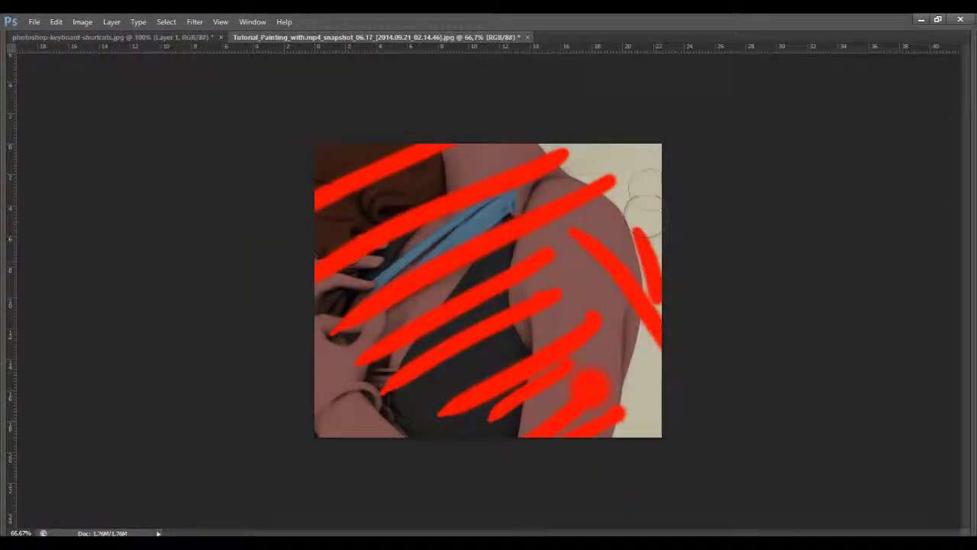
{"action": "left_click_drag", "start_coordinate": [626, 174], "coordinate": [658, 147]}
{"action": "left_click_drag", "start_coordinate": [646, 218], "coordinate": [658, 162]}
{"action": "key", "text": "Tab"}
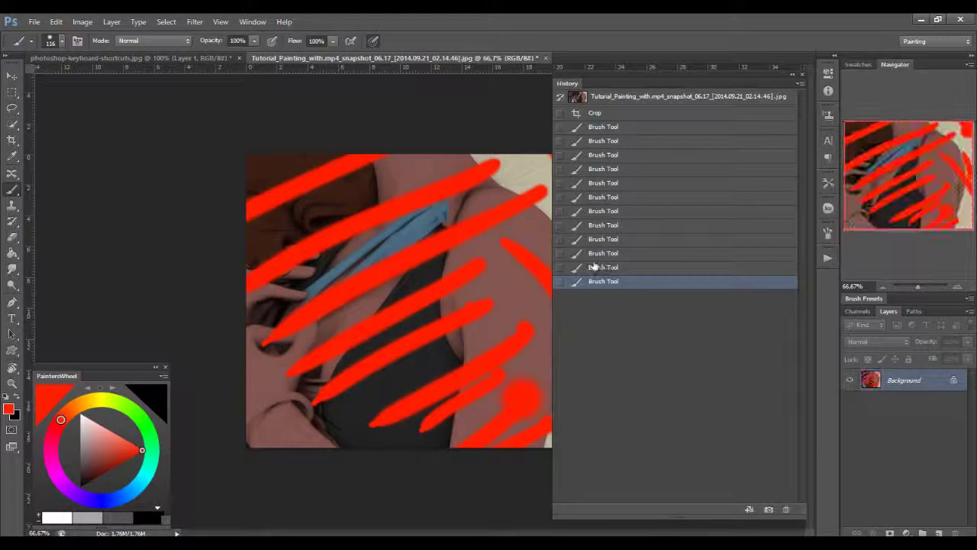
Step backward through the history past every new brush stroke to the Crop state.
{"action": "key", "text": "ctrl+alt+z"}
{"action": "key", "text": "ctrl+alt+z"}
{"action": "key", "text": "ctrl+alt+z"}
{"action": "key", "text": "ctrl+alt+z"}
{"action": "key", "text": "ctrl+alt+z"}
{"action": "key", "text": "ctrl+alt+z"}
{"action": "key", "text": "ctrl+alt+z"}
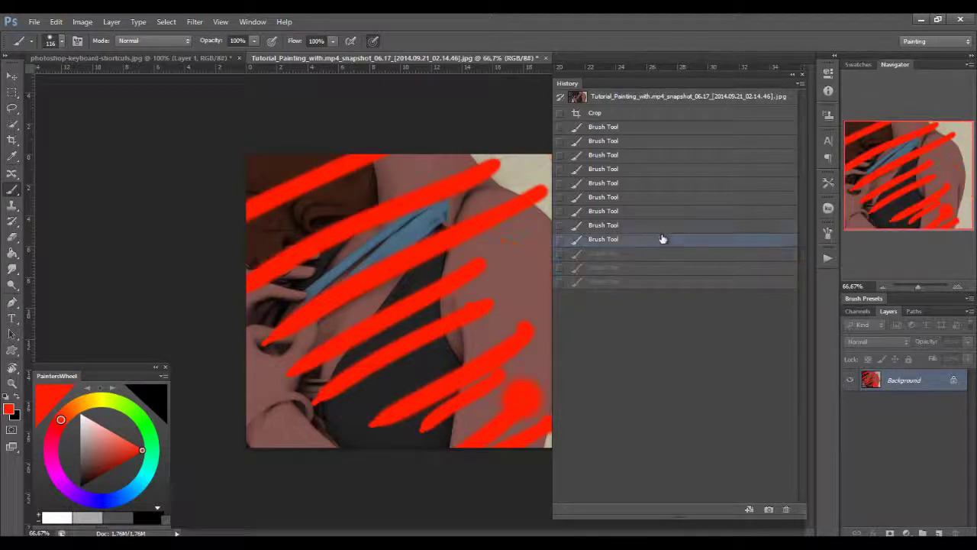
{"action": "key", "text": "ctrl+alt+z"}
{"action": "key", "text": "ctrl+alt+z"}
{"action": "key", "text": "ctrl+alt+z"}
{"action": "key", "text": "ctrl+alt+z"}
{"action": "key", "text": "ctrl+alt+z"}
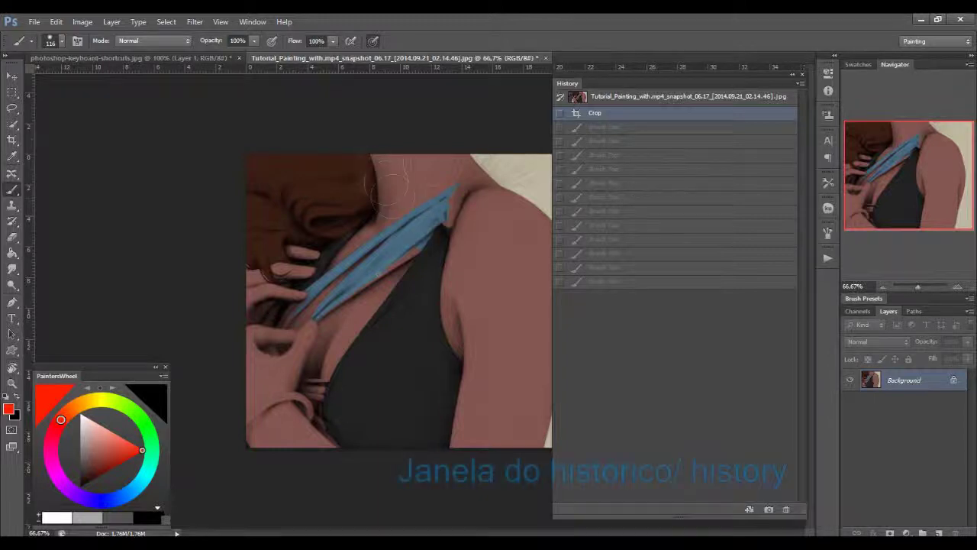
Brush a red curve over the hair and cover the hands, chest and lower painting with dense red strokes.
{"action": "left_click_drag", "start_coordinate": [441, 145], "coordinate": [256, 279]}
{"action": "mouse_move", "coordinate": [464, 214]}
{"action": "left_mouse_down"}
{"action": "mouse_move", "coordinate": [347, 336]}
{"action": "mouse_move", "coordinate": [428, 305]}
{"action": "mouse_move", "coordinate": [447, 333]}
{"action": "mouse_move", "coordinate": [440, 382]}
{"action": "mouse_move", "coordinate": [427, 277]}
{"action": "left_mouse_up"}
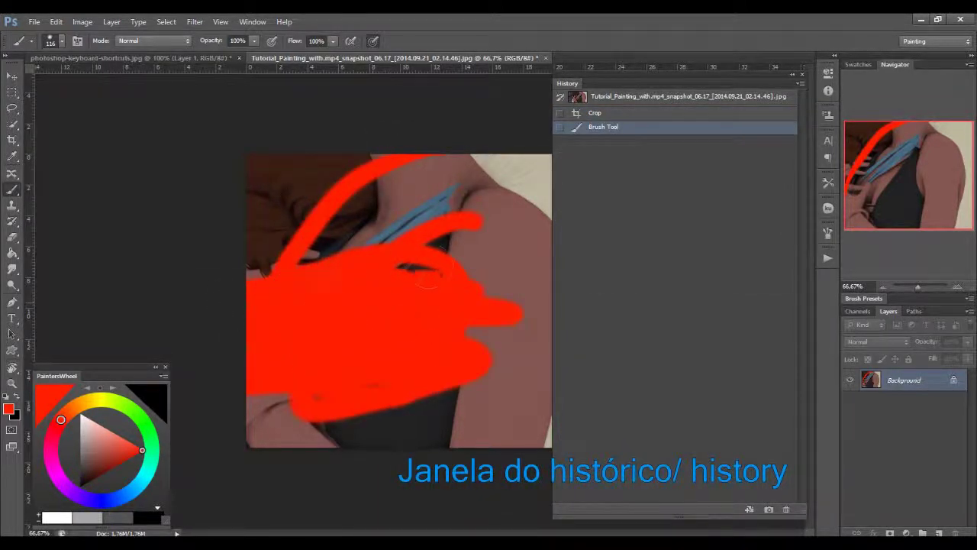
{"action": "left_click_drag", "start_coordinate": [366, 417], "coordinate": [271, 409]}
{"action": "left_click_drag", "start_coordinate": [360, 456], "coordinate": [336, 439]}
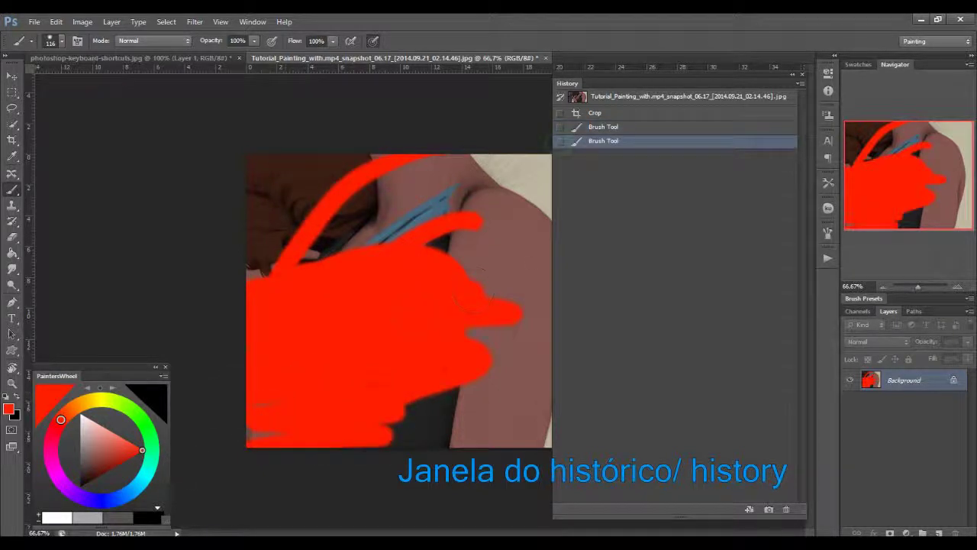
Brush more dense red strokes over the shoulder, neck, arm and lower part of the figure painting.
{"action": "left_click_drag", "start_coordinate": [466, 252], "coordinate": [447, 441]}
{"action": "mouse_move", "coordinate": [359, 191]}
{"action": "left_mouse_down"}
{"action": "mouse_move", "coordinate": [527, 208]}
{"action": "mouse_move", "coordinate": [492, 224]}
{"action": "left_mouse_up"}
{"action": "mouse_move", "coordinate": [492, 351]}
{"action": "left_mouse_down"}
{"action": "mouse_move", "coordinate": [359, 222]}
{"action": "mouse_move", "coordinate": [260, 183]}
{"action": "mouse_move", "coordinate": [535, 180]}
{"action": "mouse_move", "coordinate": [428, 420]}
{"action": "left_mouse_up"}
{"action": "mouse_move", "coordinate": [467, 229]}
{"action": "left_mouse_down"}
{"action": "mouse_move", "coordinate": [450, 279]}
{"action": "mouse_move", "coordinate": [496, 275]}
{"action": "left_mouse_up"}
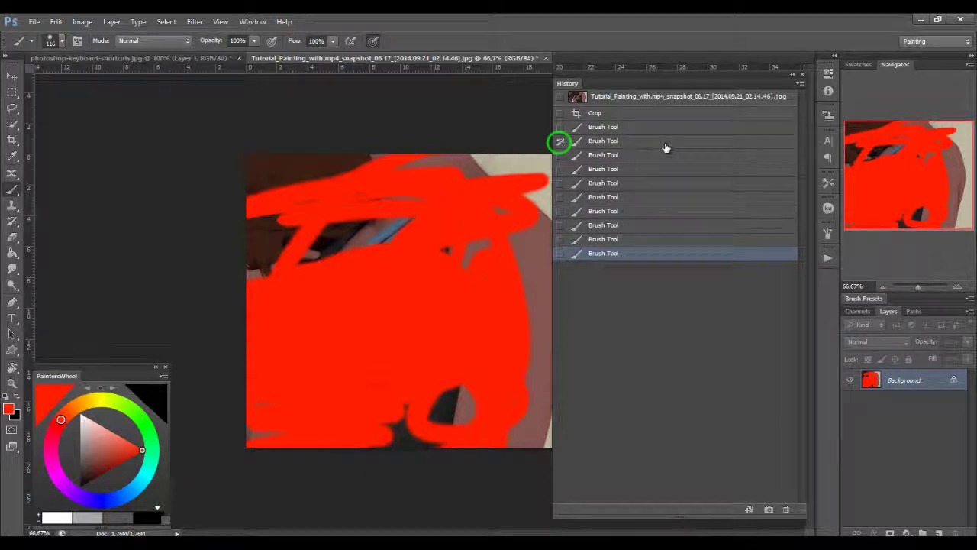
Revert the painting to the second brush stroke, mark that state as the History Brush source, and return to the Crop state.
{"action": "left_click", "coordinate": [625, 140]}
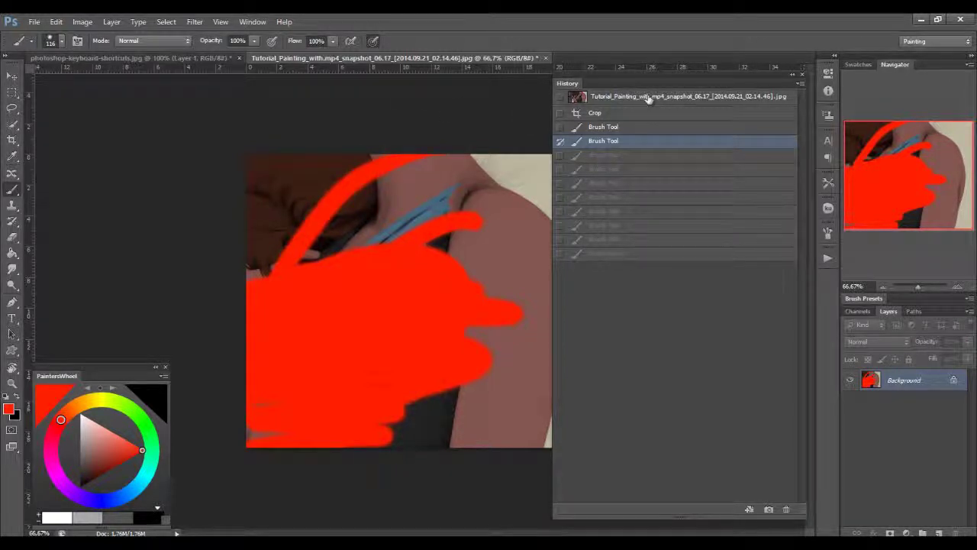
{"action": "left_click", "coordinate": [561, 97]}
{"action": "left_click", "coordinate": [562, 142]}
{"action": "left_click", "coordinate": [622, 113]}
Clone along the shoulder's outer edge with the Clone Stamp tool, viewing the painting at 100% with the interface hidden.
{"action": "key", "text": "Tab"}
{"action": "key", "text": "Tab"}
{"action": "key", "text": "s"}
{"action": "key", "text": "Tab"}
{"action": "key", "text": "Tab"}
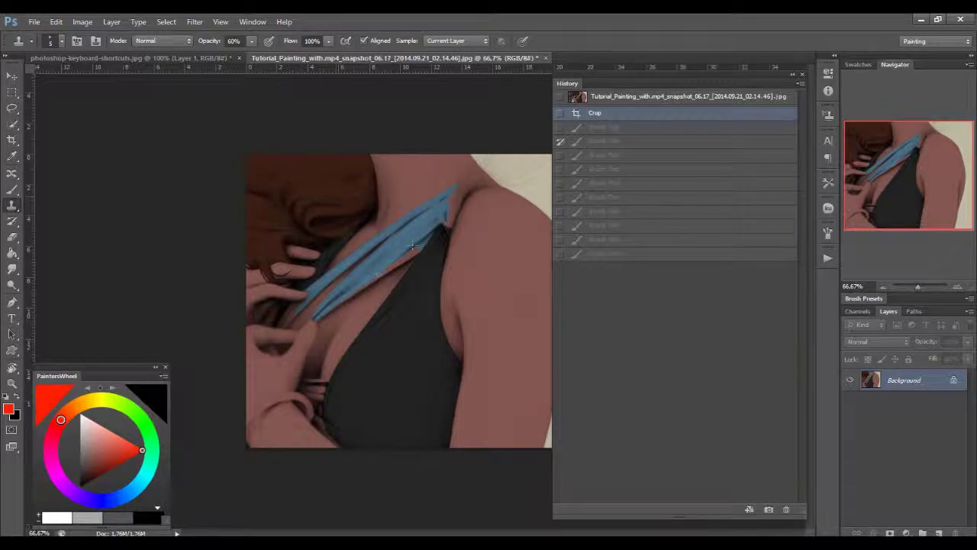
{"action": "key", "text": "Tab"}
{"action": "key", "text": "ctrl+1"}
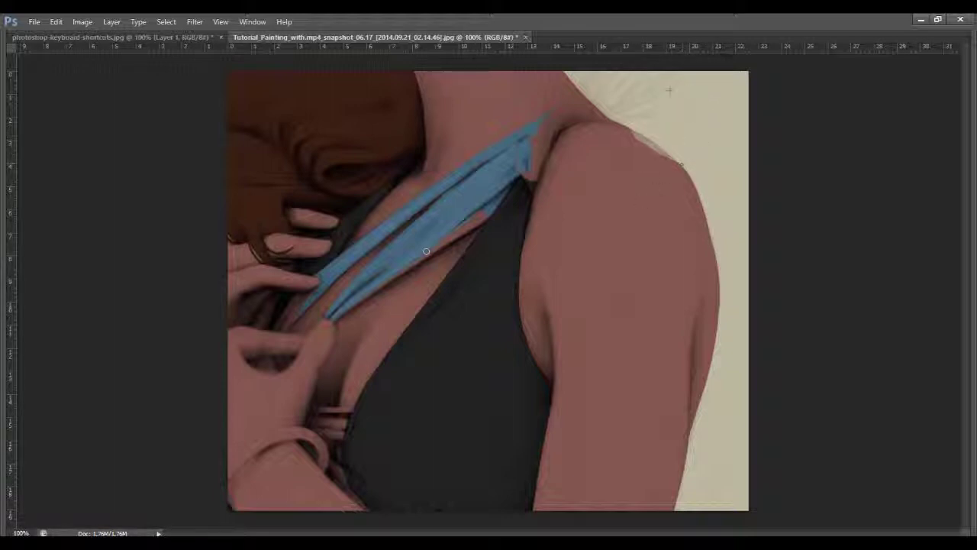
{"action": "mouse_move", "coordinate": [664, 156]}
{"action": "left_mouse_down"}
{"action": "mouse_move", "coordinate": [696, 216]}
{"action": "mouse_move", "coordinate": [677, 190]}
{"action": "left_mouse_up"}
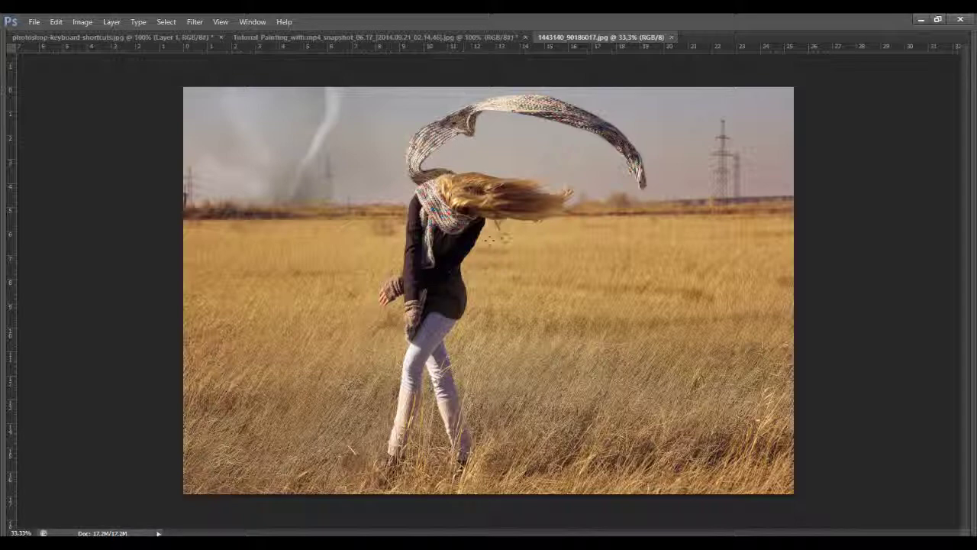
Restore the interface on the wheat-field photo, collapse the History list and choose the Clone Stamp tool, checking the keyboard-shortcut chart.
{"action": "key", "text": "Tab"}
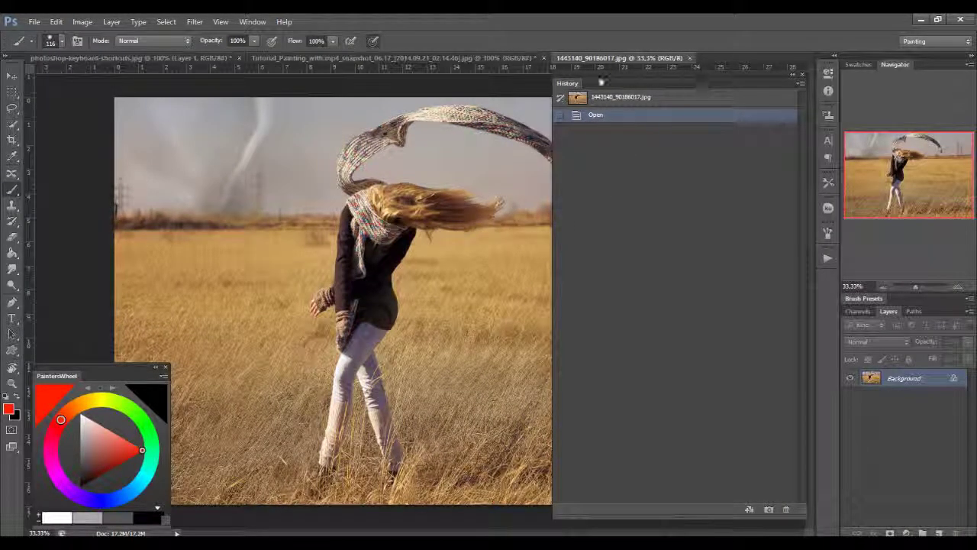
{"action": "left_click", "coordinate": [601, 82]}
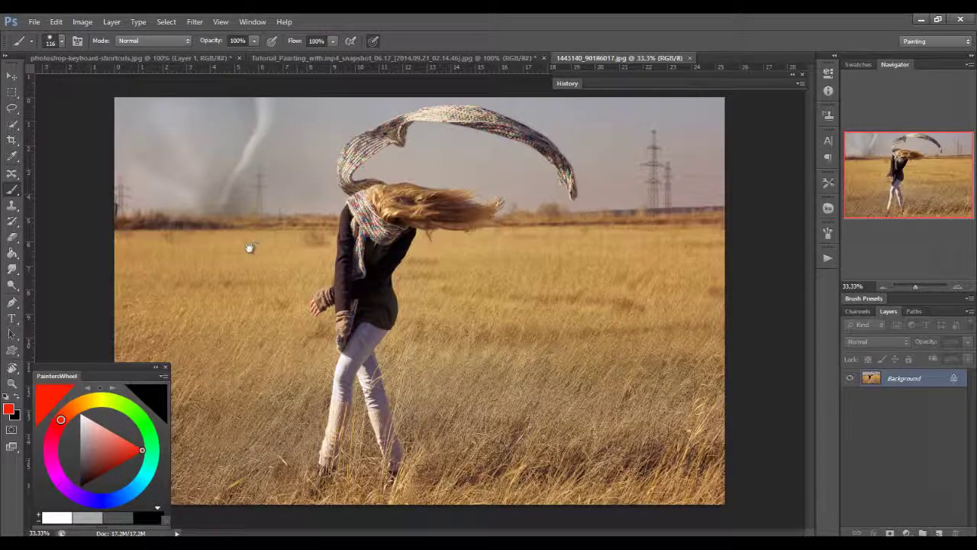
{"action": "left_click", "coordinate": [12, 204]}
{"action": "left_click", "coordinate": [13, 206]}
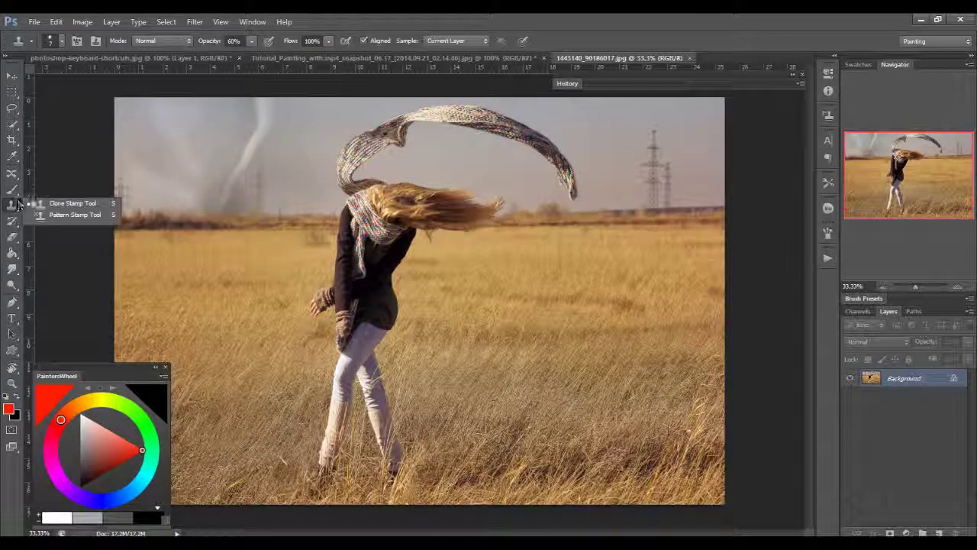
{"action": "left_click", "coordinate": [175, 59]}
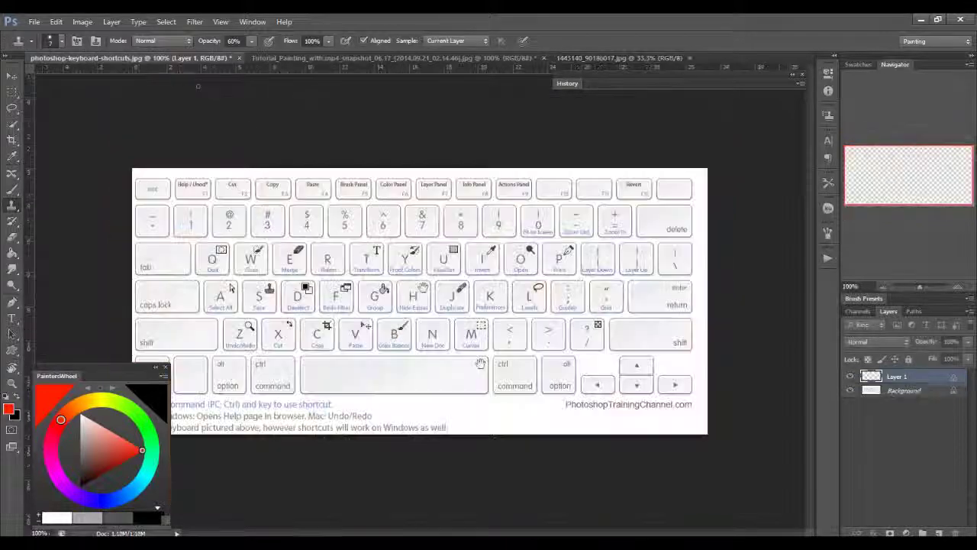
{"action": "left_click", "coordinate": [581, 58]}
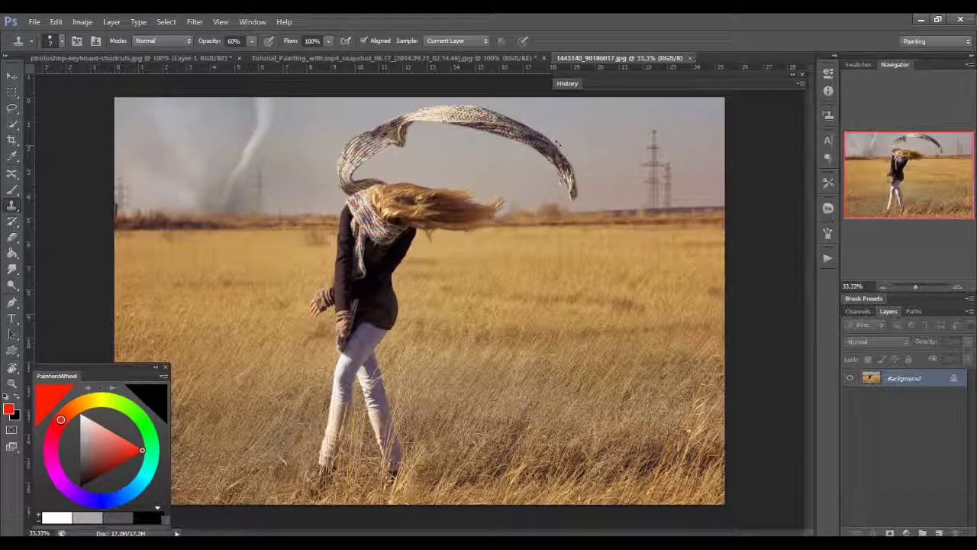
Clone grass along the horizon between the woman's hair and the pylons with a 40 px Clone Stamp brush.
{"action": "key", "text": "ctrl+plus"}
{"action": "key", "text": "ctrl+plus"}
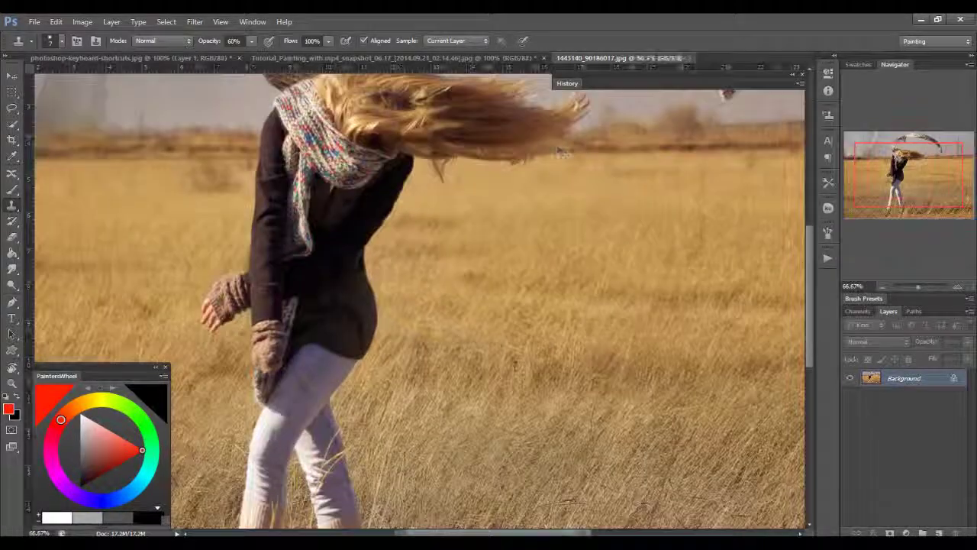
{"action": "left_click_drag", "start_coordinate": [533, 207], "coordinate": [292, 340]}
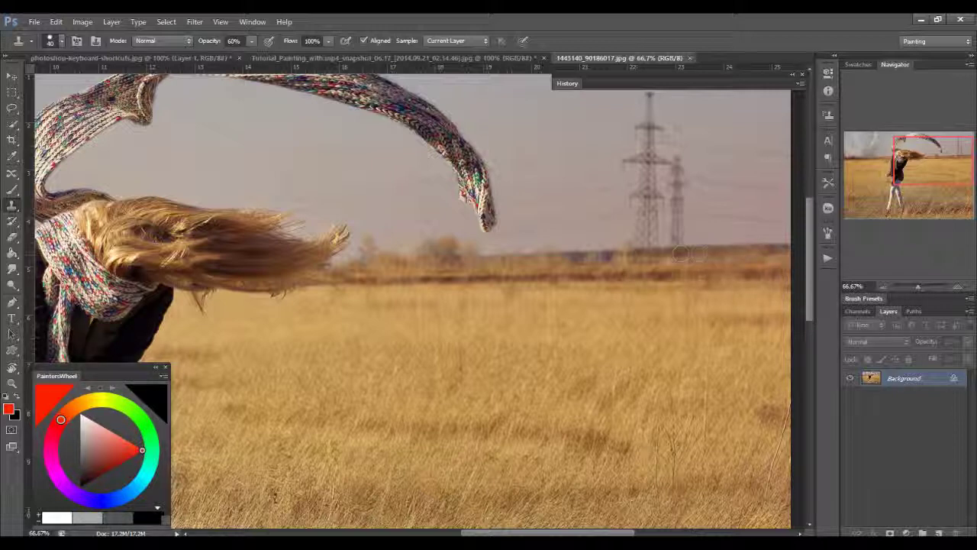
{"action": "mouse_move", "coordinate": [725, 254]}
{"action": "left_mouse_down"}
{"action": "mouse_move", "coordinate": [446, 252]}
{"action": "mouse_move", "coordinate": [422, 261]}
{"action": "left_mouse_up"}
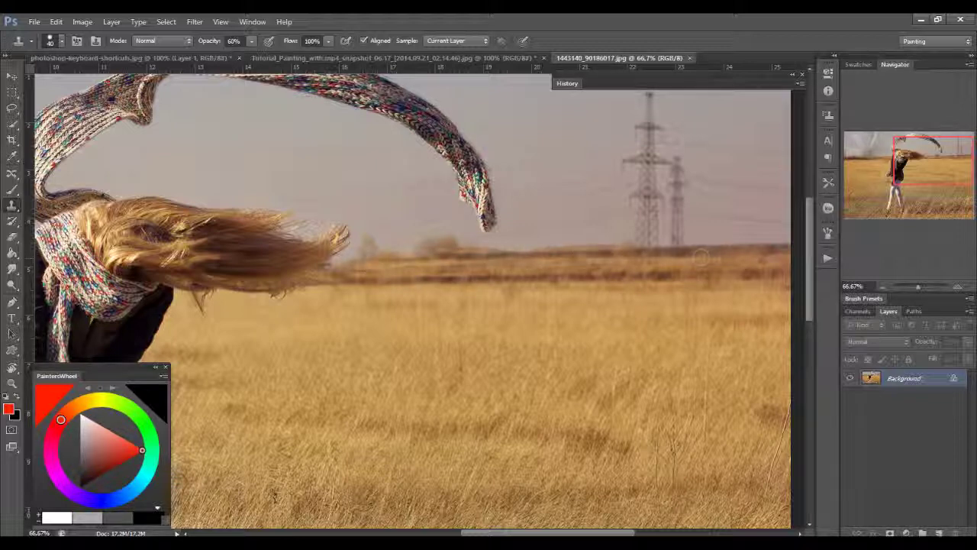
{"action": "left_click_drag", "start_coordinate": [765, 249], "coordinate": [645, 248]}
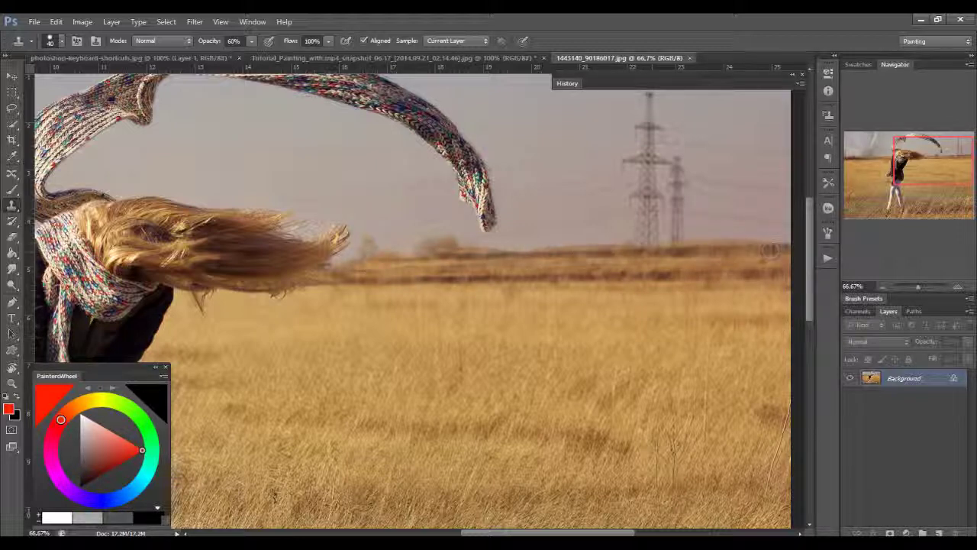
{"action": "left_click_drag", "start_coordinate": [680, 264], "coordinate": [383, 263]}
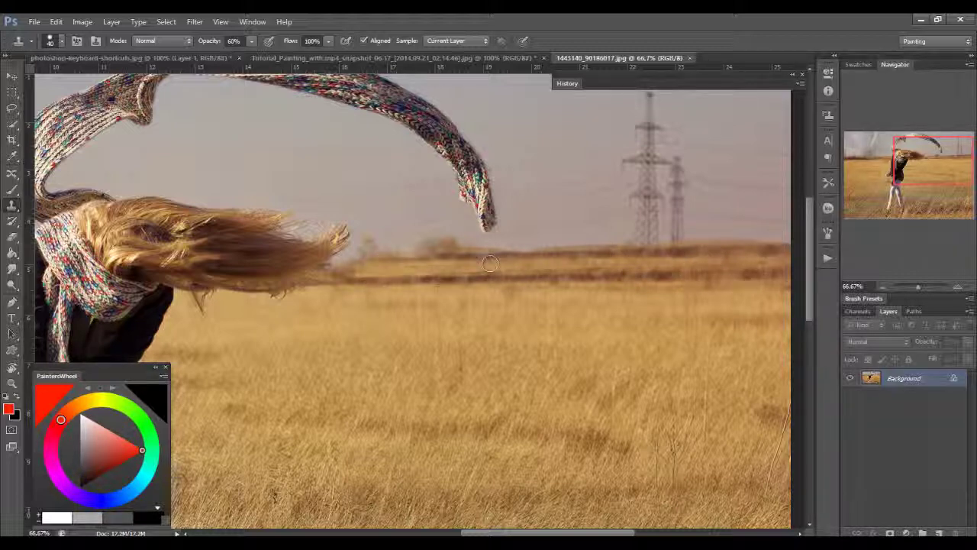
Blend the cloned horizon grass with further Clone Stamp strokes, using 29 px and 104 px brushes.
{"action": "mouse_move", "coordinate": [490, 264]}
{"action": "left_mouse_down"}
{"action": "mouse_move", "coordinate": [497, 271]}
{"action": "mouse_move", "coordinate": [487, 271]}
{"action": "left_mouse_up"}
{"action": "left_click_drag", "start_coordinate": [600, 173], "coordinate": [612, 150]}
{"action": "left_click_drag", "start_coordinate": [554, 297], "coordinate": [544, 297]}
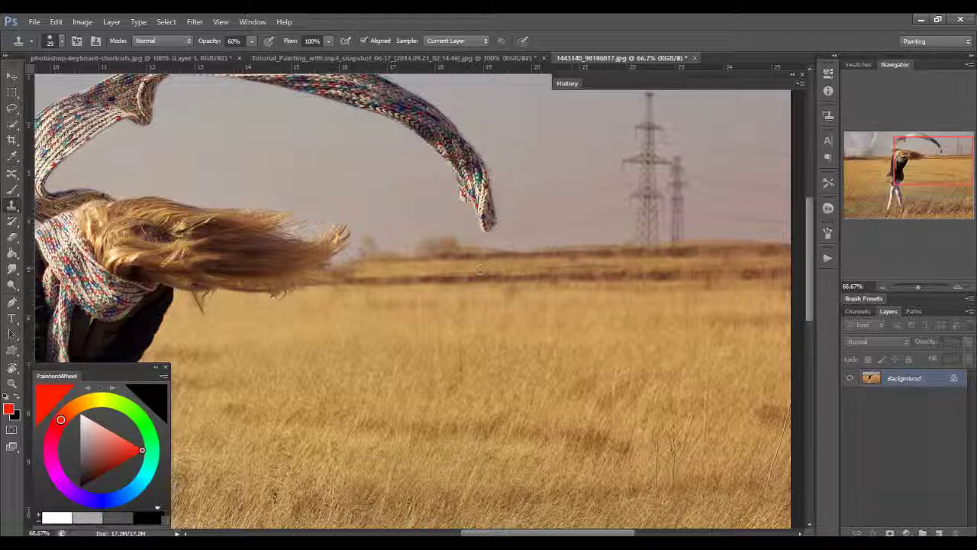
{"action": "mouse_move", "coordinate": [641, 272]}
{"action": "left_mouse_down"}
{"action": "mouse_move", "coordinate": [644, 236]}
{"action": "mouse_move", "coordinate": [664, 245]}
{"action": "mouse_move", "coordinate": [640, 245]}
{"action": "left_mouse_up"}
{"action": "mouse_move", "coordinate": [585, 268]}
{"action": "left_mouse_down"}
{"action": "mouse_move", "coordinate": [450, 264]}
{"action": "mouse_move", "coordinate": [649, 281]}
{"action": "mouse_move", "coordinate": [508, 276]}
{"action": "left_mouse_up"}
{"action": "mouse_move", "coordinate": [669, 274]}
{"action": "left_mouse_down"}
{"action": "mouse_move", "coordinate": [552, 271]}
{"action": "mouse_move", "coordinate": [776, 269]}
{"action": "mouse_move", "coordinate": [594, 263]}
{"action": "mouse_move", "coordinate": [628, 255]}
{"action": "mouse_move", "coordinate": [510, 262]}
{"action": "left_mouse_up"}
{"action": "left_click_drag", "start_coordinate": [612, 283], "coordinate": [381, 280]}
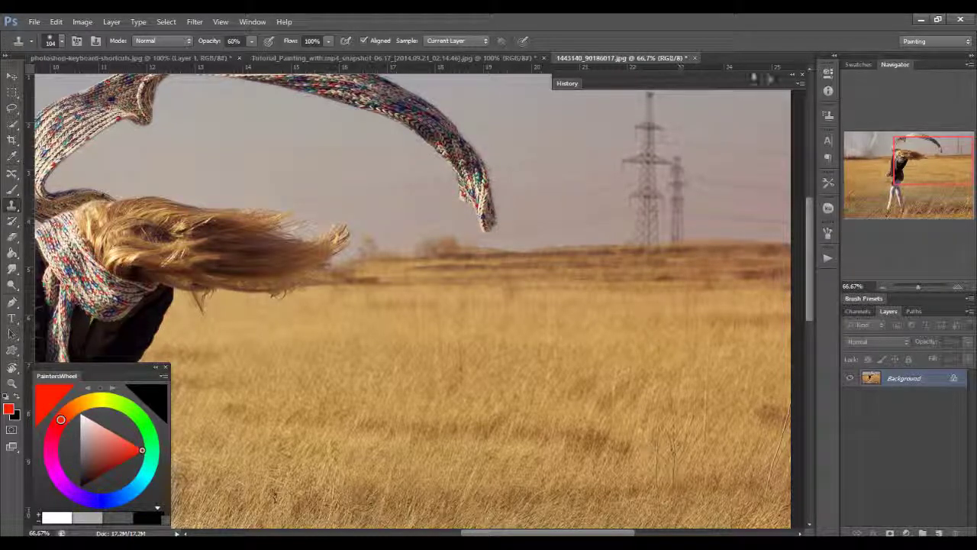
Expand the History list and revert the wheat-field photo to its original snapshot.
{"action": "left_click", "coordinate": [579, 84]}
{"action": "left_click", "coordinate": [672, 99]}
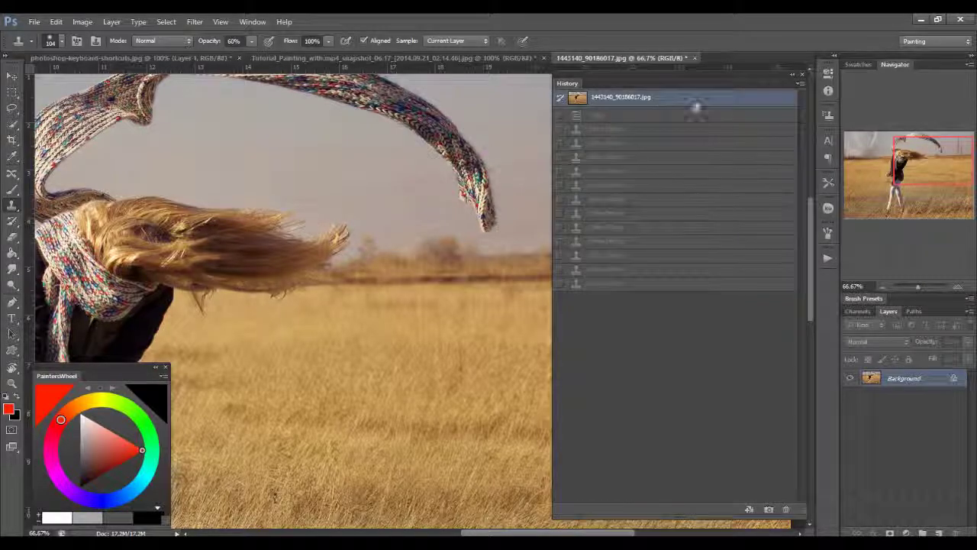
{"action": "key", "text": "Tab"}
{"action": "key", "text": "Tab"}
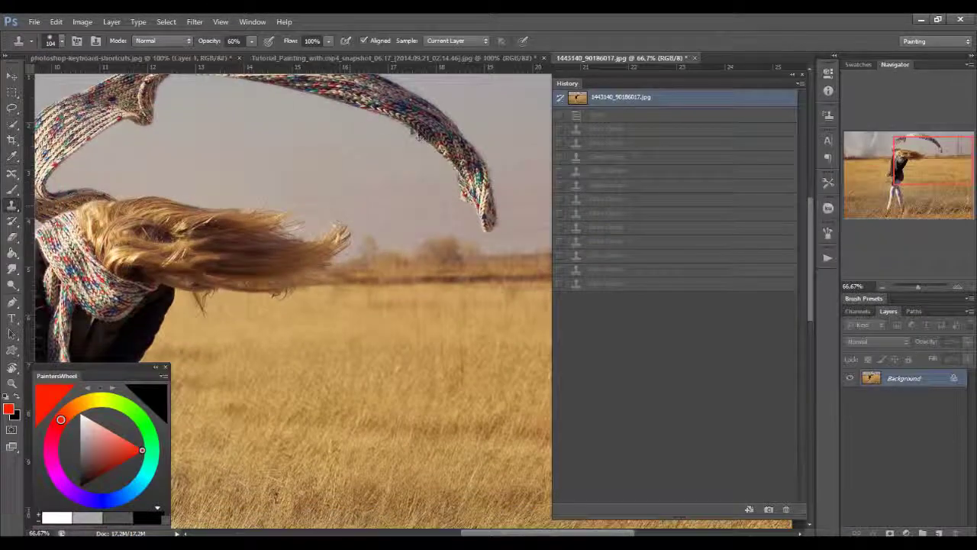
Switch to the keyboard-shortcut chart, collapse the History list and choose the Content-Aware Move tool.
{"action": "key", "text": "ctrl+Tab"}
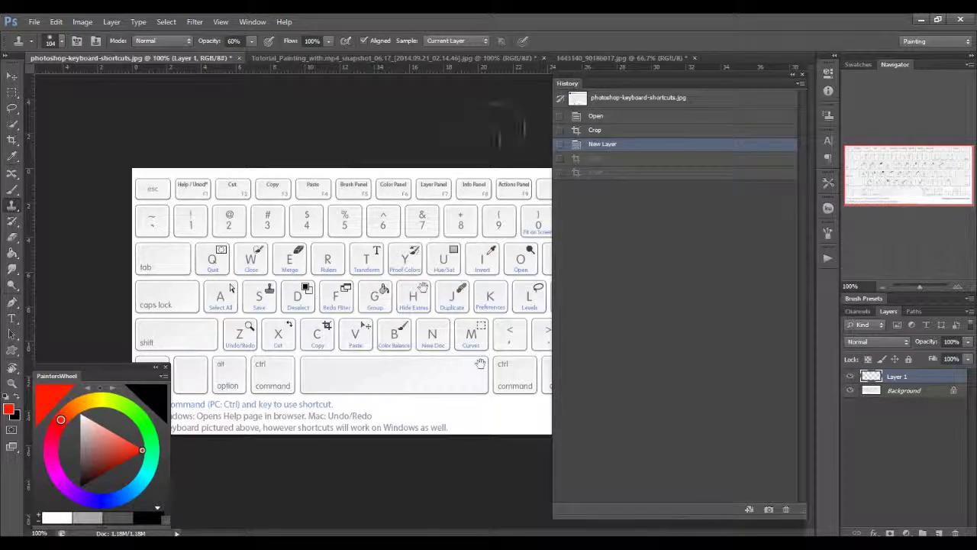
{"action": "key", "text": "b"}
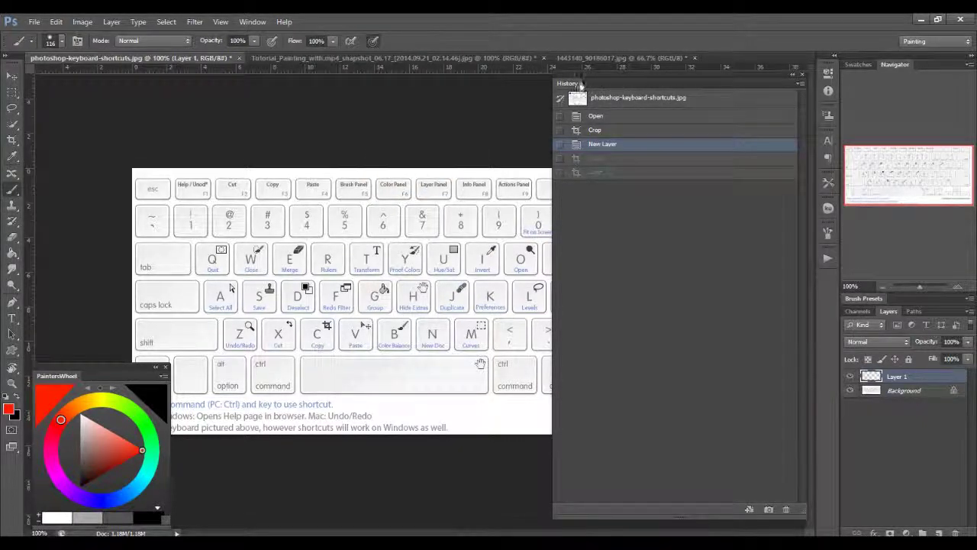
{"action": "double_click", "coordinate": [569, 84]}
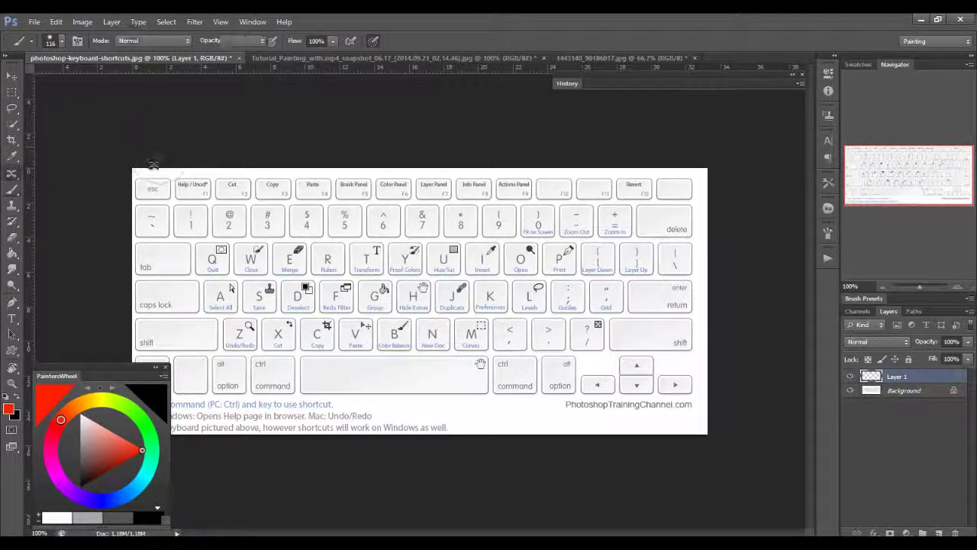
{"action": "left_click", "coordinate": [13, 174]}
{"action": "left_click", "coordinate": [13, 174]}
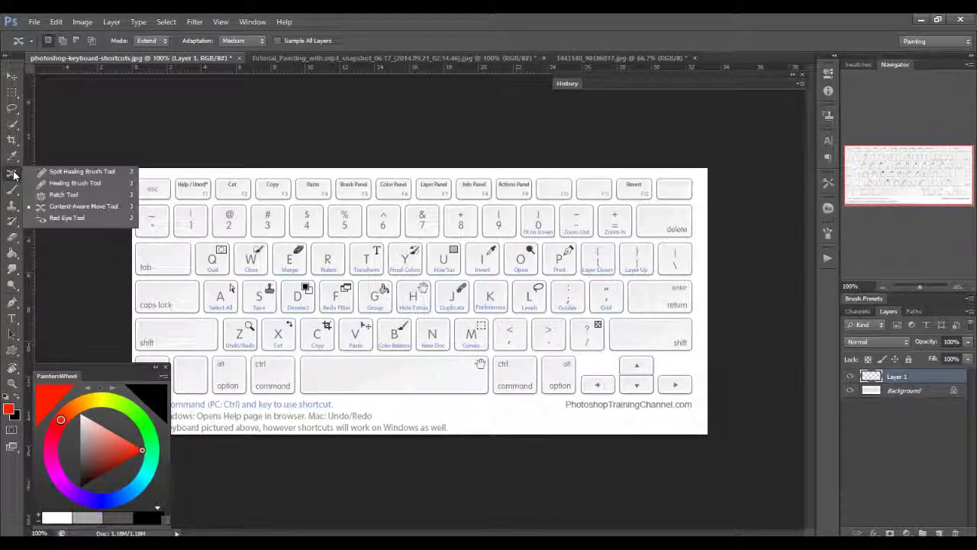
{"action": "left_click", "coordinate": [79, 207]}
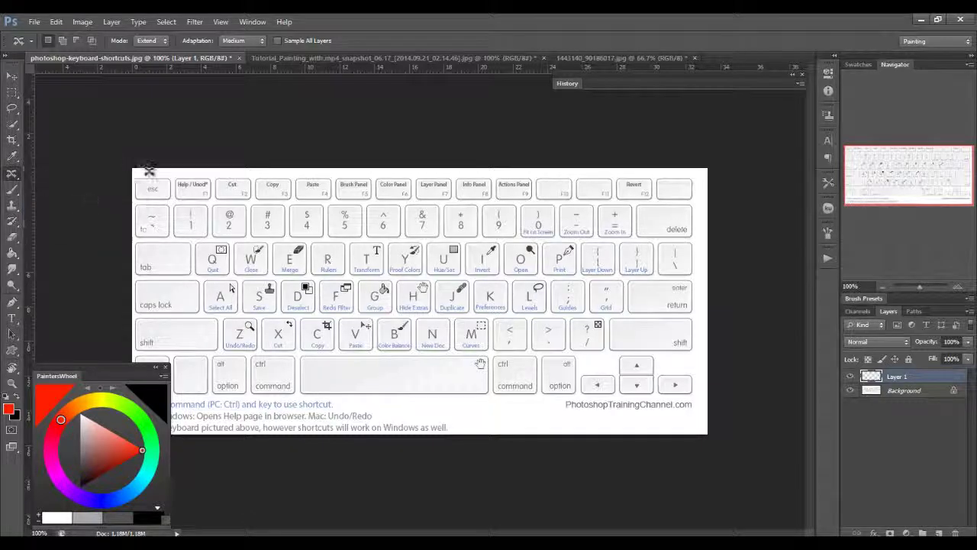
Outline a long grass strip below the horizon in the wheat-field photo, extend it upward over the horizon, and deselect it.
{"action": "left_click", "coordinate": [618, 58]}
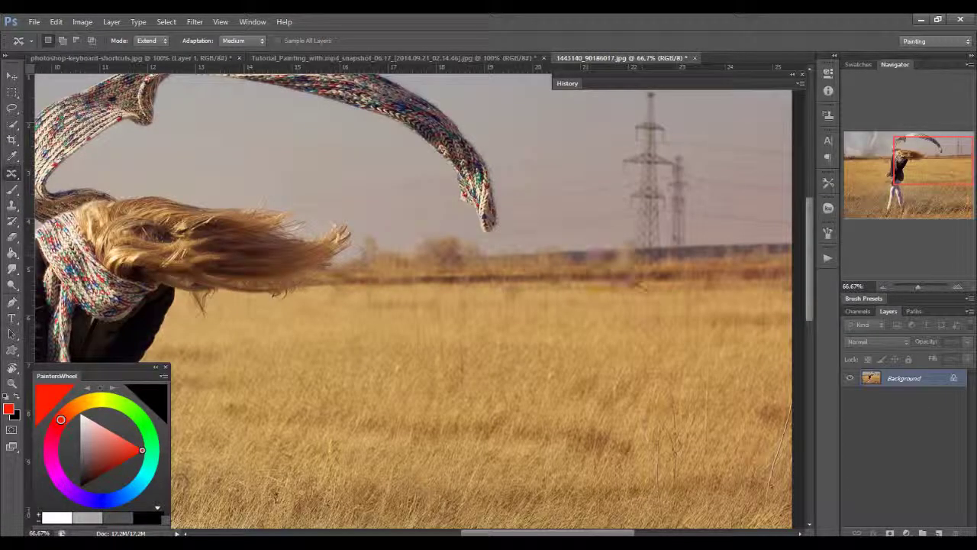
{"action": "mouse_move", "coordinate": [598, 305]}
{"action": "left_mouse_down"}
{"action": "mouse_move", "coordinate": [537, 311]}
{"action": "mouse_move", "coordinate": [514, 303]}
{"action": "left_mouse_up"}
{"action": "left_click_drag", "start_coordinate": [775, 281], "coordinate": [677, 299]}
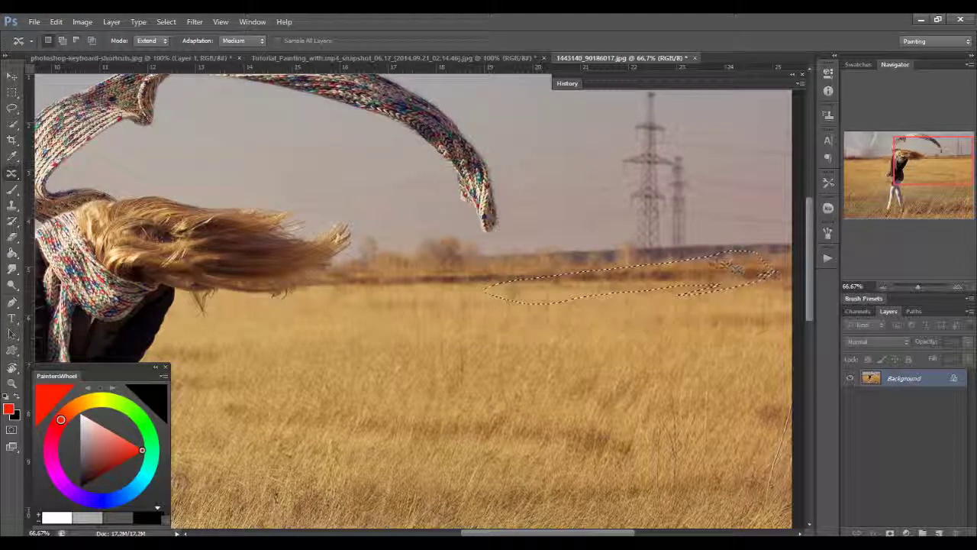
{"action": "left_click_drag", "start_coordinate": [737, 281], "coordinate": [731, 261]}
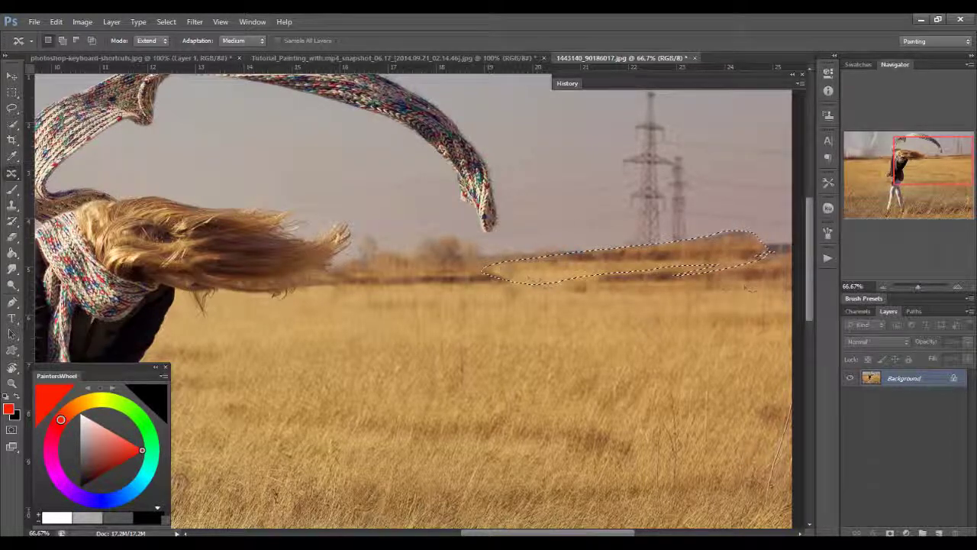
{"action": "left_click", "coordinate": [753, 310]}
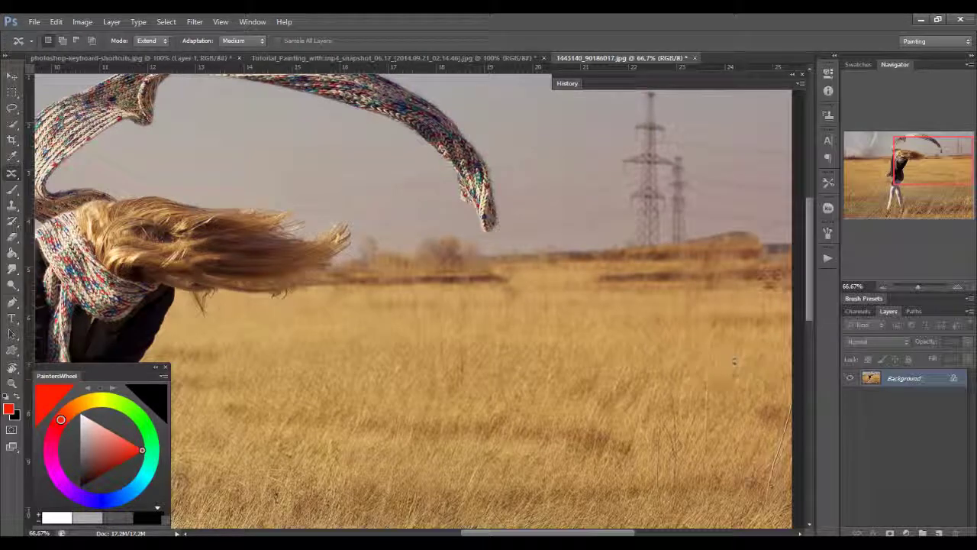
Extend two smaller grass patches over the horizon, one at the photo's right edge and one between the scarf and pylons.
{"action": "mouse_move", "coordinate": [791, 269]}
{"action": "left_mouse_down"}
{"action": "mouse_move", "coordinate": [785, 239]}
{"action": "mouse_move", "coordinate": [796, 255]}
{"action": "left_mouse_up"}
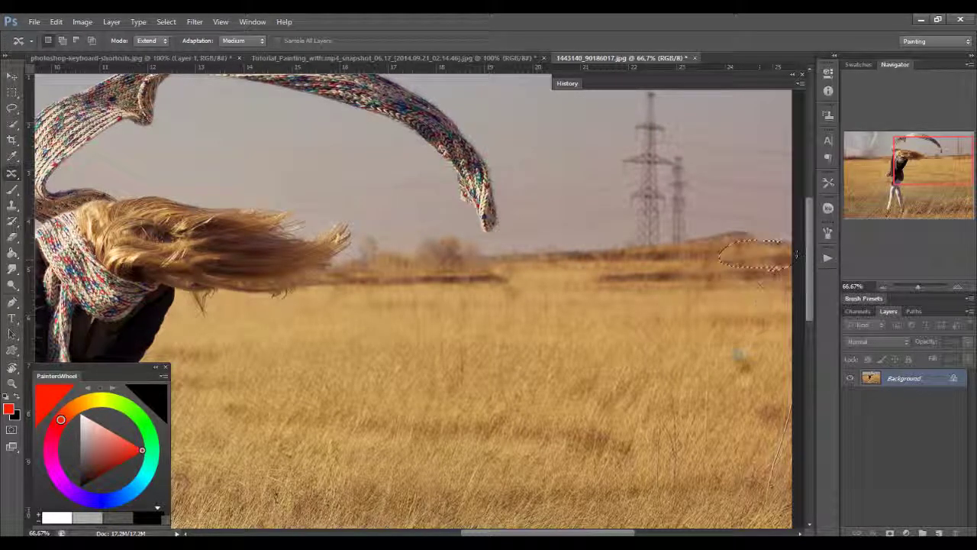
{"action": "left_click", "coordinate": [755, 306]}
{"action": "mouse_move", "coordinate": [571, 264]}
{"action": "left_mouse_down"}
{"action": "mouse_move", "coordinate": [523, 276]}
{"action": "mouse_move", "coordinate": [552, 252]}
{"action": "mouse_move", "coordinate": [585, 246]}
{"action": "left_mouse_up"}
{"action": "left_click", "coordinate": [742, 319]}
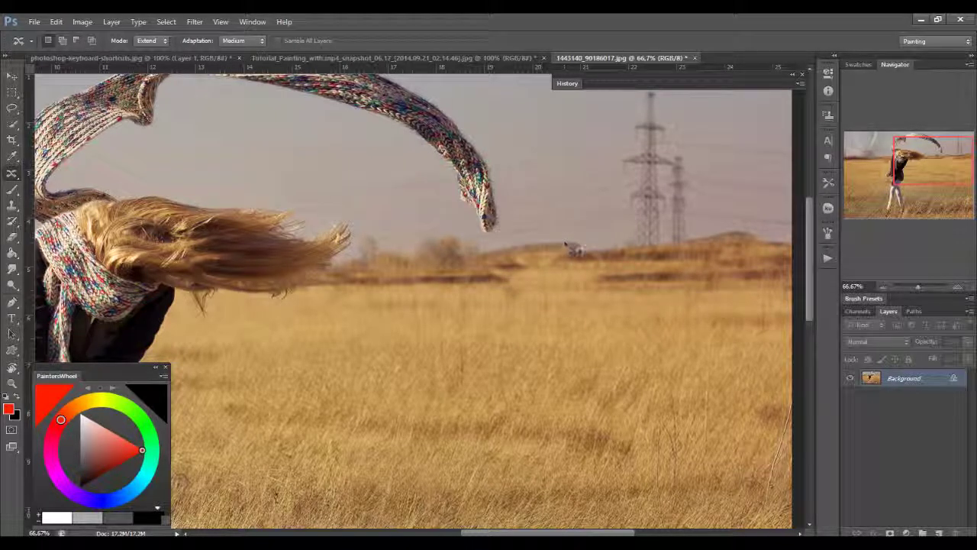
Choose the Spot Healing Brush and paint out the rough hilltop edges along the horizon near the pylons and beside the scarf tip.
{"action": "right_click", "coordinate": [13, 173]}
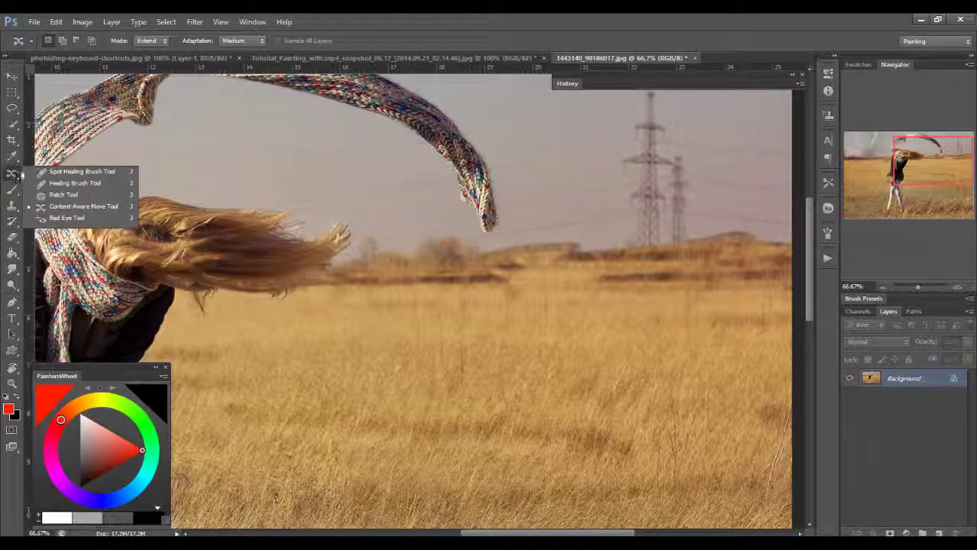
{"action": "left_click", "coordinate": [58, 183]}
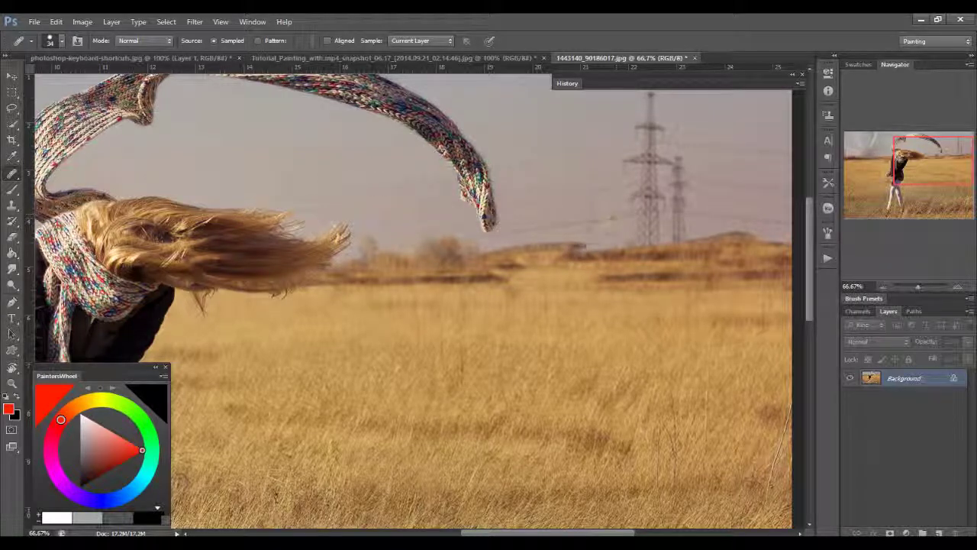
{"action": "right_click", "coordinate": [13, 173]}
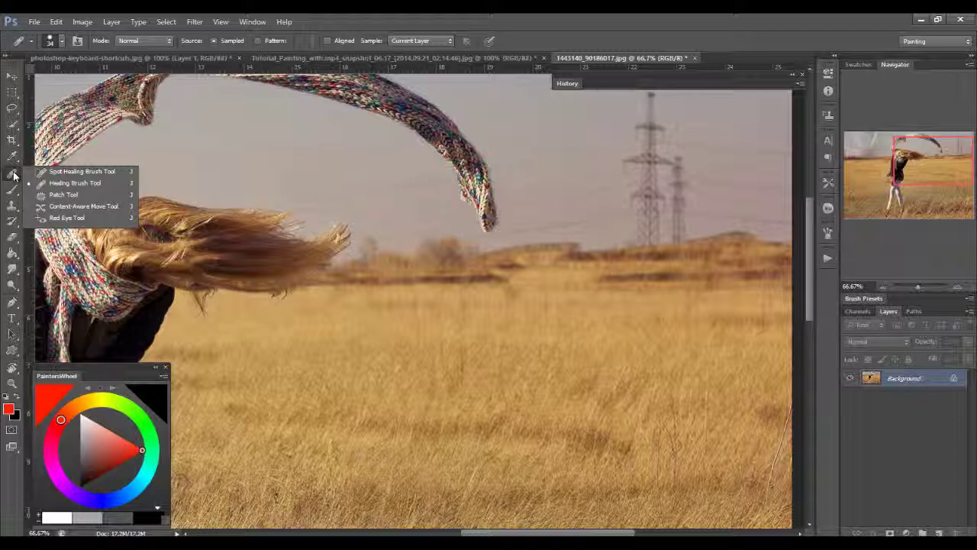
{"action": "left_click", "coordinate": [82, 171]}
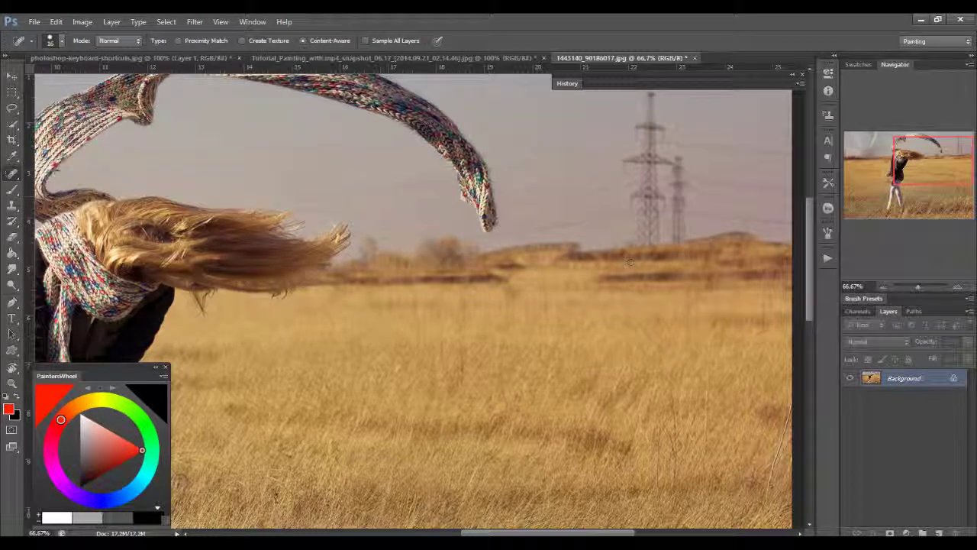
{"action": "left_click_drag", "start_coordinate": [716, 231], "coordinate": [747, 229]}
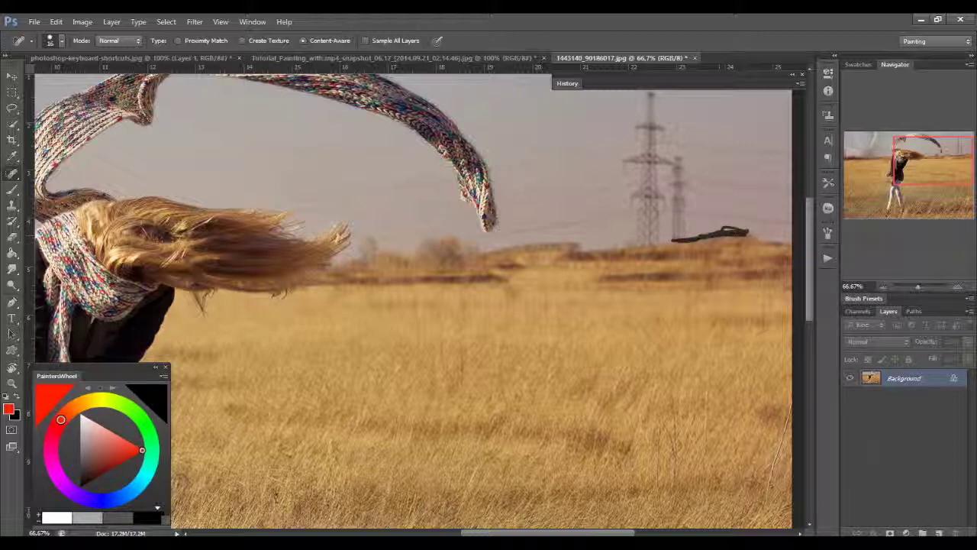
{"action": "mouse_move", "coordinate": [760, 241]}
{"action": "left_mouse_down"}
{"action": "mouse_move", "coordinate": [714, 226]}
{"action": "mouse_move", "coordinate": [735, 234]}
{"action": "mouse_move", "coordinate": [659, 248]}
{"action": "left_mouse_up"}
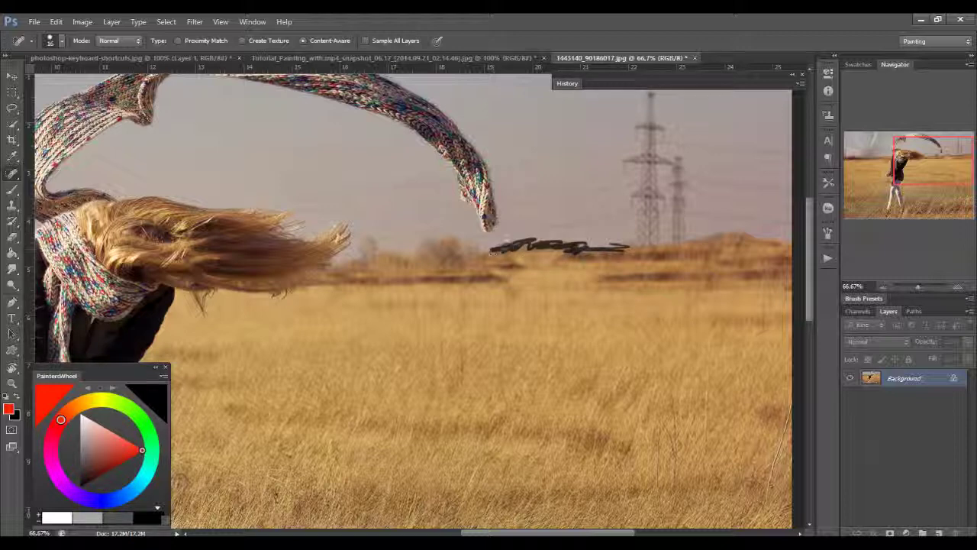
{"action": "mouse_move", "coordinate": [584, 243]}
{"action": "left_mouse_down"}
{"action": "mouse_move", "coordinate": [534, 242]}
{"action": "mouse_move", "coordinate": [604, 245]}
{"action": "left_mouse_up"}
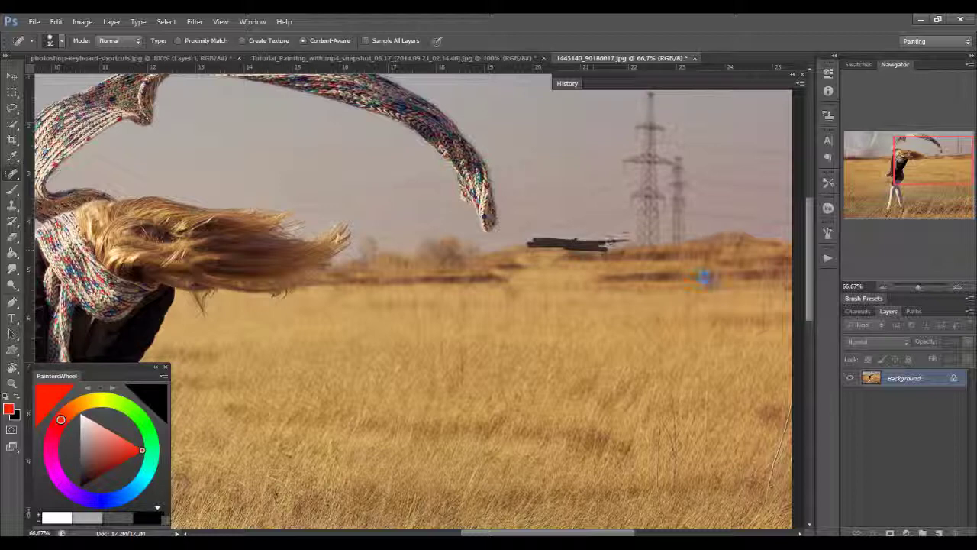
Heal the dark grass bands just below the horizon with the Spot Healing Brush, using a 70 px brush.
{"action": "mouse_move", "coordinate": [557, 247]}
{"action": "left_mouse_down"}
{"action": "mouse_move", "coordinate": [607, 249]}
{"action": "mouse_move", "coordinate": [606, 260]}
{"action": "mouse_move", "coordinate": [695, 258]}
{"action": "mouse_move", "coordinate": [689, 264]}
{"action": "left_mouse_up"}
{"action": "mouse_move", "coordinate": [588, 246]}
{"action": "left_mouse_down"}
{"action": "mouse_move", "coordinate": [736, 234]}
{"action": "mouse_move", "coordinate": [716, 245]}
{"action": "mouse_move", "coordinate": [439, 256]}
{"action": "mouse_move", "coordinate": [620, 266]}
{"action": "left_mouse_up"}
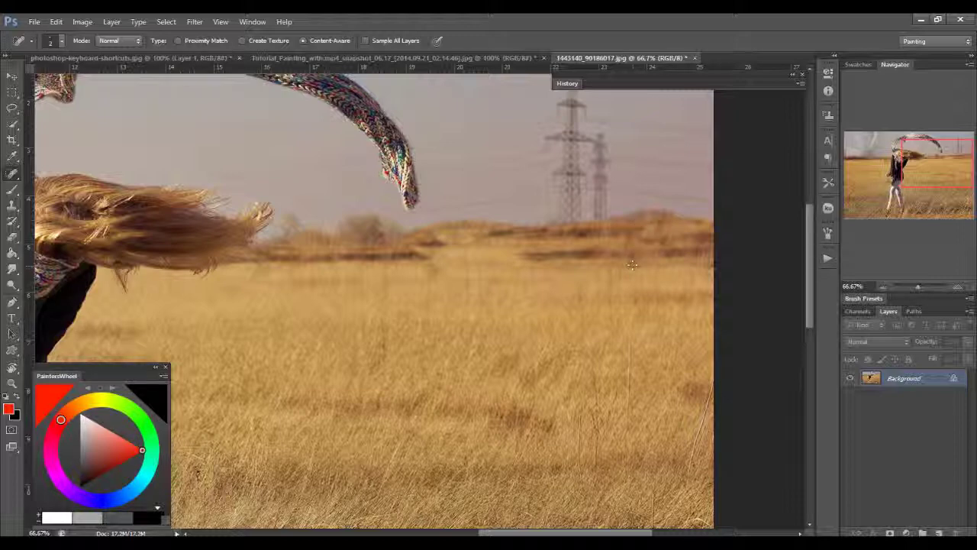
{"action": "mouse_move", "coordinate": [557, 260]}
{"action": "left_mouse_down"}
{"action": "mouse_move", "coordinate": [326, 255]}
{"action": "mouse_move", "coordinate": [742, 263]}
{"action": "mouse_move", "coordinate": [811, 254]}
{"action": "mouse_move", "coordinate": [800, 253]}
{"action": "left_mouse_up"}
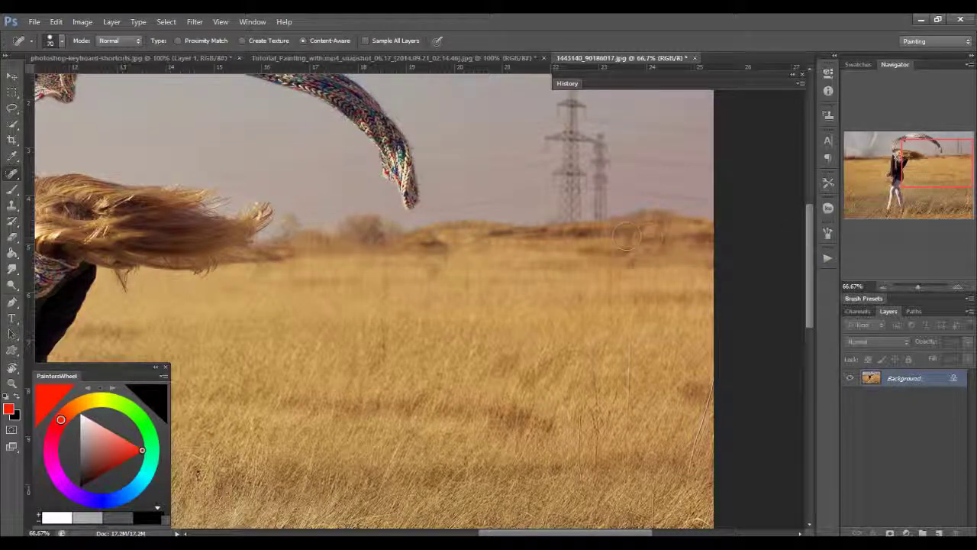
{"action": "left_click_drag", "start_coordinate": [302, 267], "coordinate": [786, 233]}
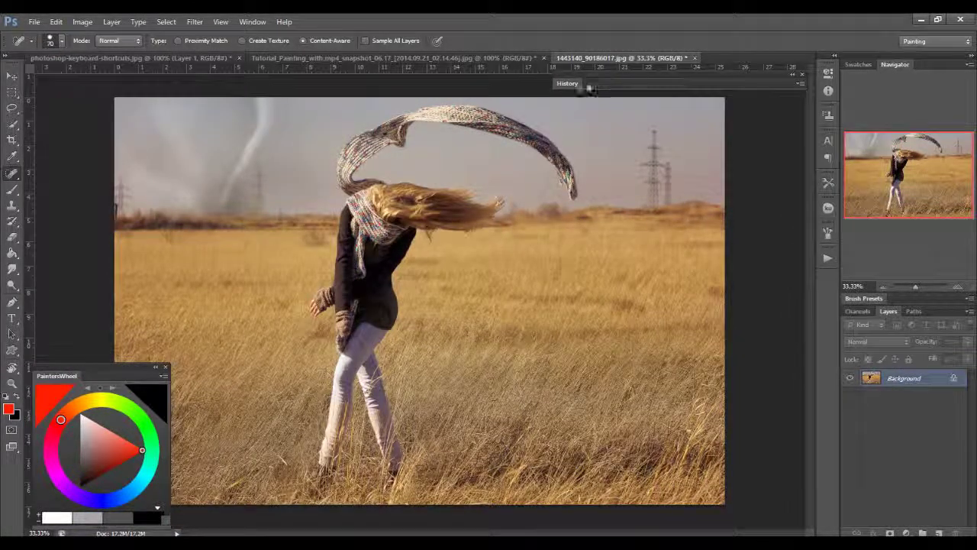
Select a tall rectangular patch of grass beside the woman with the Rectangular Marquee tool.
{"action": "key", "text": "m"}
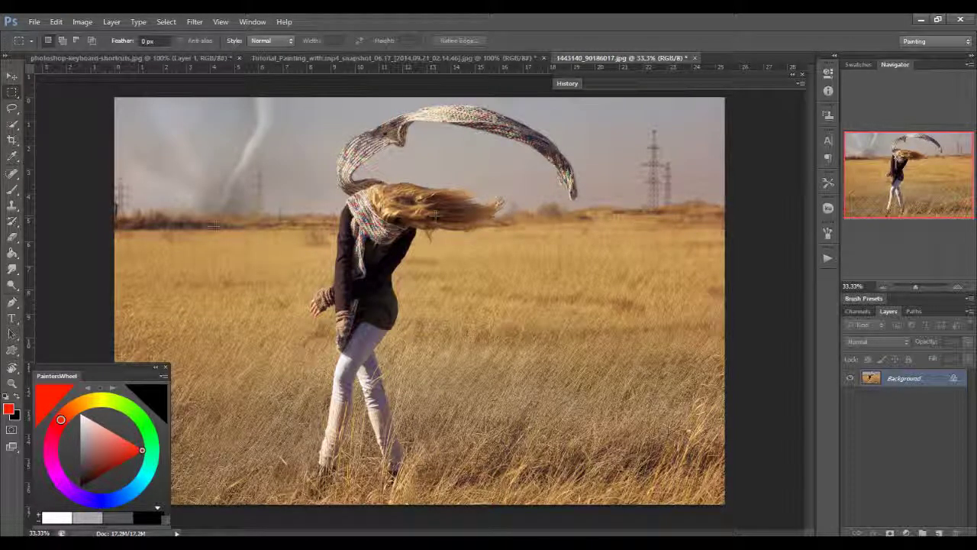
{"action": "left_click_drag", "start_coordinate": [617, 236], "coordinate": [508, 396]}
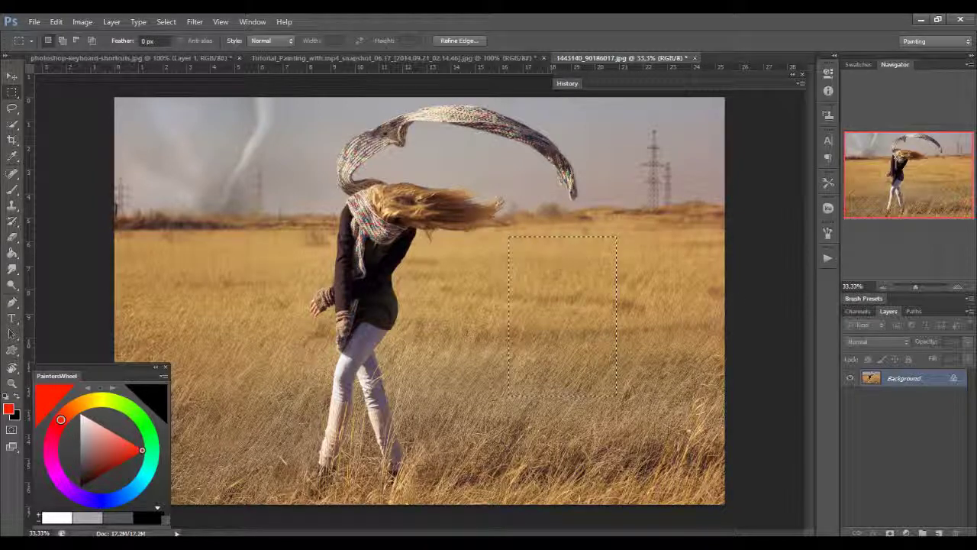
{"action": "left_click", "coordinate": [11, 92]}
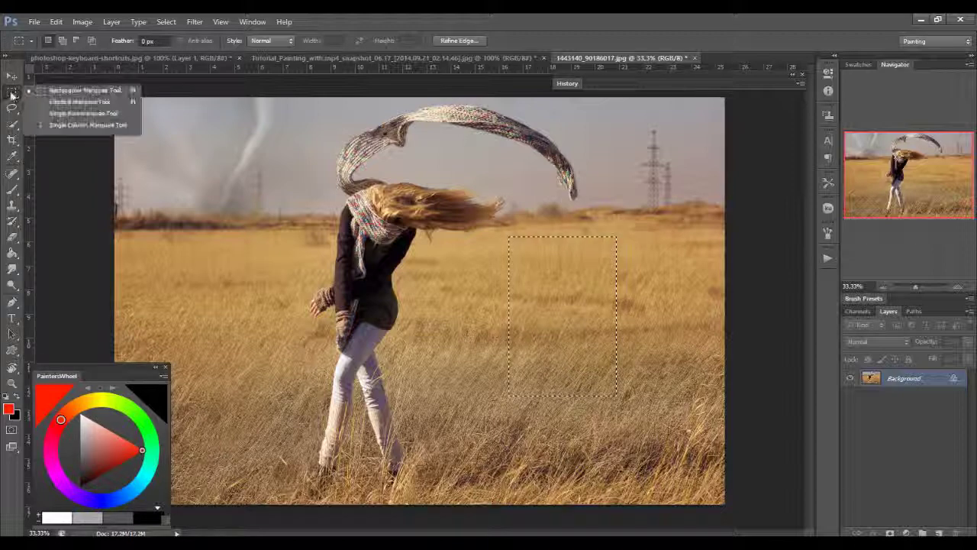
{"action": "left_click", "coordinate": [84, 90]}
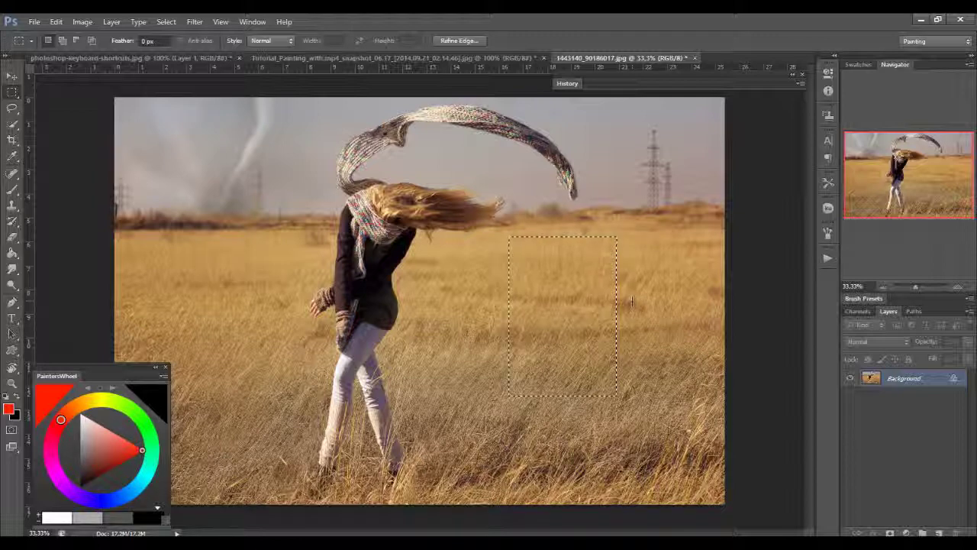
Copy the selected grass to a new layer, enlarge it over the tornado, and delete that layer.
{"action": "key", "text": "ctrl+j"}
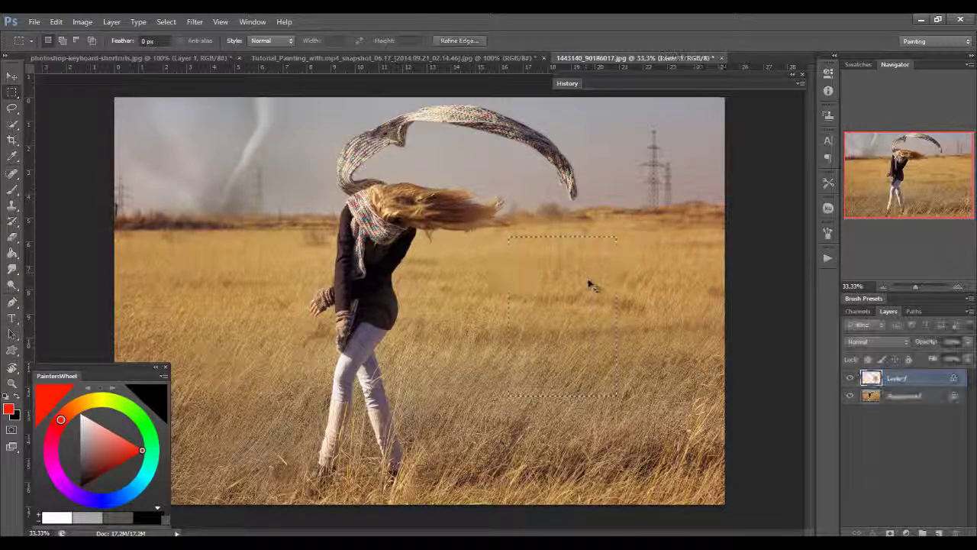
{"action": "key", "text": "ctrl+t"}
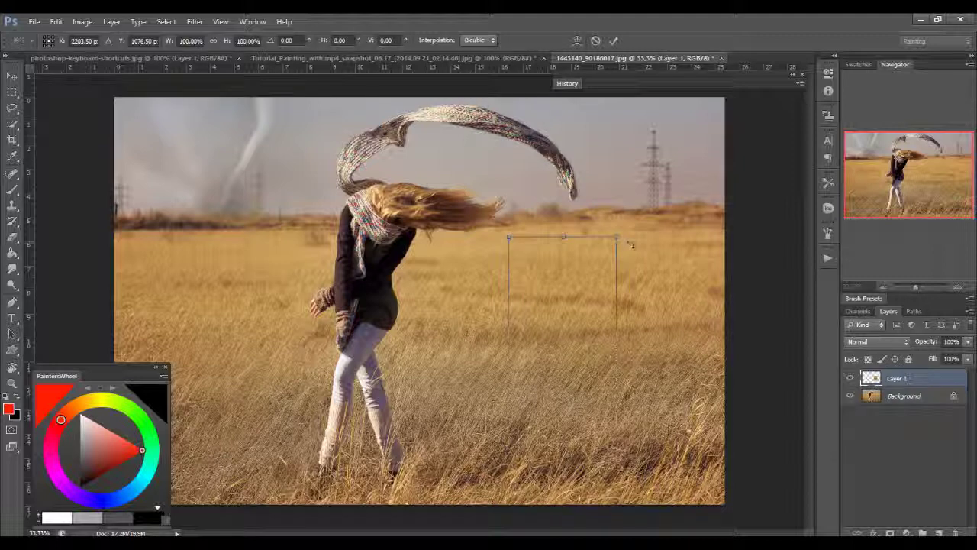
{"action": "left_click_drag", "start_coordinate": [618, 236], "coordinate": [681, 141]}
{"action": "left_click_drag", "start_coordinate": [608, 223], "coordinate": [296, 189]}
{"action": "key", "text": "Return"}
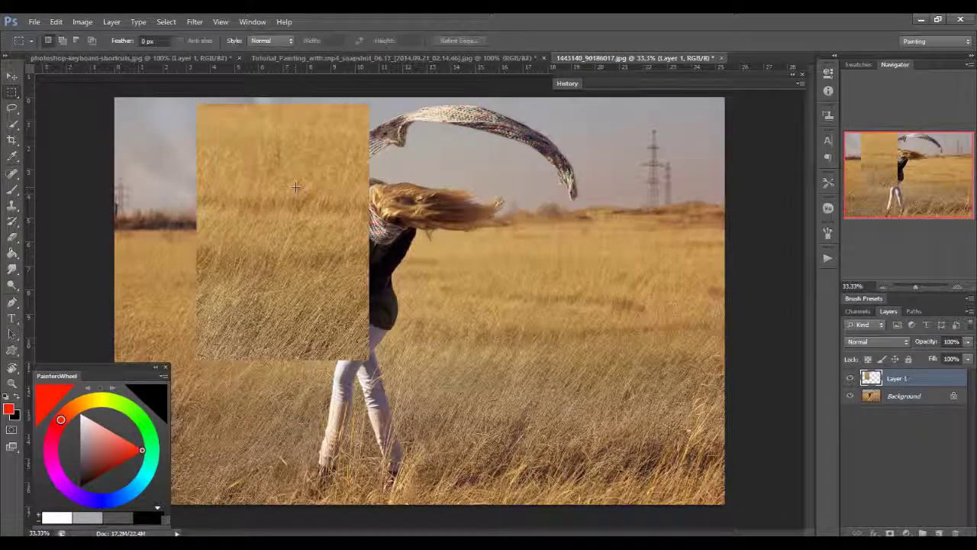
{"action": "key", "text": "Delete"}
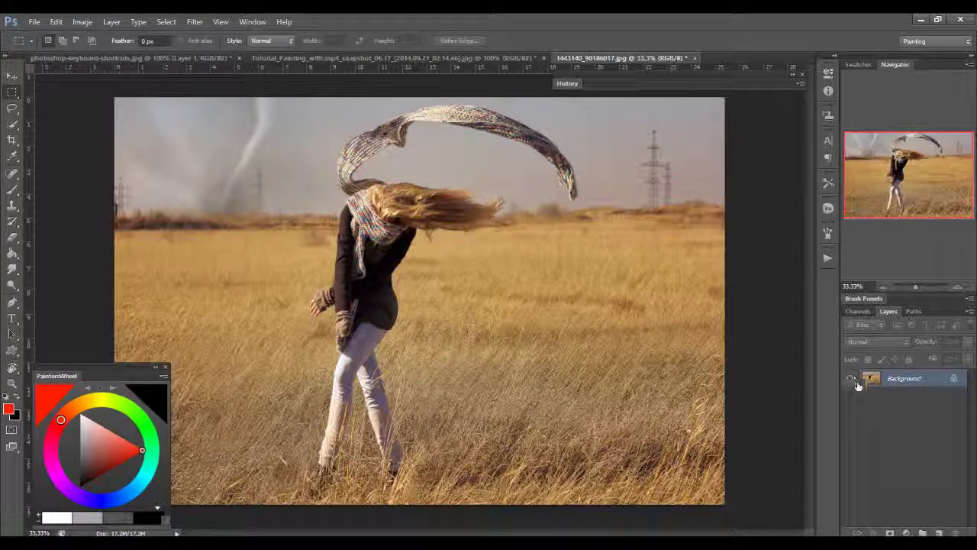
Copy the whole photo to a new layer, shrink it into the canvas's upper-left corner, and delete that layer.
{"action": "key", "text": "ctrl+a"}
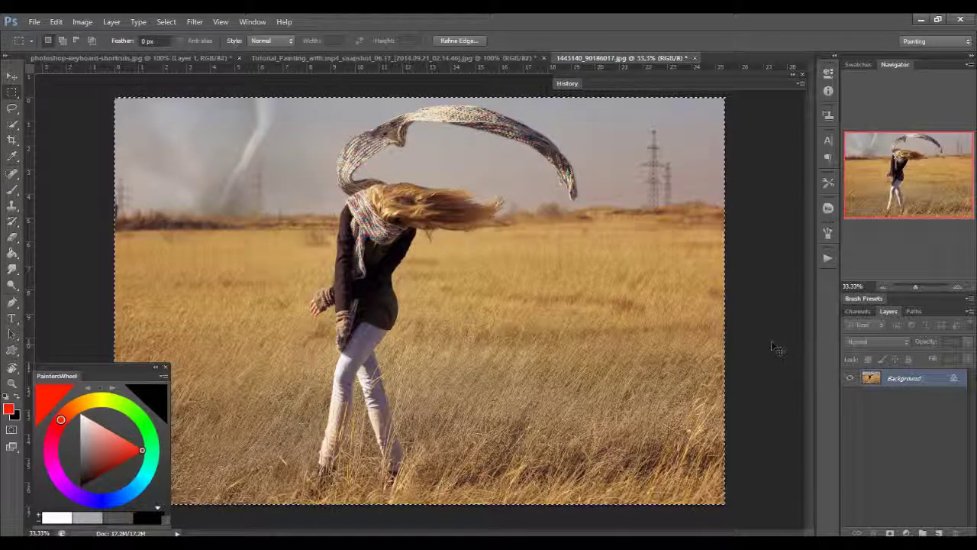
{"action": "key", "text": "ctrl+j"}
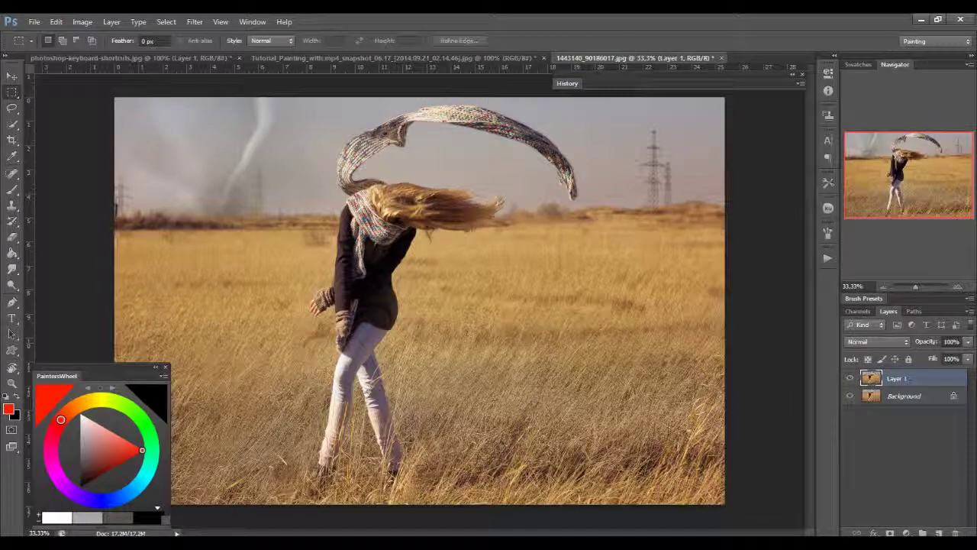
{"action": "key", "text": "ctrl+t"}
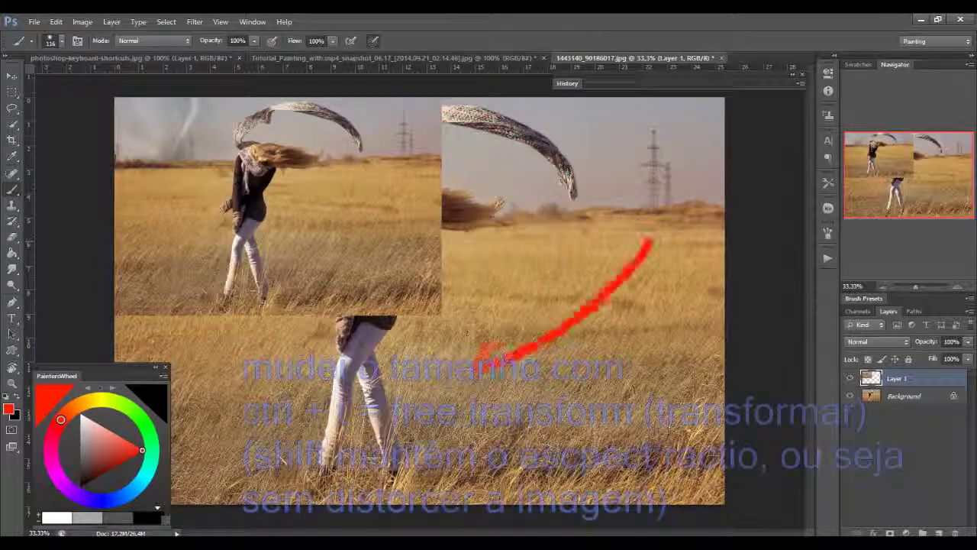
{"action": "key", "text": "Delete"}
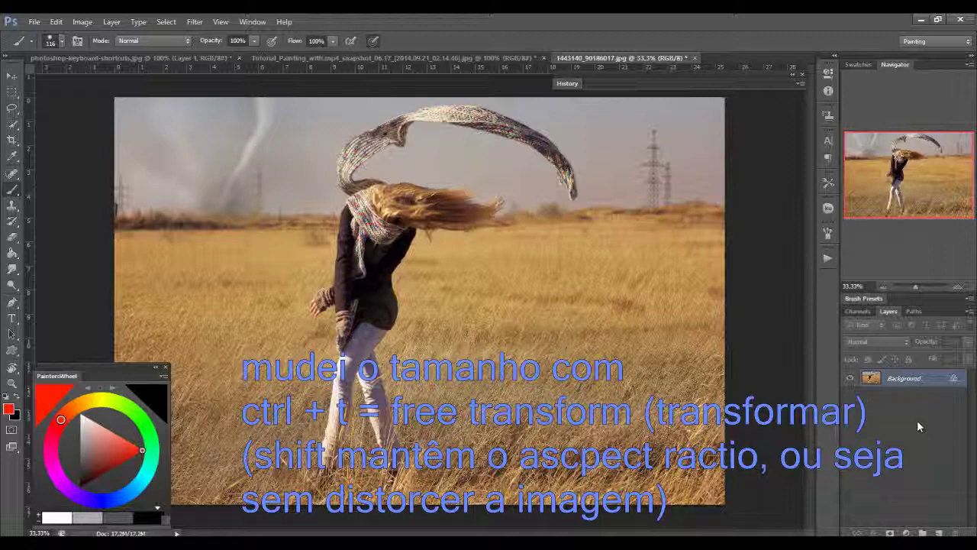
Duplicate the Background layer nine times and reduce the stack to the Background and a single copy.
{"action": "key", "text": "ctrl+j"}
{"action": "key", "text": "ctrl+j"}
{"action": "key", "text": "ctrl+j"}
{"action": "key", "text": "ctrl+j"}
{"action": "key", "text": "ctrl+j"}
{"action": "key", "text": "ctrl+j"}
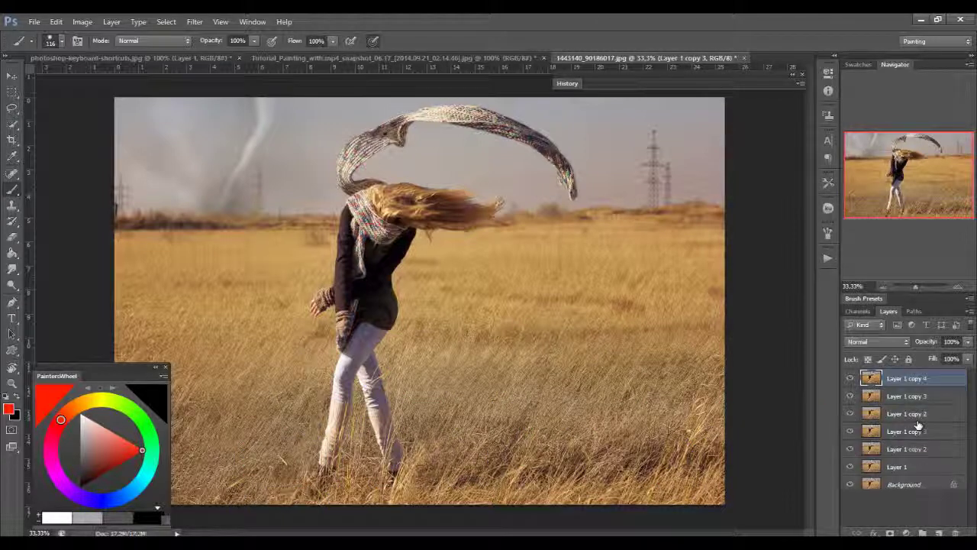
{"action": "key", "text": "ctrl+j"}
{"action": "key", "text": "ctrl+j"}
{"action": "key", "text": "ctrl+j"}
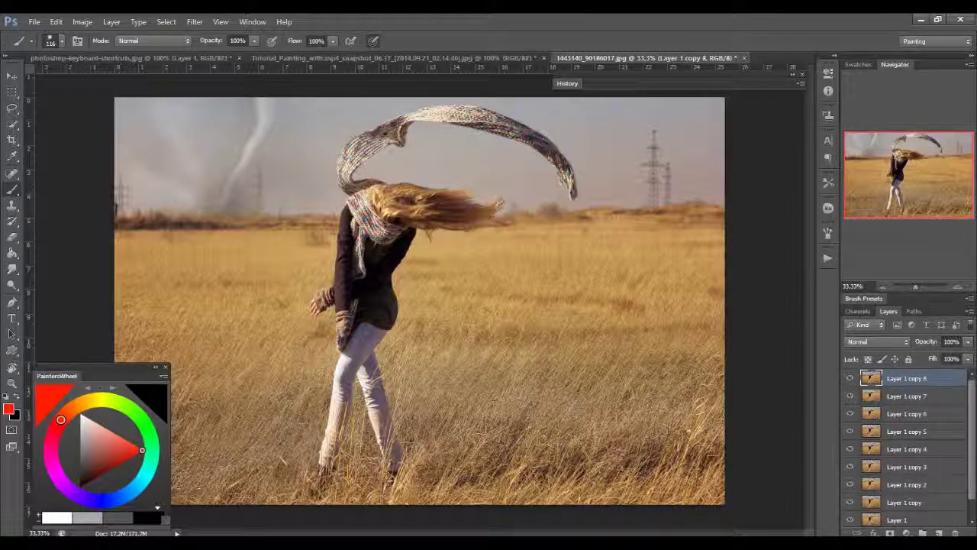
{"action": "left_click", "coordinate": [972, 522]}
{"action": "left_click", "coordinate": [932, 500], "text": "shift"}
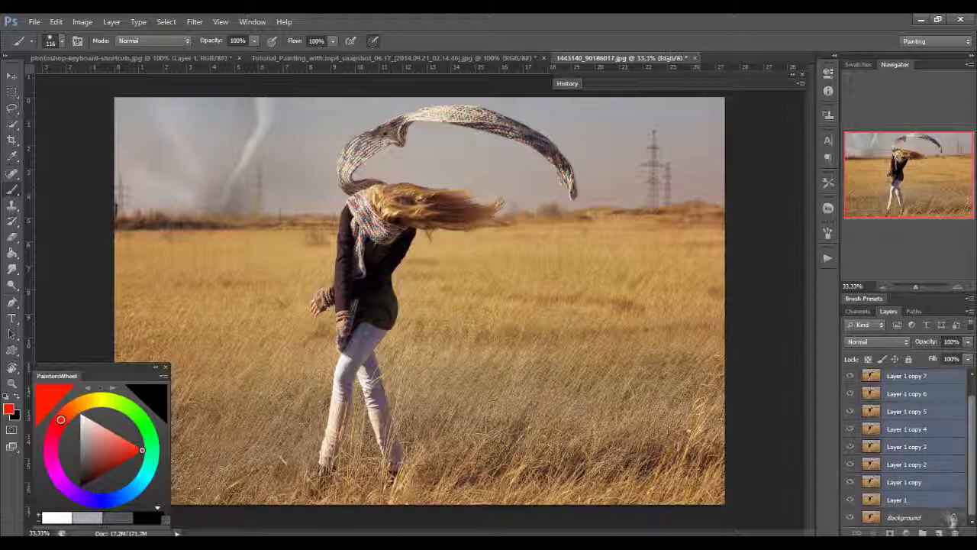
{"action": "key", "text": "Delete"}
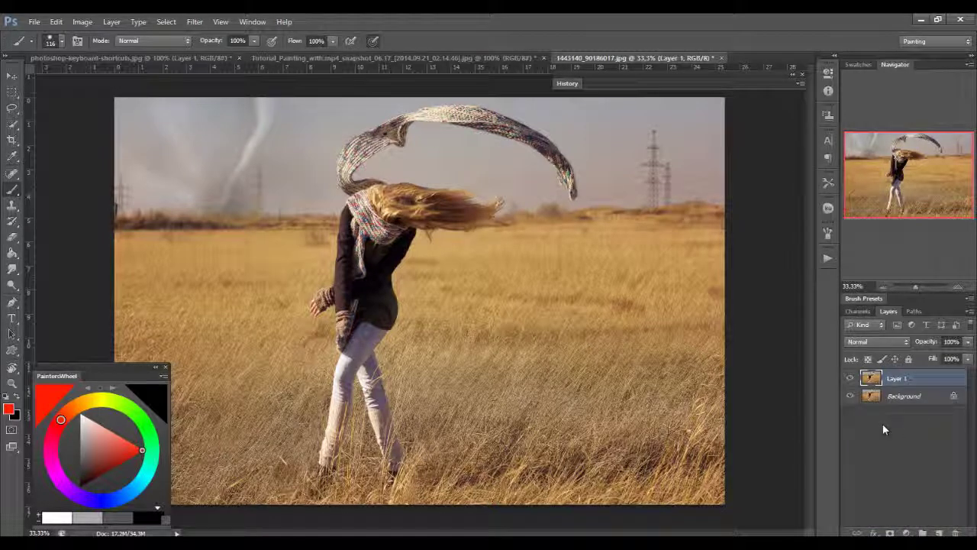
Add two empty layers with default settings above the copied photo layer.
{"action": "key", "text": "ctrl+shift+n"}
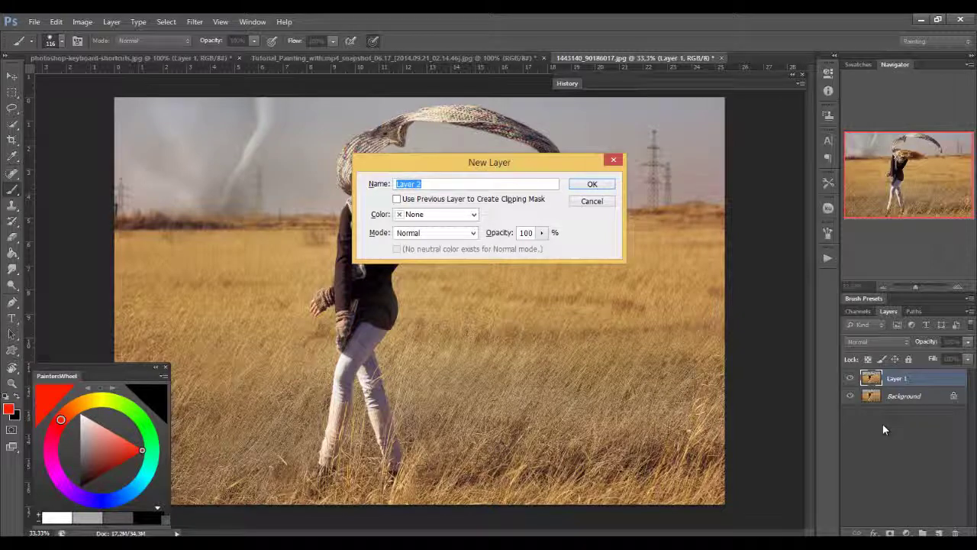
{"action": "key", "text": "Return"}
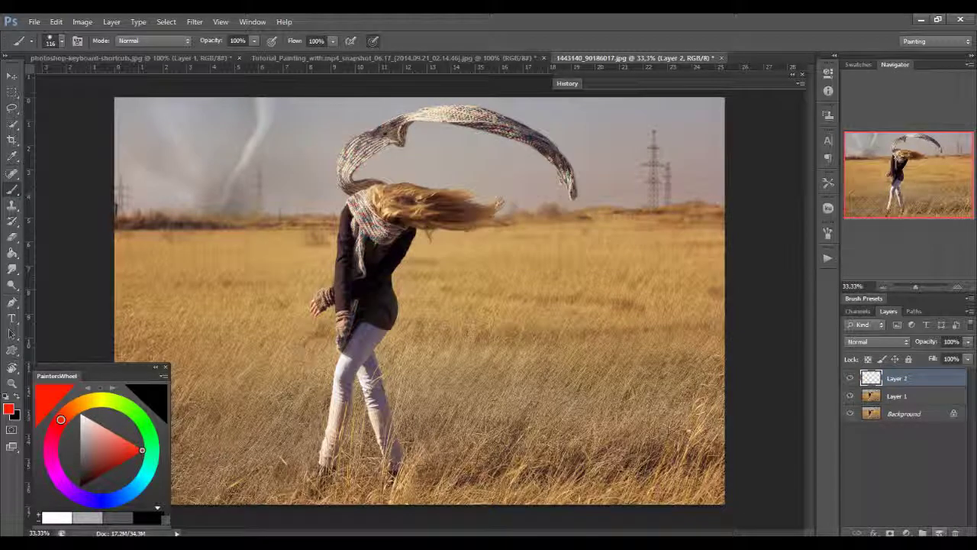
{"action": "left_click", "coordinate": [939, 532]}
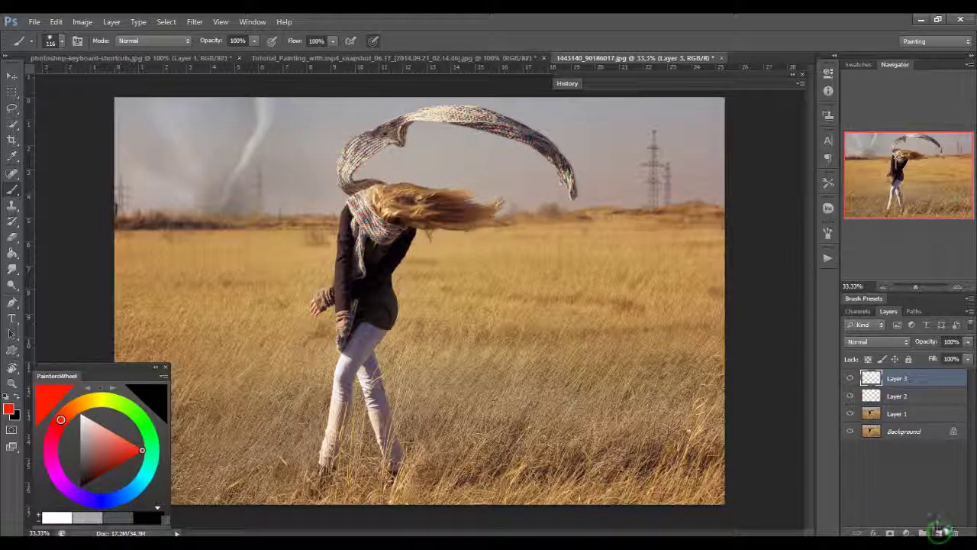
Duplicate Layer 1 within the same document under the name Layer 1 copy.
{"action": "left_click", "coordinate": [903, 414]}
{"action": "right_click", "coordinate": [910, 414]}
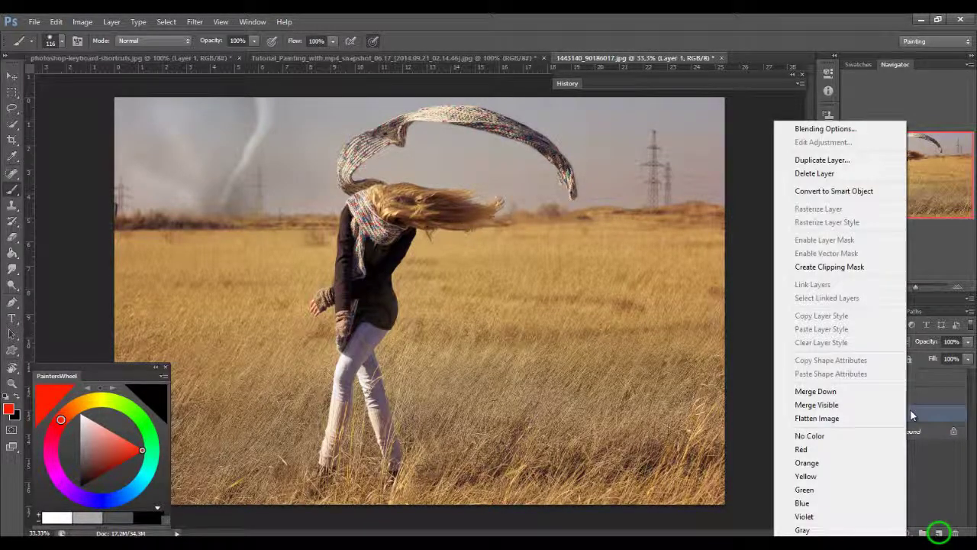
{"action": "left_click", "coordinate": [837, 159]}
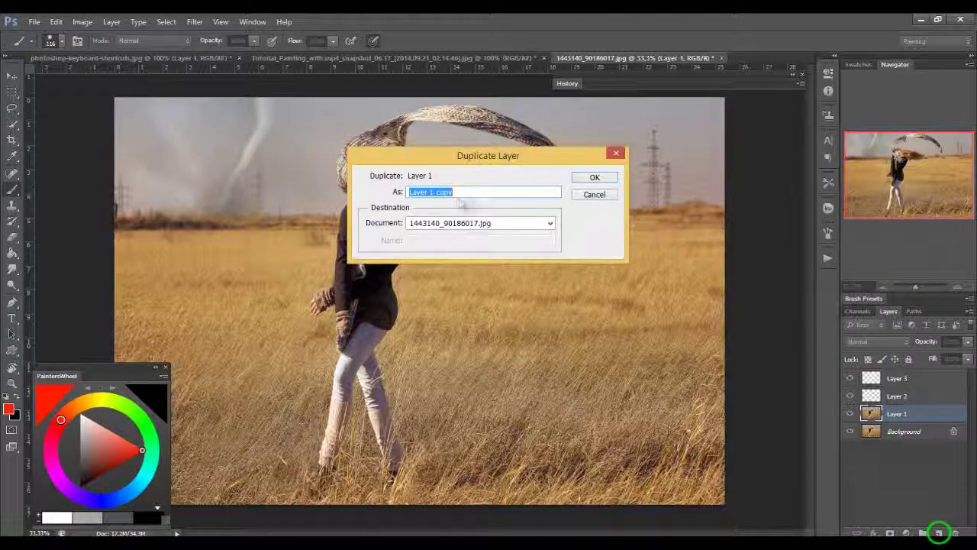
{"action": "left_click", "coordinate": [594, 177]}
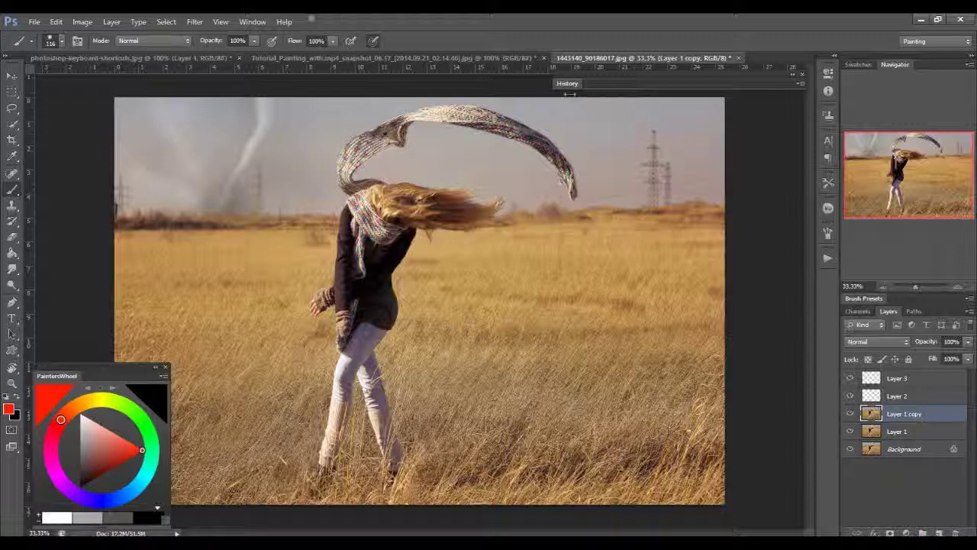
Switch to the keyboard-shortcut chart, set the brush size to 37 px, and undo a test stroke.
{"action": "left_click", "coordinate": [171, 60]}
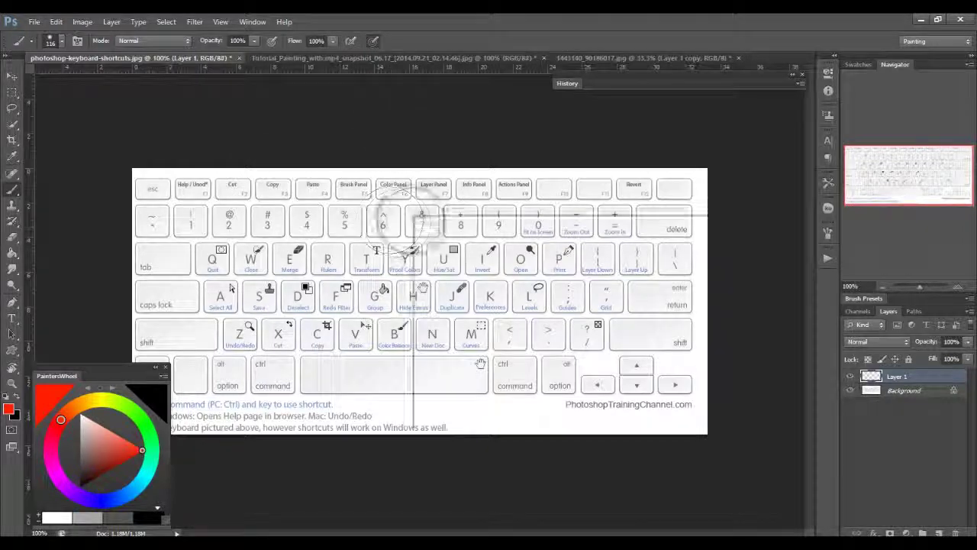
{"action": "right_click", "coordinate": [402, 220]}
{"action": "left_click_drag", "start_coordinate": [482, 249], "coordinate": [435, 245]}
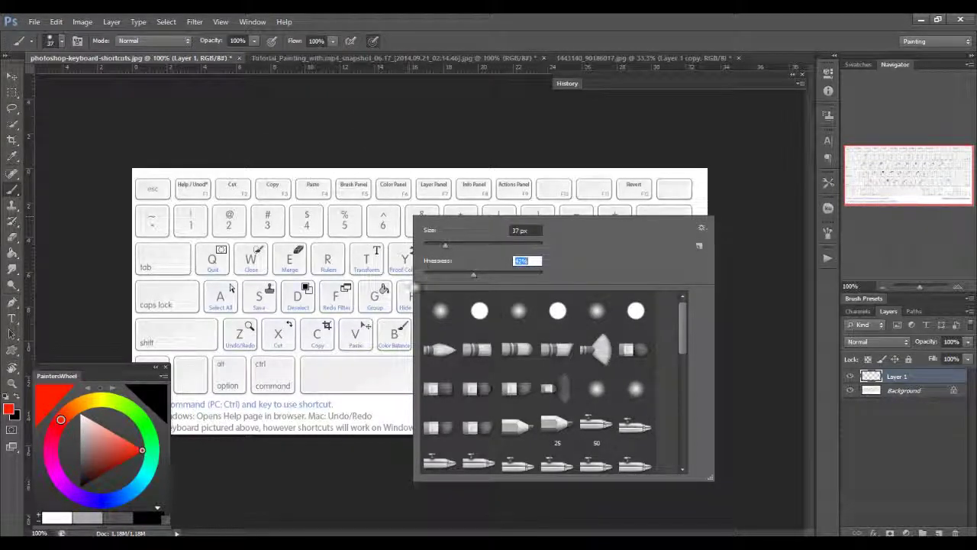
{"action": "key", "text": "Return"}
{"action": "left_click_drag", "start_coordinate": [340, 229], "coordinate": [330, 264]}
{"action": "key", "text": "ctrl+z"}
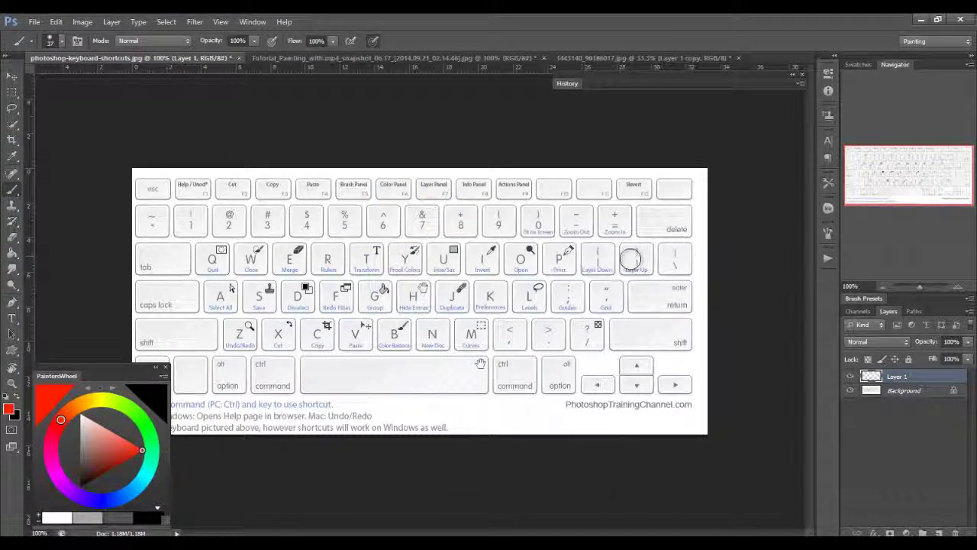
Hide the interface panels, circle the V and Ctrl keys in red on the chart, and restore the panels.
{"action": "key", "text": "Tab"}
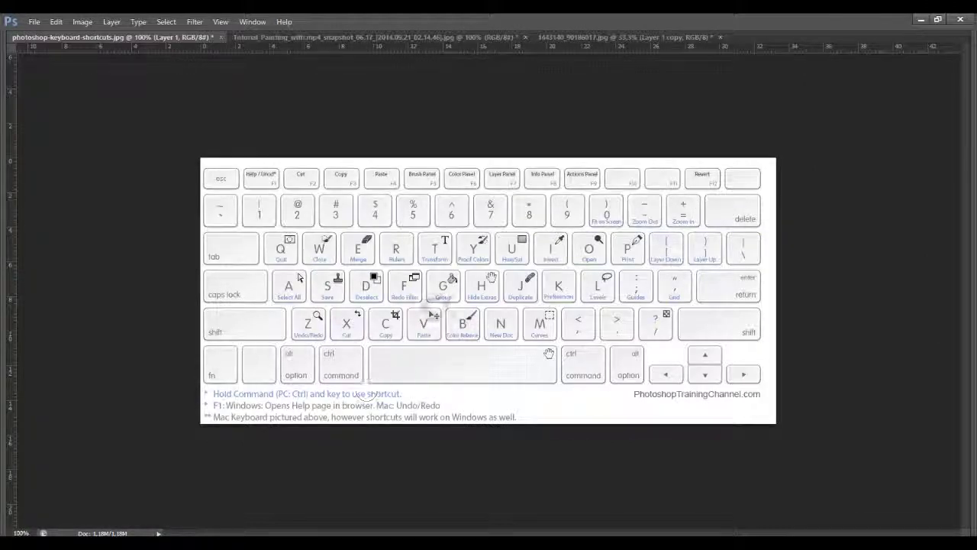
{"action": "mouse_move", "coordinate": [429, 325]}
{"action": "left_mouse_down"}
{"action": "mouse_move", "coordinate": [400, 338]}
{"action": "mouse_move", "coordinate": [446, 348]}
{"action": "mouse_move", "coordinate": [426, 323]}
{"action": "left_mouse_up"}
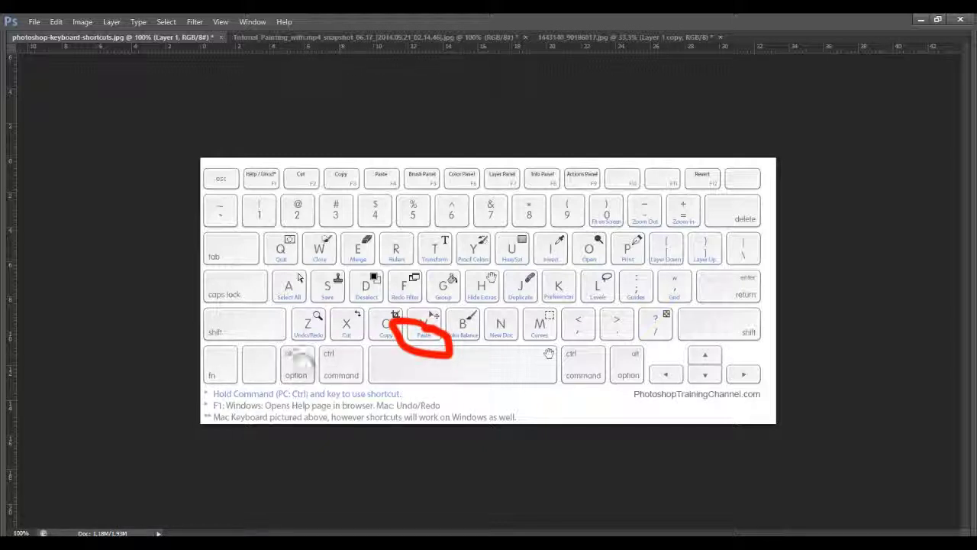
{"action": "mouse_move", "coordinate": [340, 362]}
{"action": "left_mouse_down"}
{"action": "mouse_move", "coordinate": [302, 348]}
{"action": "mouse_move", "coordinate": [353, 353]}
{"action": "left_mouse_up"}
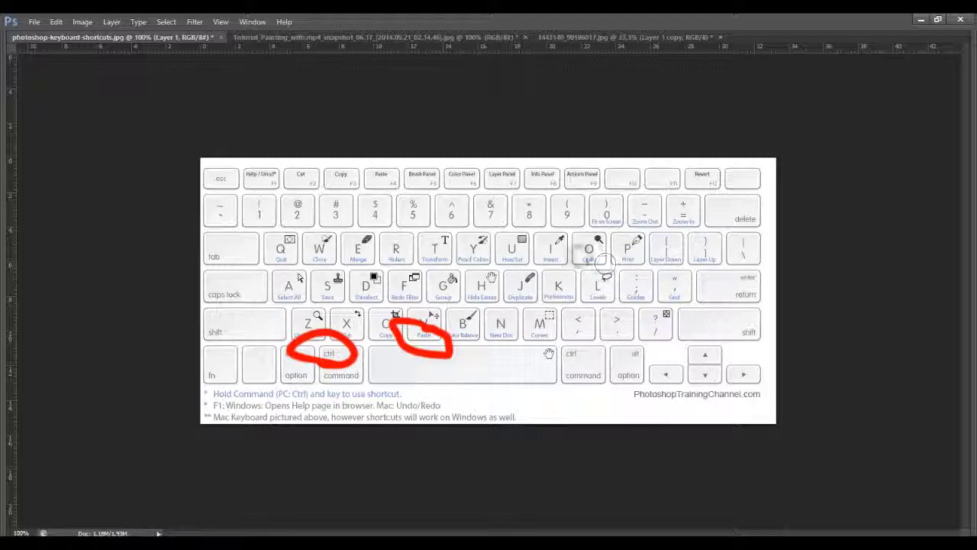
{"action": "key", "text": "Tab"}
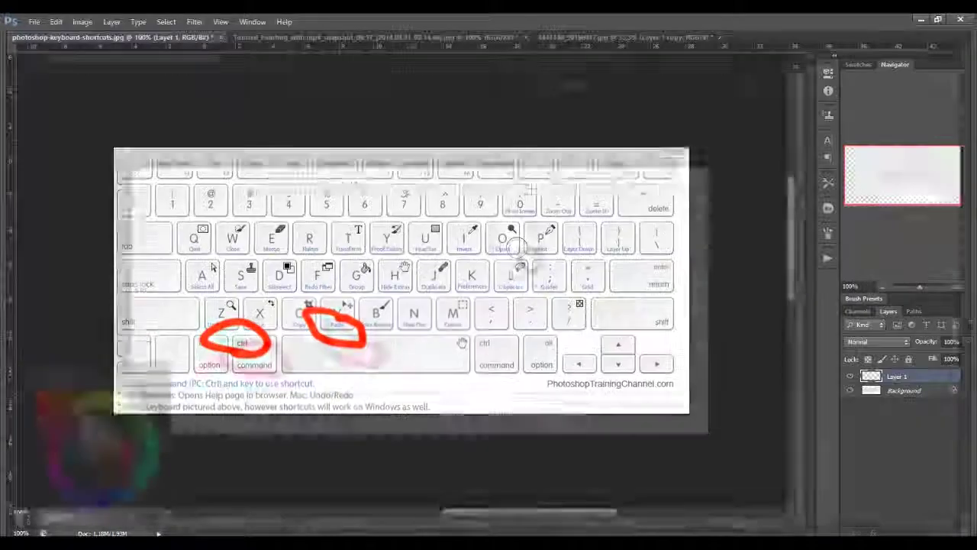
Try colorizing the red circles blue with Hue/Saturation at hue 242 and saturation 78, and cancel the adjustment.
{"action": "key", "text": "ctrl+u"}
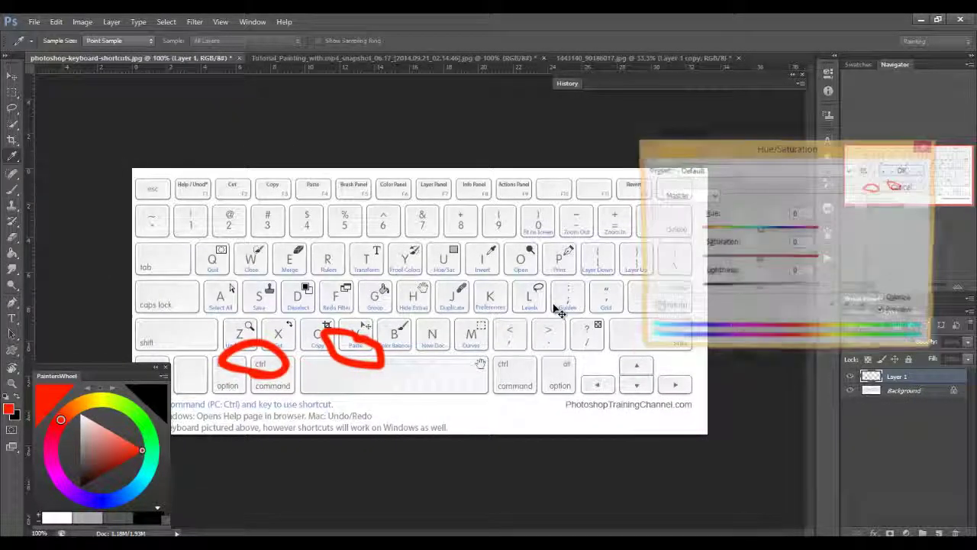
{"action": "left_click", "coordinate": [899, 301]}
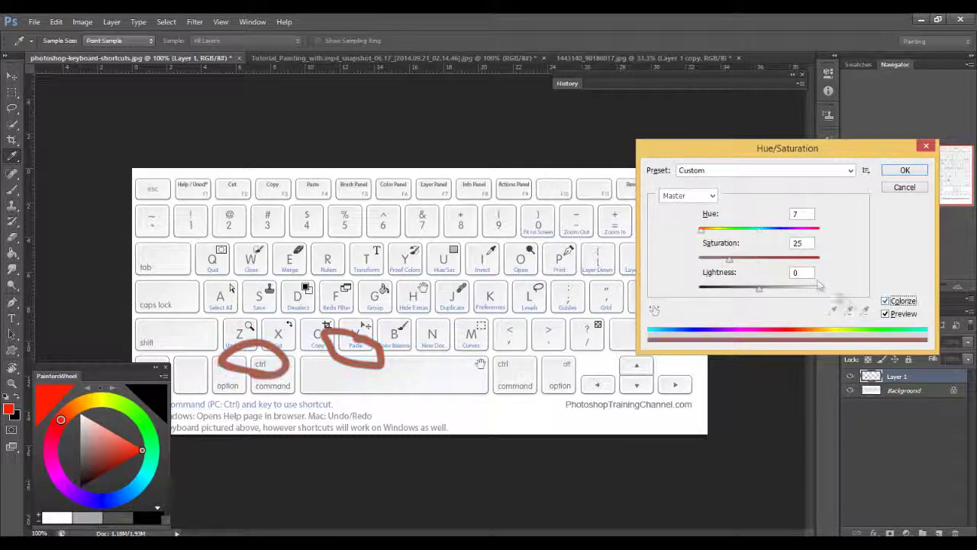
{"action": "left_click_drag", "start_coordinate": [731, 260], "coordinate": [794, 258]}
{"action": "mouse_move", "coordinate": [756, 229]}
{"action": "left_mouse_down"}
{"action": "mouse_move", "coordinate": [798, 229]}
{"action": "mouse_move", "coordinate": [779, 241]}
{"action": "mouse_move", "coordinate": [709, 229]}
{"action": "mouse_move", "coordinate": [793, 230]}
{"action": "mouse_move", "coordinate": [722, 233]}
{"action": "mouse_move", "coordinate": [794, 234]}
{"action": "mouse_move", "coordinate": [770, 244]}
{"action": "left_mouse_up"}
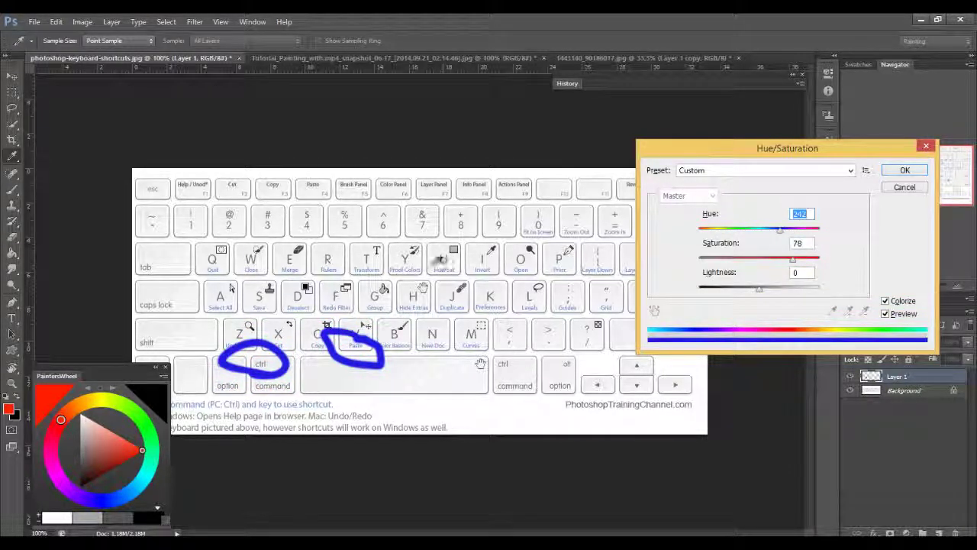
{"action": "left_click", "coordinate": [901, 188]}
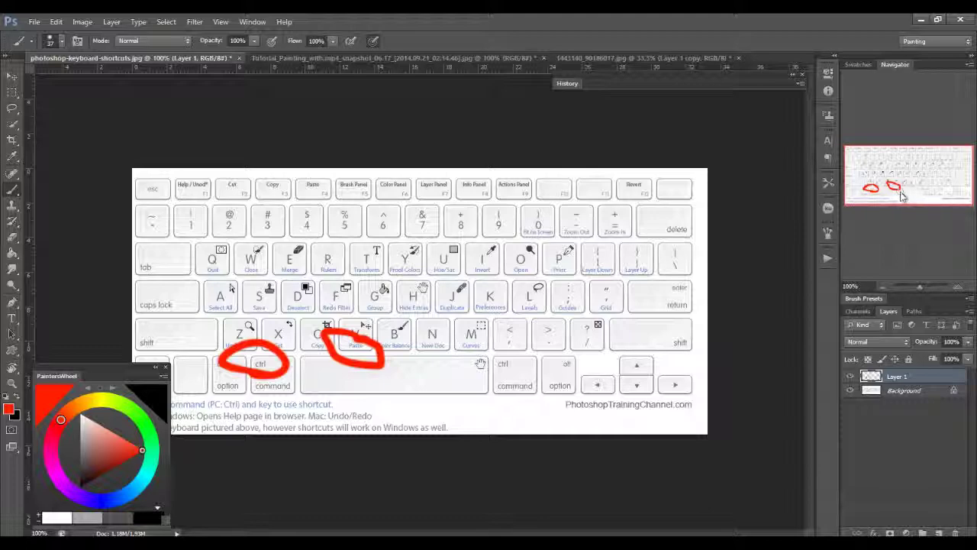
Zoom the keyboard chart in to 400% and back out until the whole chart fits in the window.
{"action": "mouse_move", "coordinate": [920, 288]}
{"action": "left_mouse_down"}
{"action": "mouse_move", "coordinate": [889, 291]}
{"action": "mouse_move", "coordinate": [937, 292]}
{"action": "mouse_move", "coordinate": [924, 290]}
{"action": "left_mouse_up"}
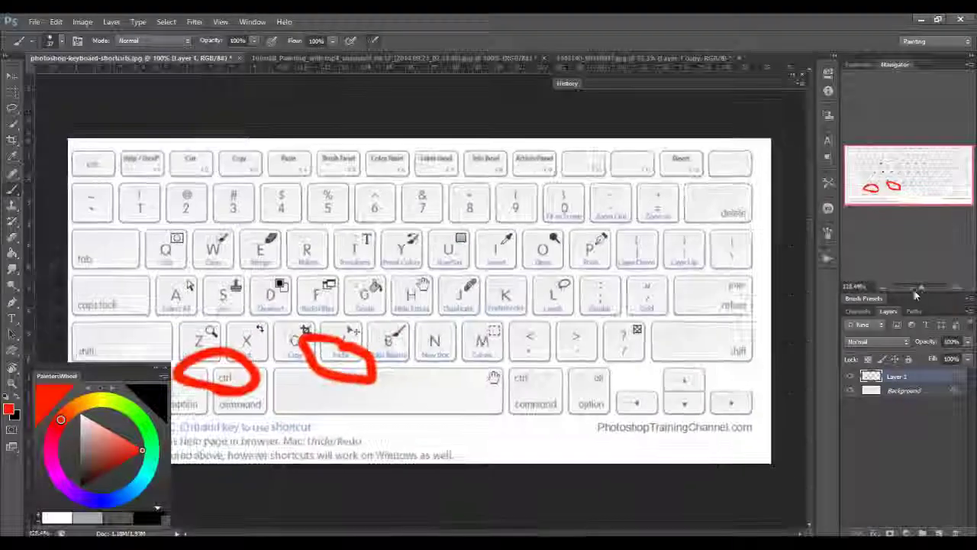
{"action": "key", "text": "ctrl+plus"}
{"action": "key", "text": "ctrl+plus"}
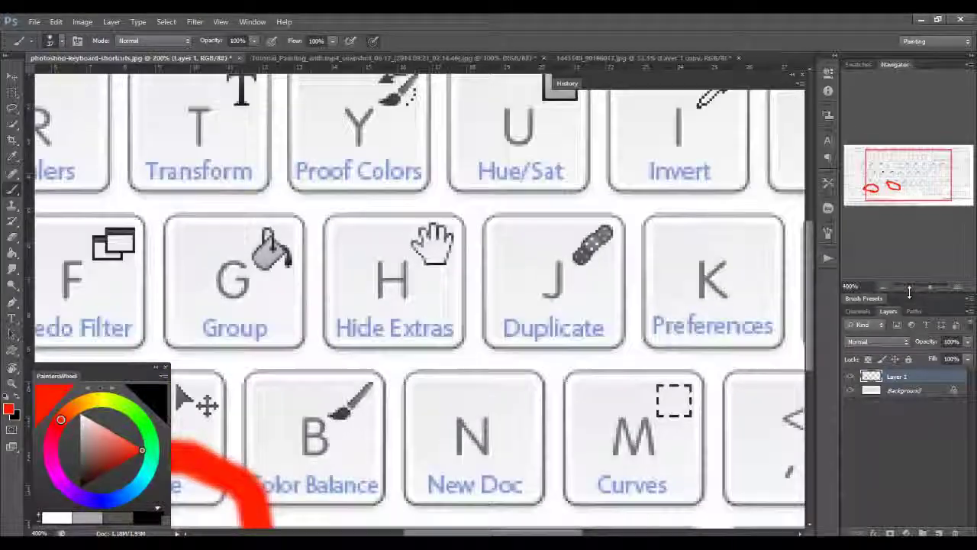
{"action": "key", "text": "ctrl+minus"}
{"action": "key", "text": "ctrl+minus"}
{"action": "key", "text": "ctrl+minus"}
{"action": "key", "text": "ctrl+minus"}
{"action": "key", "text": "ctrl+minus"}
{"action": "key", "text": "ctrl+minus"}
{"action": "key", "text": "ctrl+minus"}
{"action": "key", "text": "ctrl+minus"}
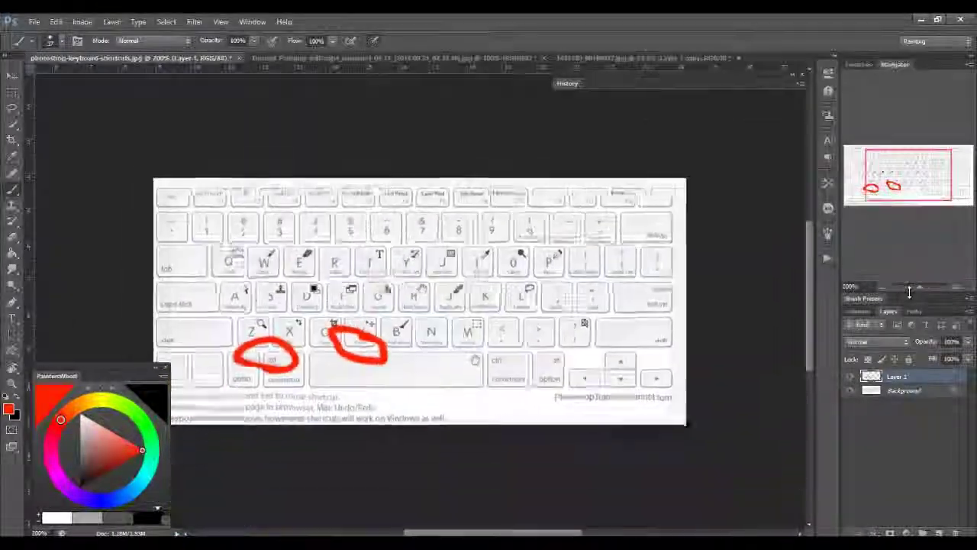
Magnify the chart to 3200% to examine its individual pixels, and fit the whole image on screen again.
{"action": "key", "text": "ctrl+plus"}
{"action": "key", "text": "ctrl+plus"}
{"action": "key", "text": "ctrl+plus"}
{"action": "key", "text": "ctrl+plus"}
{"action": "key", "text": "ctrl+plus"}
{"action": "key", "text": "ctrl+plus"}
{"action": "key", "text": "ctrl+plus"}
{"action": "key", "text": "ctrl+plus"}
{"action": "key", "text": "ctrl+plus"}
{"action": "key", "text": "ctrl+plus"}
{"action": "key", "text": "ctrl+plus"}
{"action": "key", "text": "ctrl+plus"}
{"action": "key", "text": "ctrl+plus"}
{"action": "key", "text": "ctrl+plus"}
{"action": "key", "text": "ctrl+plus"}
{"action": "key", "text": "ctrl+plus"}
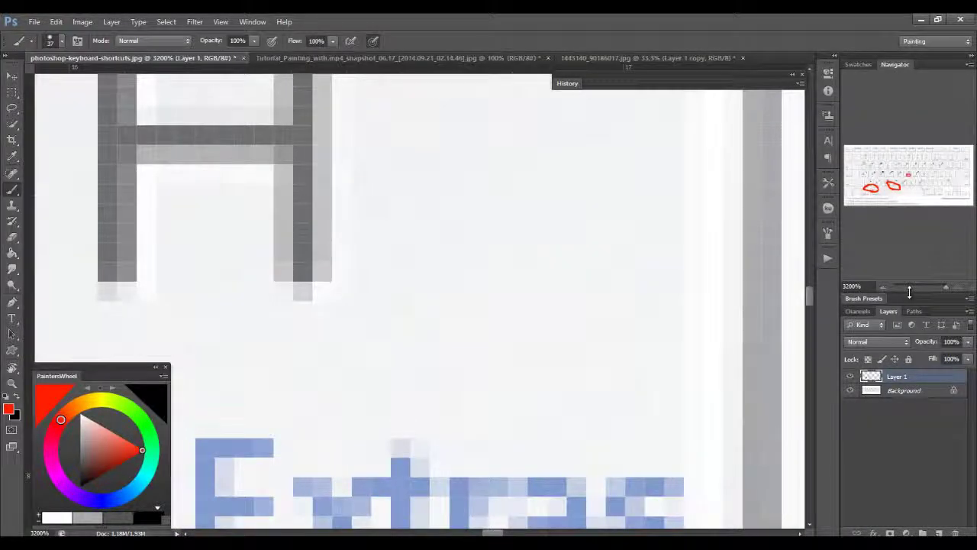
{"action": "key", "text": "ctrl+0"}
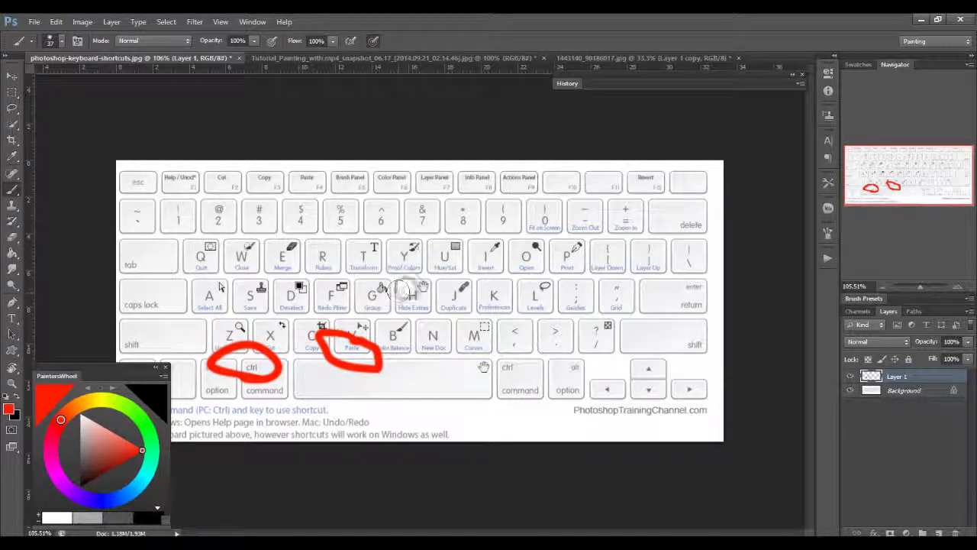
Brush over the middle letter keys and the circled V key on Layer 1 with the Content-Aware Spot Healing Brush.
{"action": "key", "text": "j"}
{"action": "left_click_drag", "start_coordinate": [386, 252], "coordinate": [450, 262]}
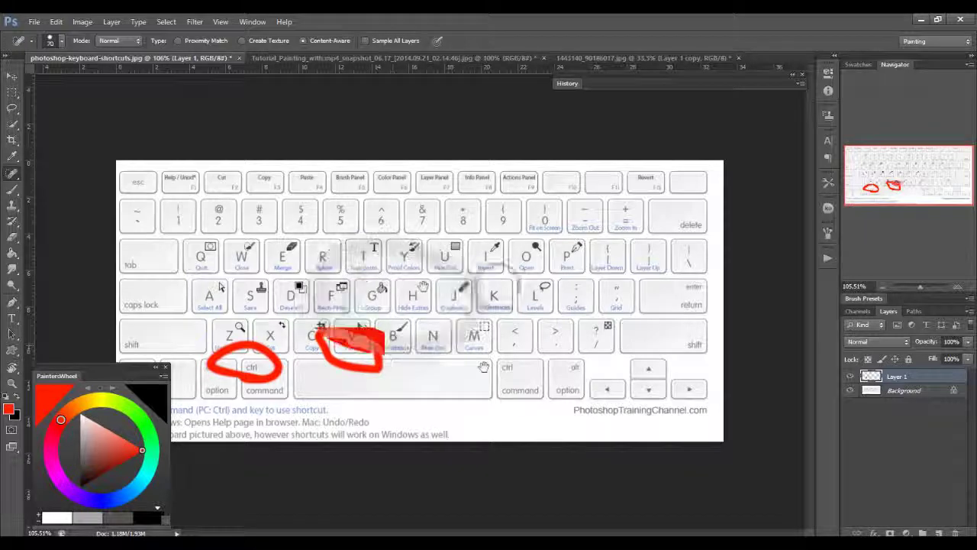